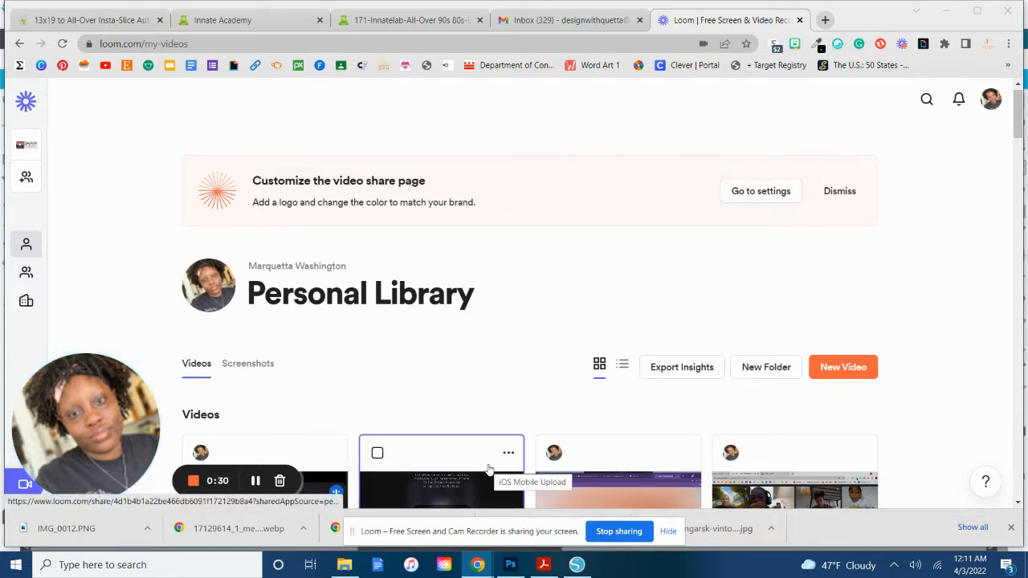
- Switch to Silhouette Studio, merge the 153-Class print image into Untitled-3, and move the shirt artwork partly off the page's left edge
click(576, 565)
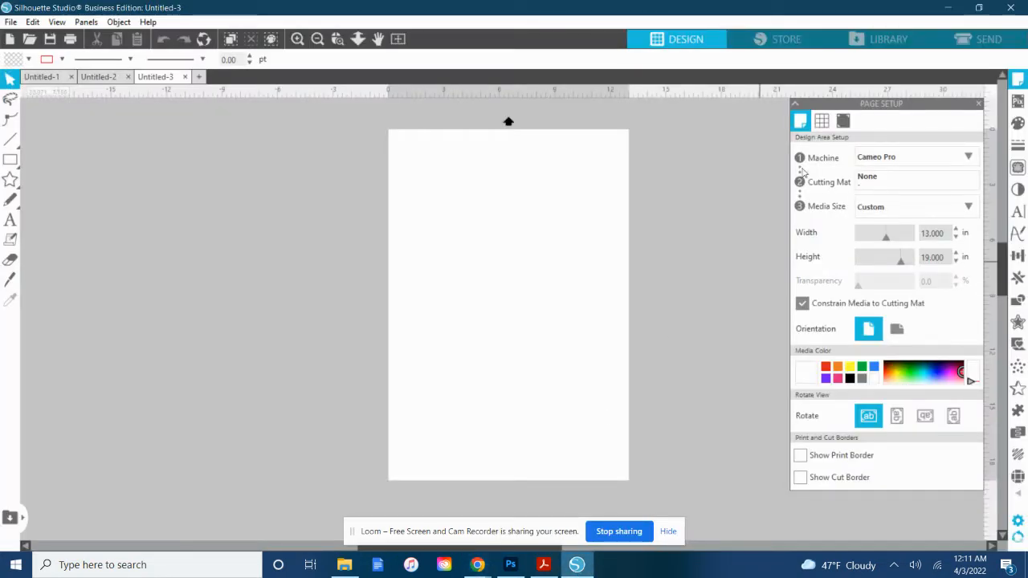
click(794, 103)
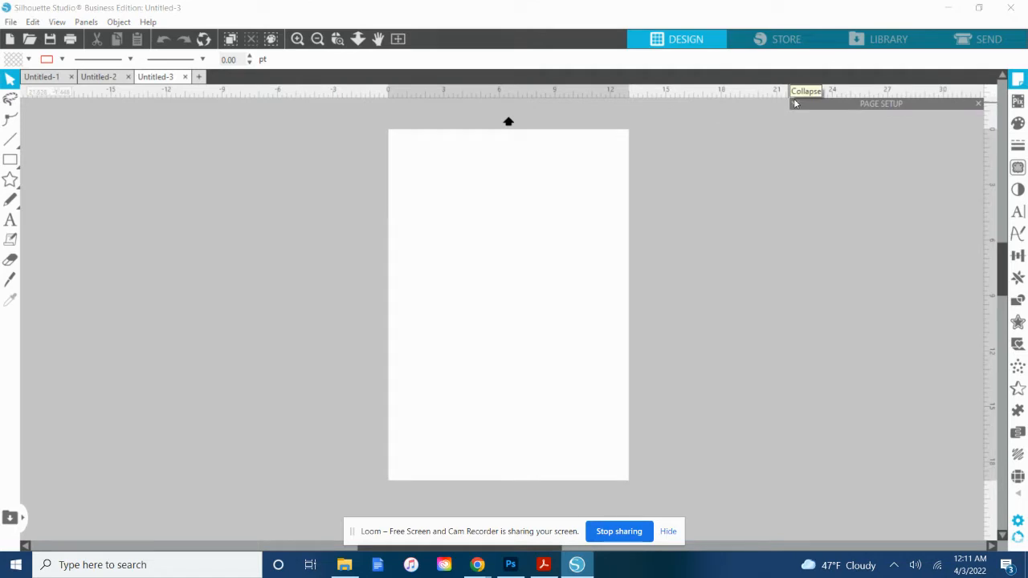
click(11, 23)
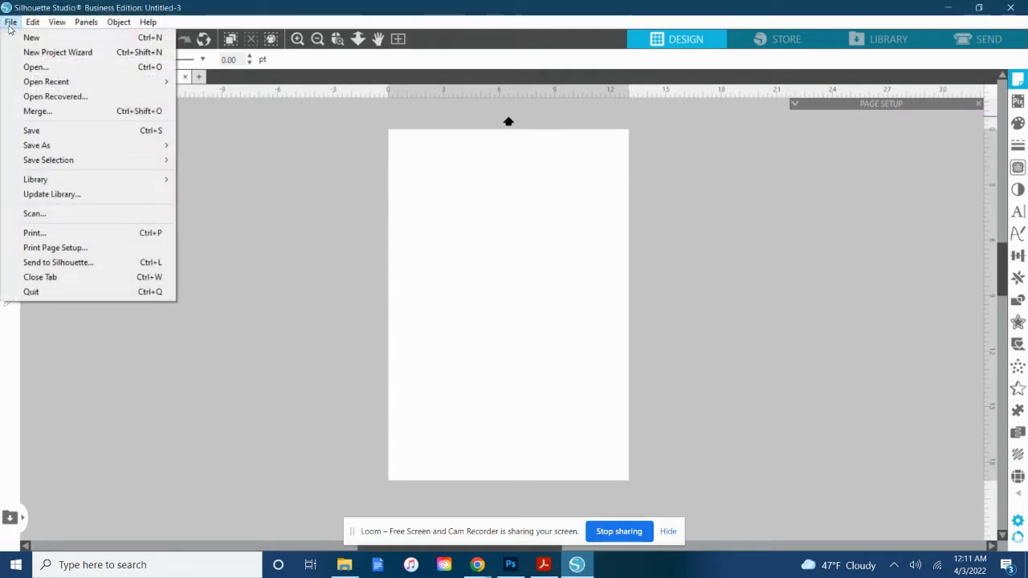
click(73, 114)
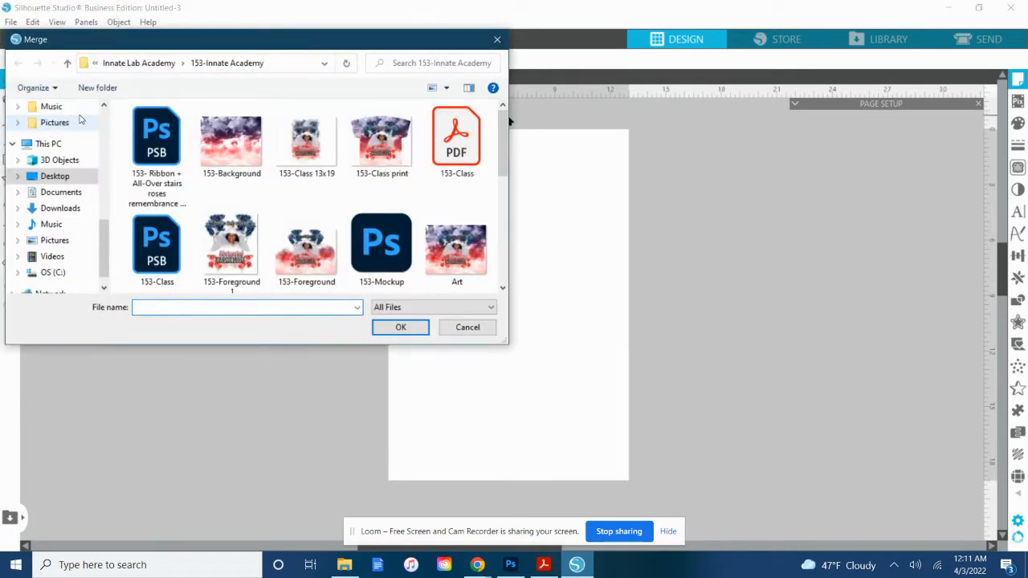
click(392, 129)
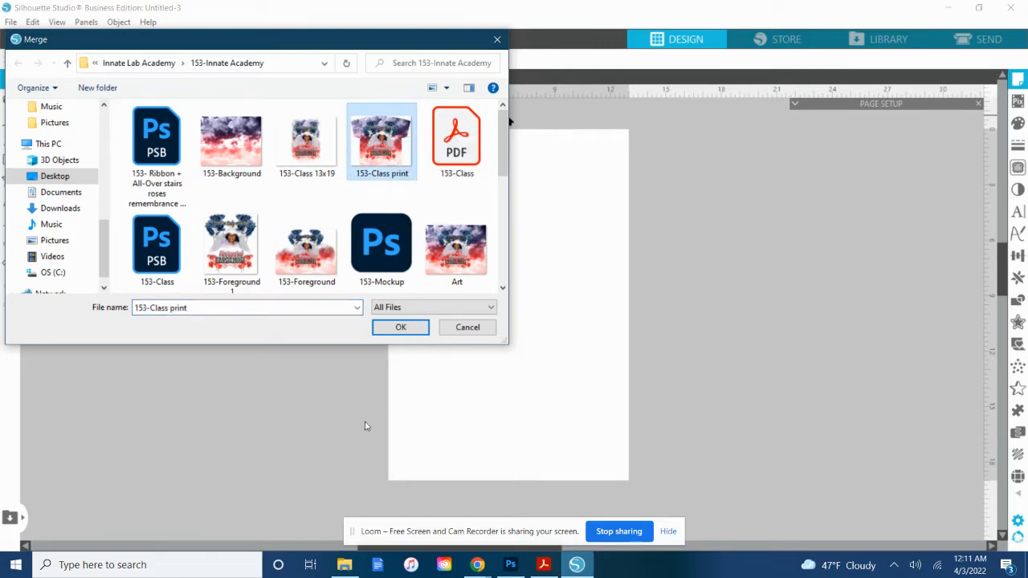
click(397, 329)
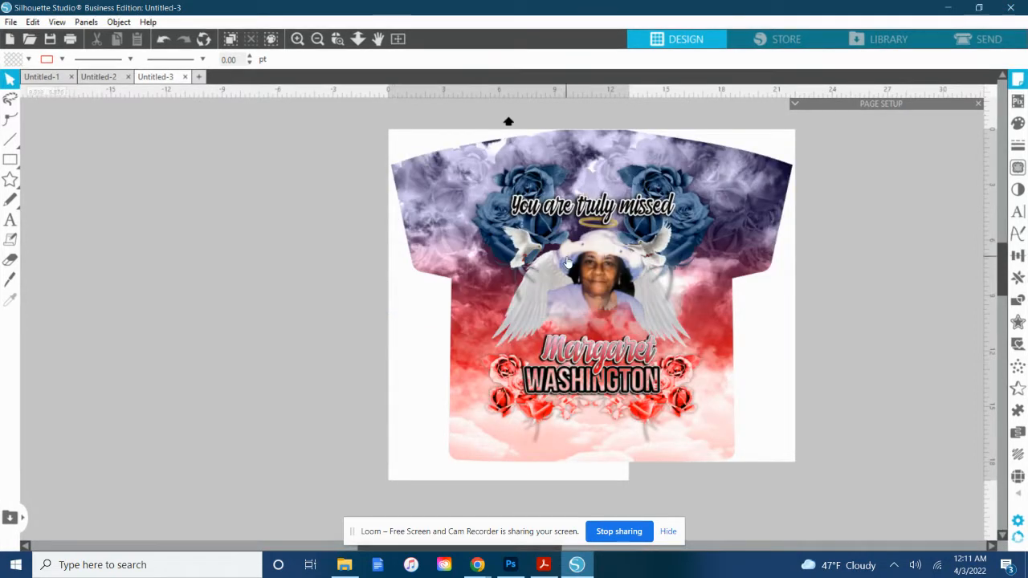
drag(428, 306, 291, 280)
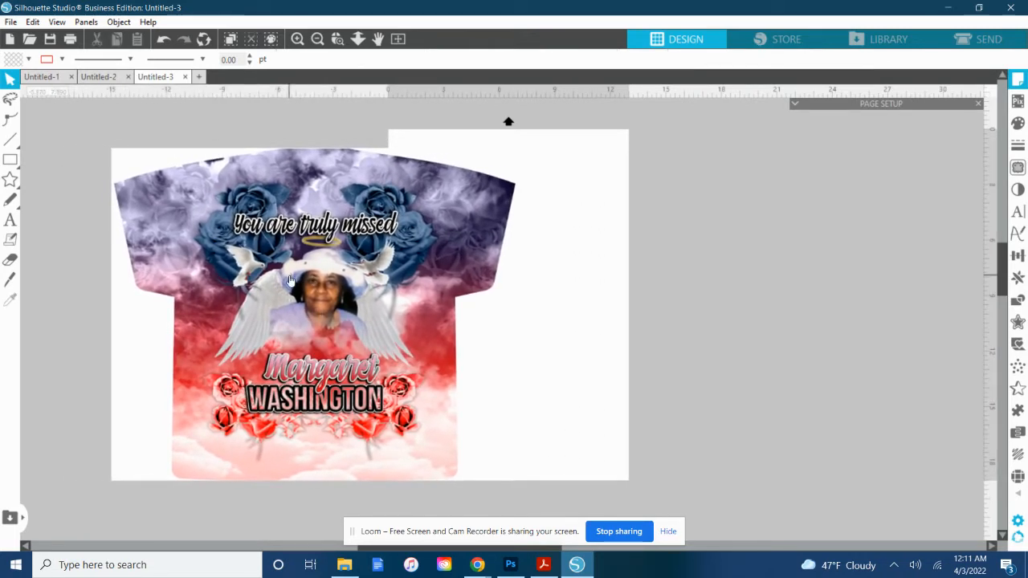
mouse_move(240, 258)
mouse_down()
mouse_move(193, 241)
mouse_move(195, 256)
mouse_move(223, 255)
mouse_up()
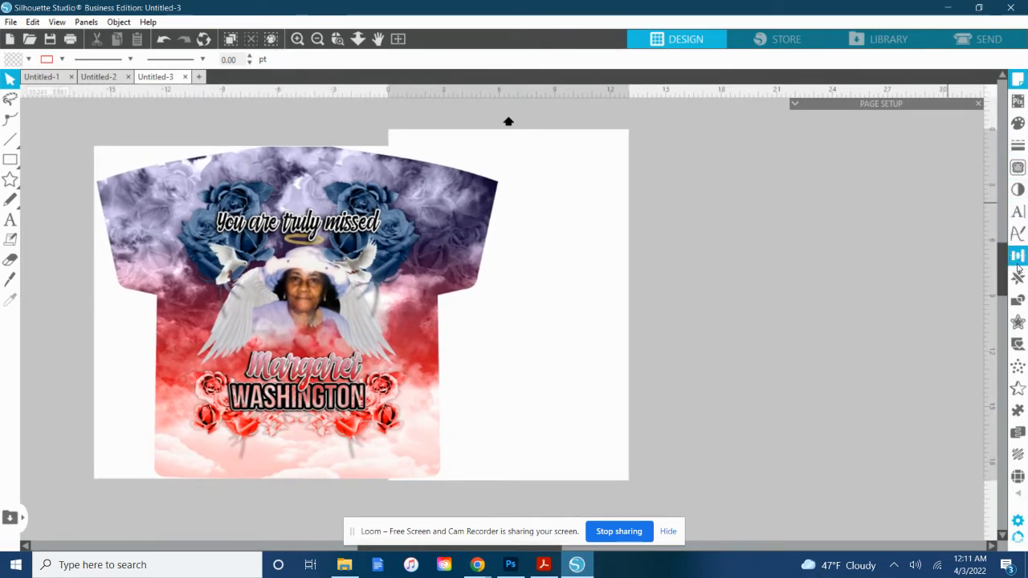
- Trace the shirt image by color, sampling the white background just above the left shoulder
click(1019, 170)
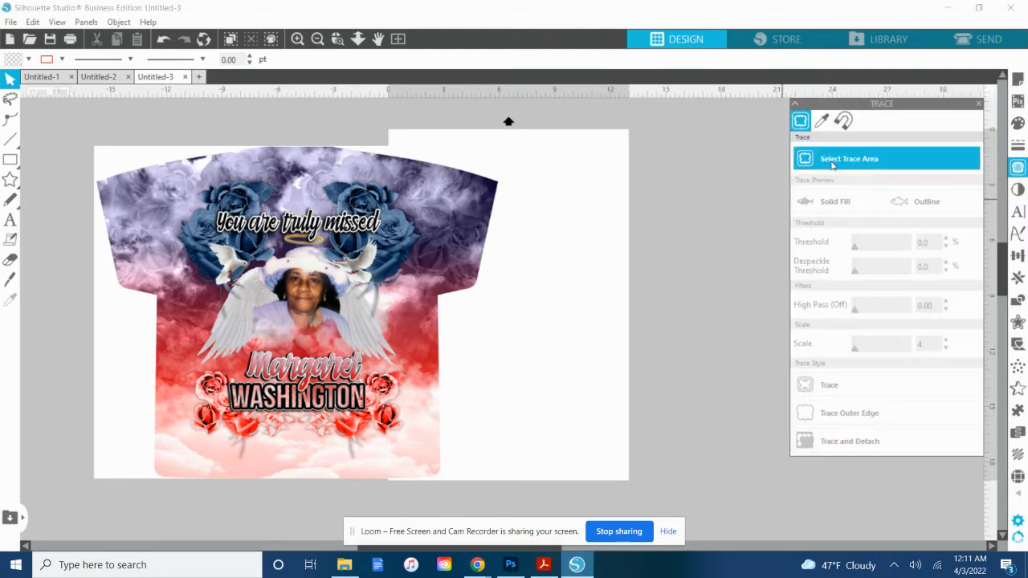
click(831, 160)
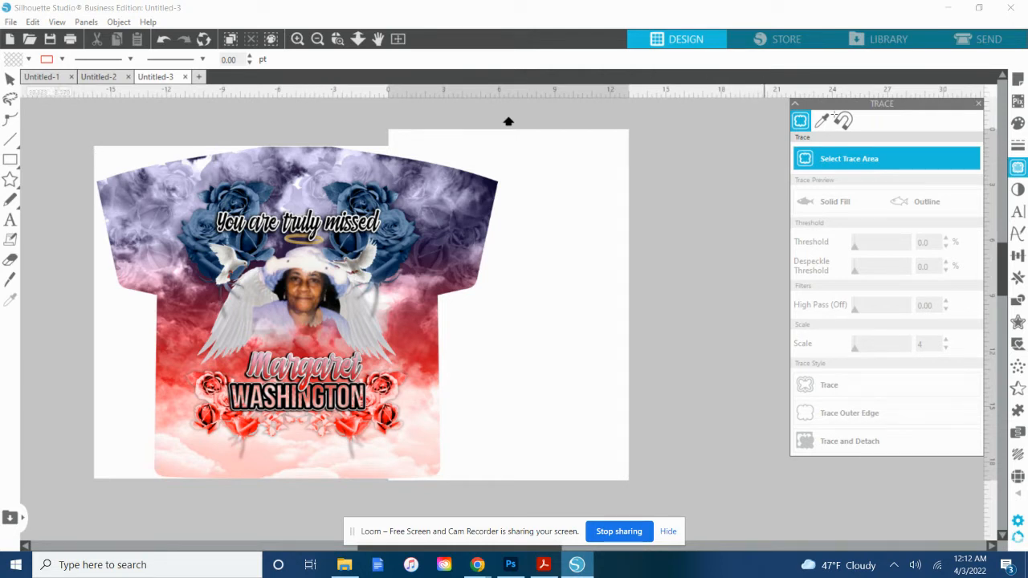
click(820, 120)
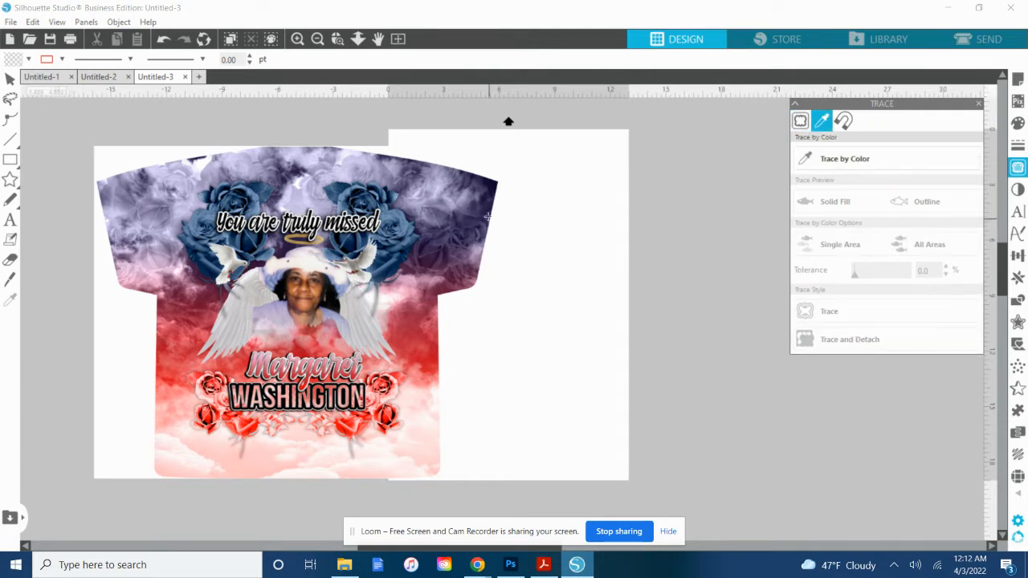
click(831, 163)
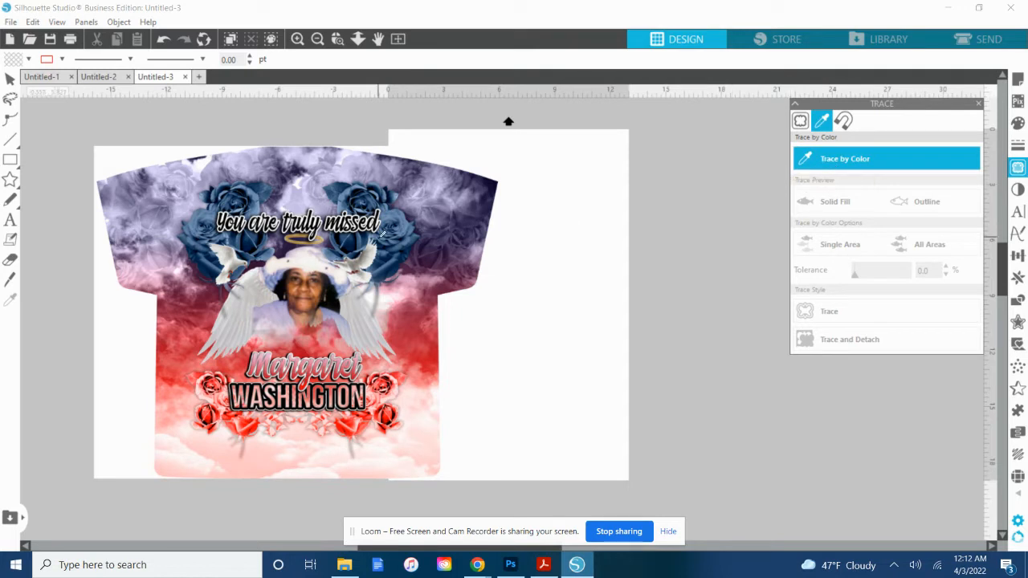
click(122, 158)
click(121, 160)
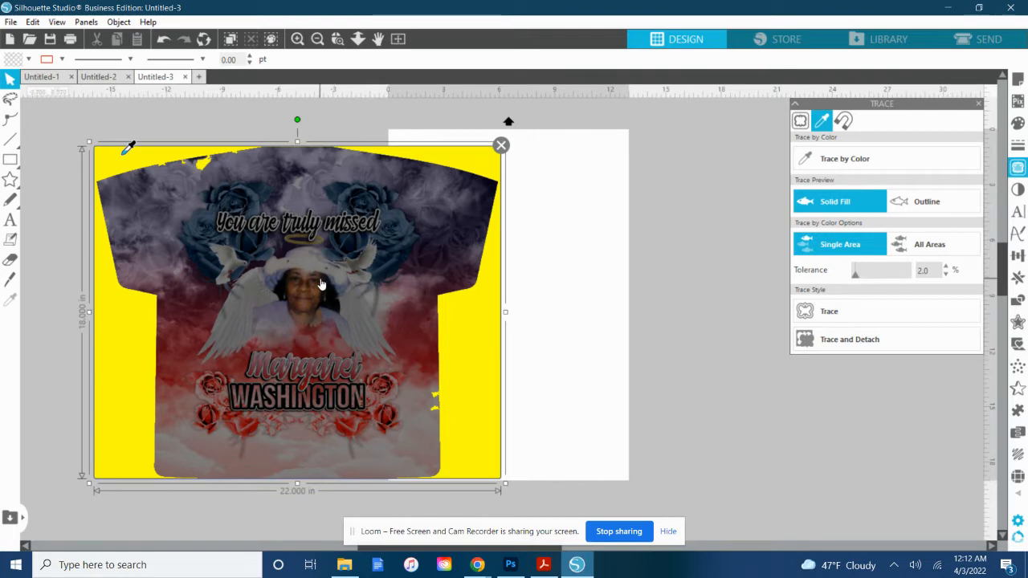
- Draw a vertical line about 1.08 in long along the shirt's right side seam to close the two gaps in the trace
scroll(320, 284, up, 3)
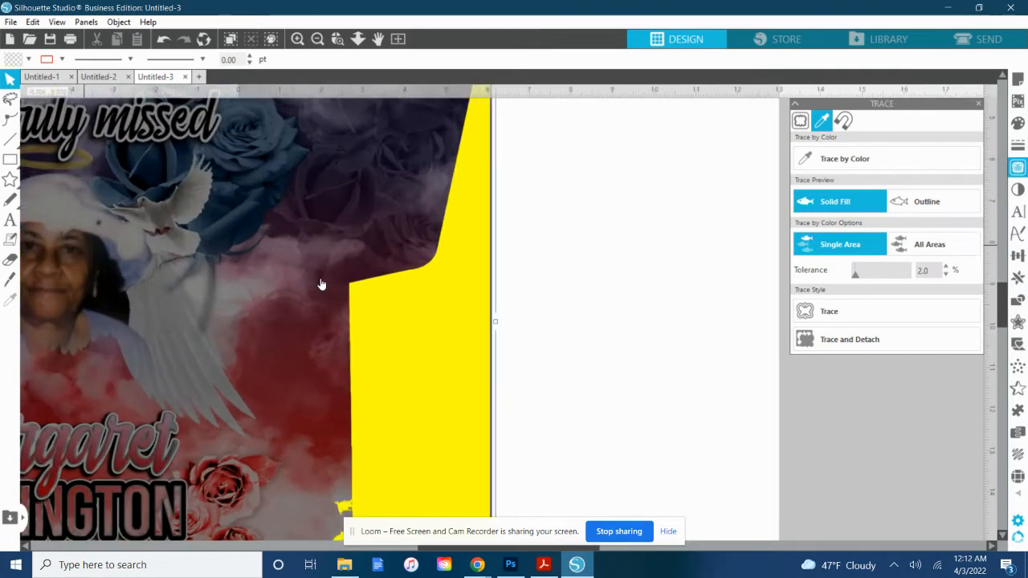
scroll(321, 285, down, 2)
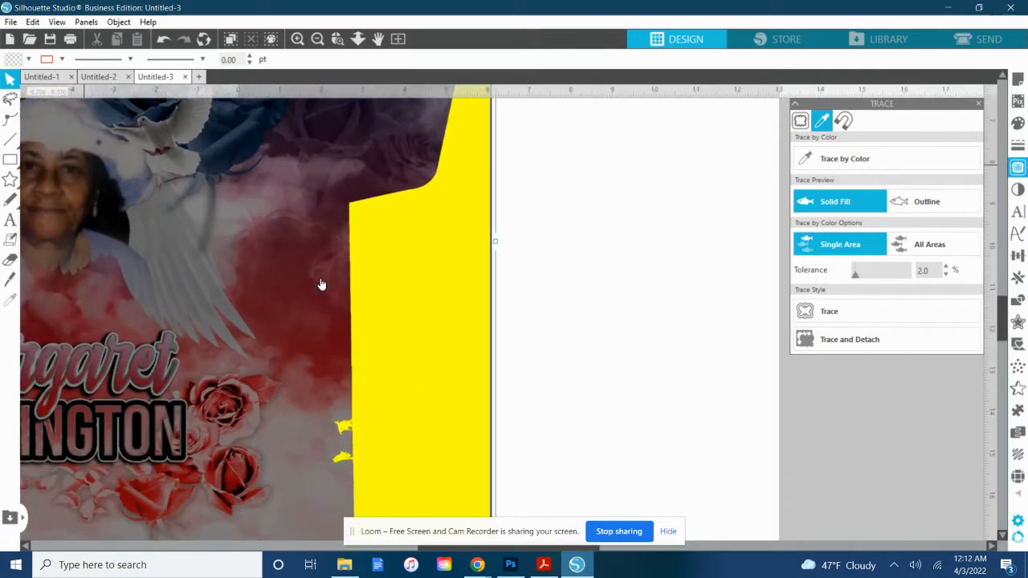
click(11, 140)
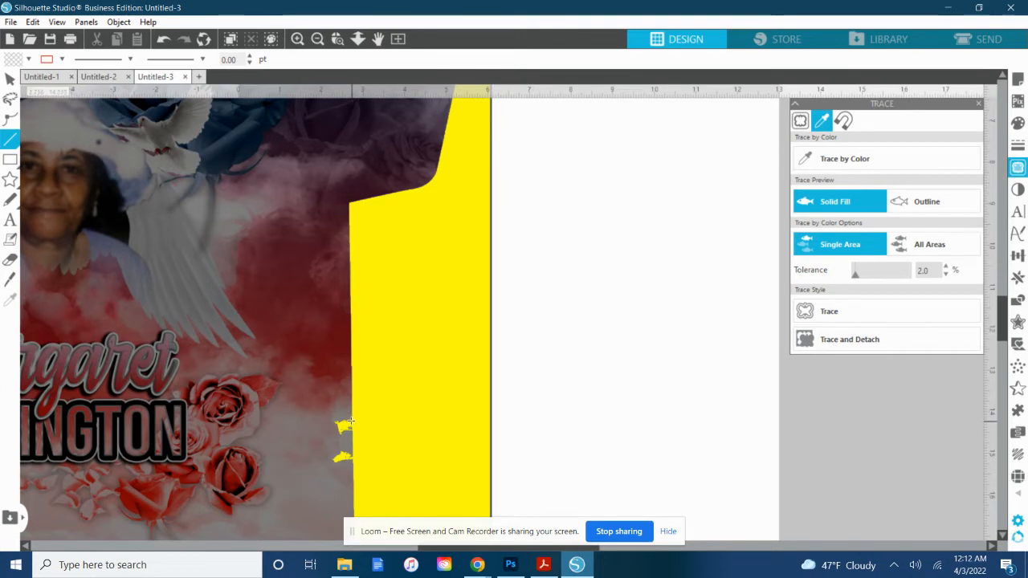
drag(350, 422, 349, 432)
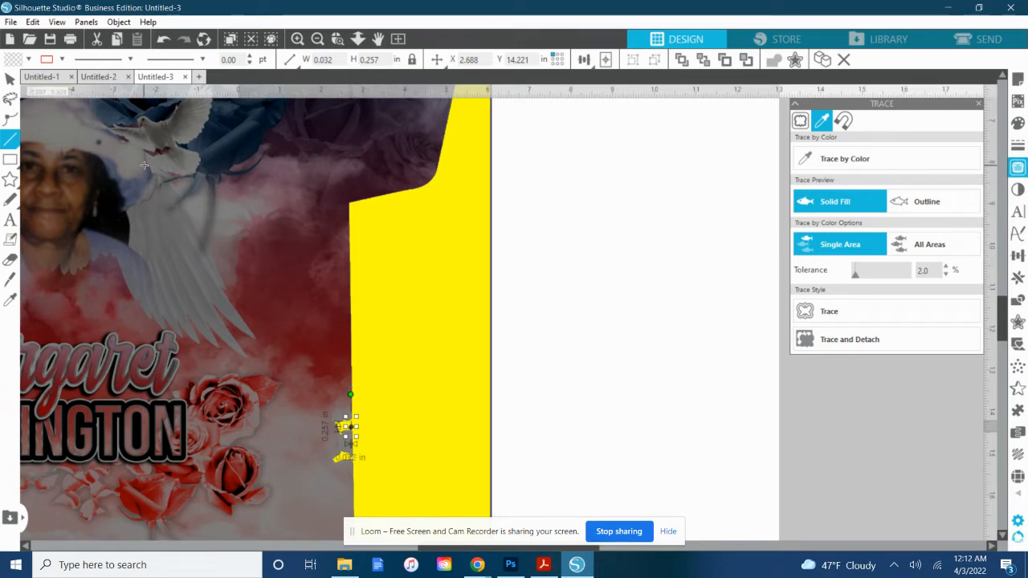
key(ctrl+z)
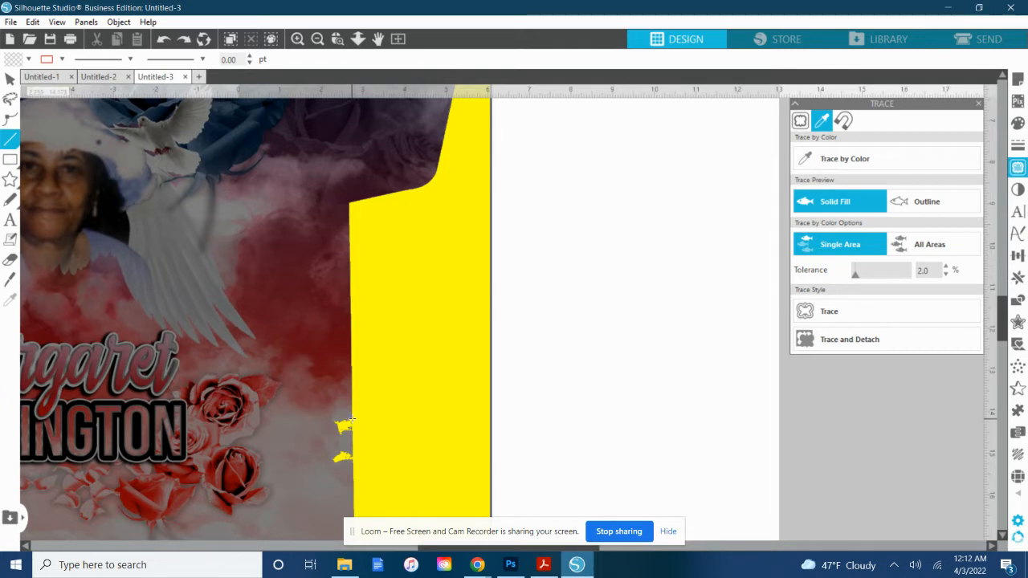
mouse_move(351, 419)
mouse_down()
mouse_move(351, 482)
mouse_move(351, 466)
mouse_up()
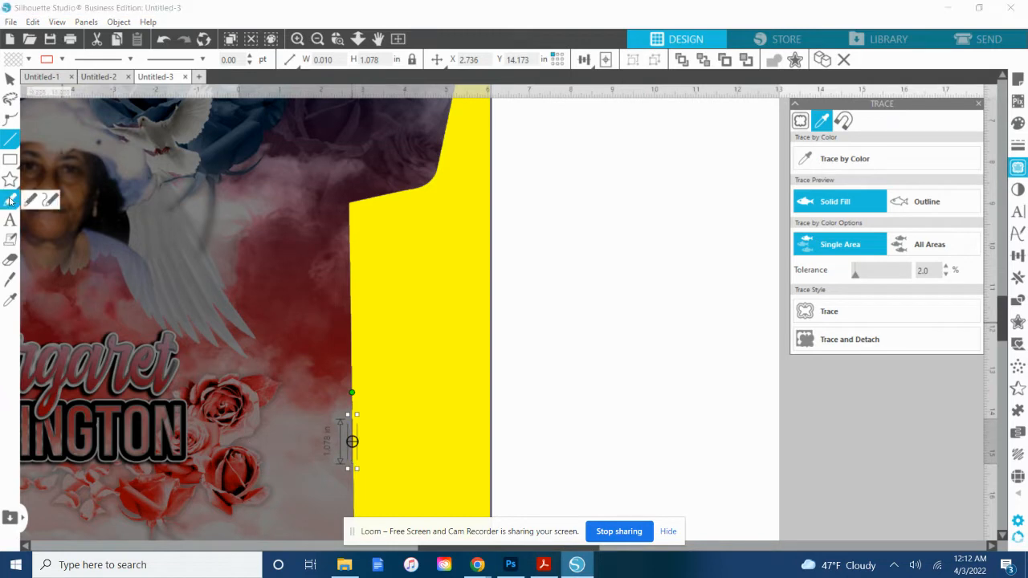
click(9, 78)
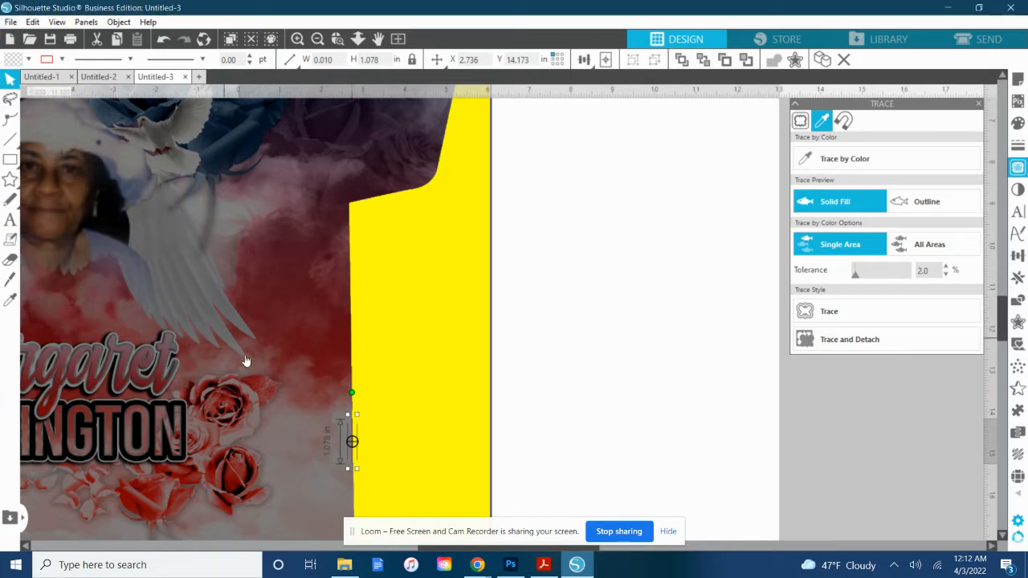
- Draw a line about 0.40 in wide across the leftmost trace gap on the shirt's left shoulder edge, replacing a misplaced first attempt
scroll(246, 359, up, 5)
scroll(245, 359, up, 2)
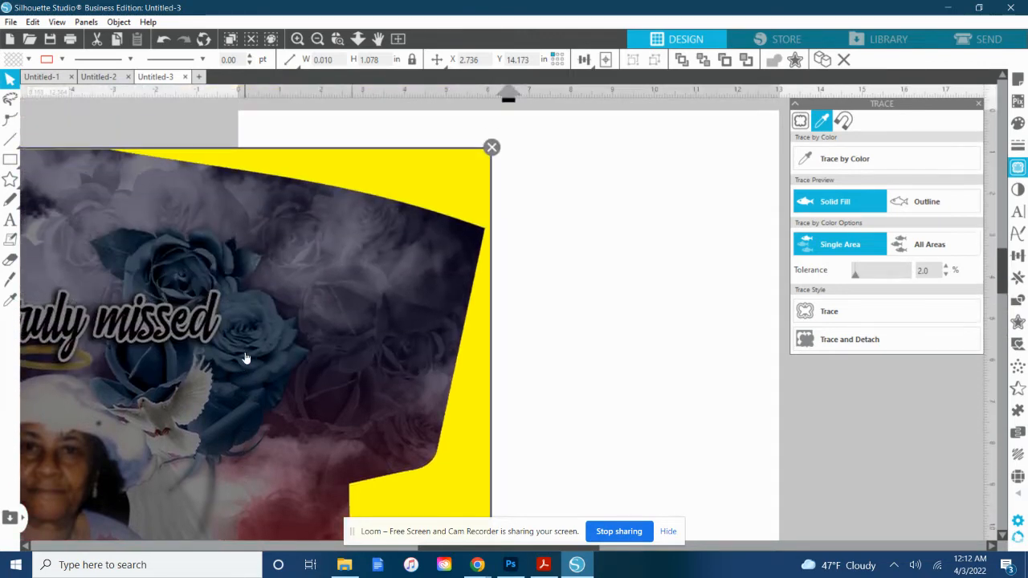
scroll(246, 360, right, 2)
scroll(246, 359, left, 7)
scroll(245, 360, left, 6)
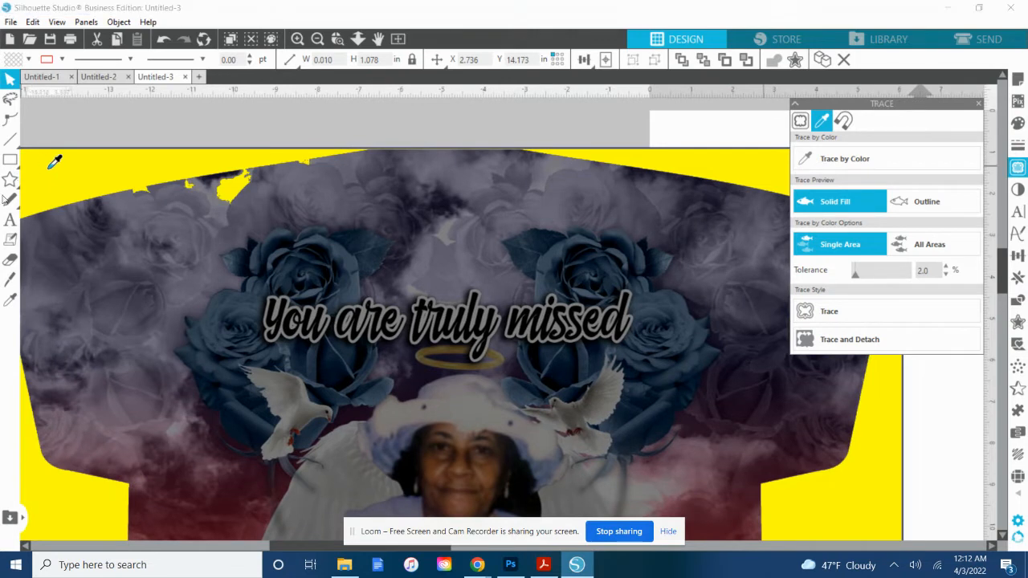
click(8, 140)
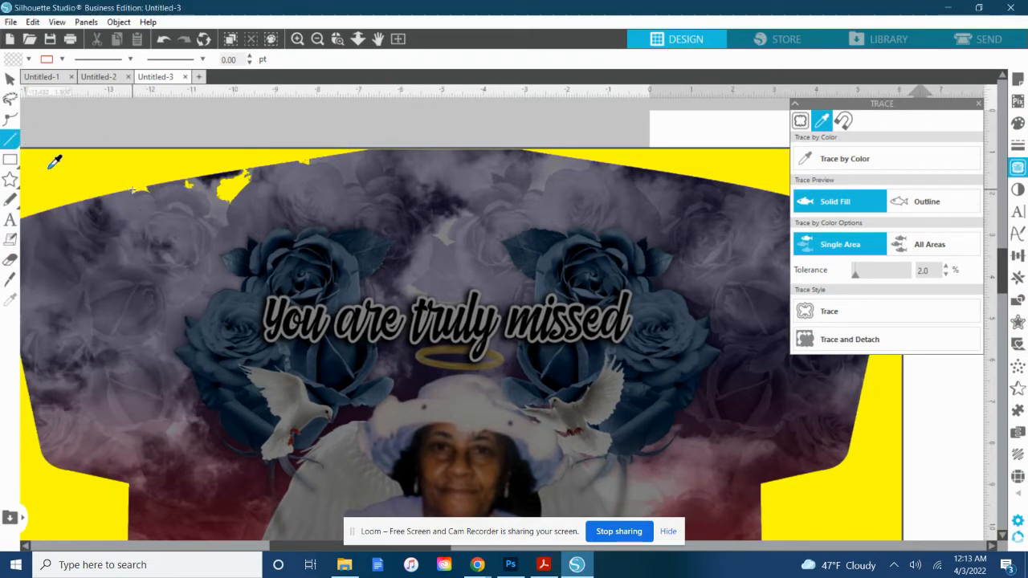
drag(132, 190, 149, 188)
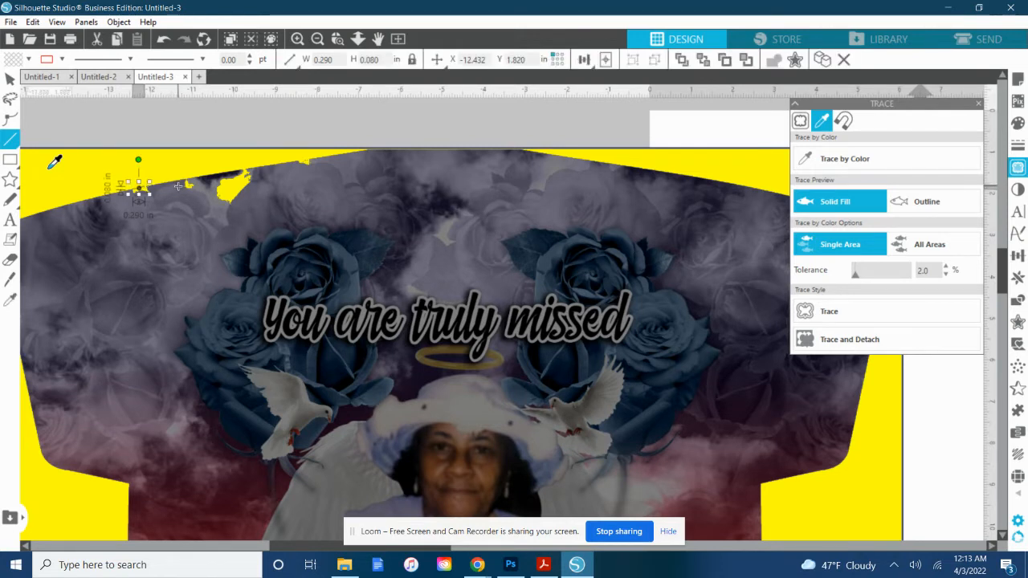
key(i)
key(ctrl+z)
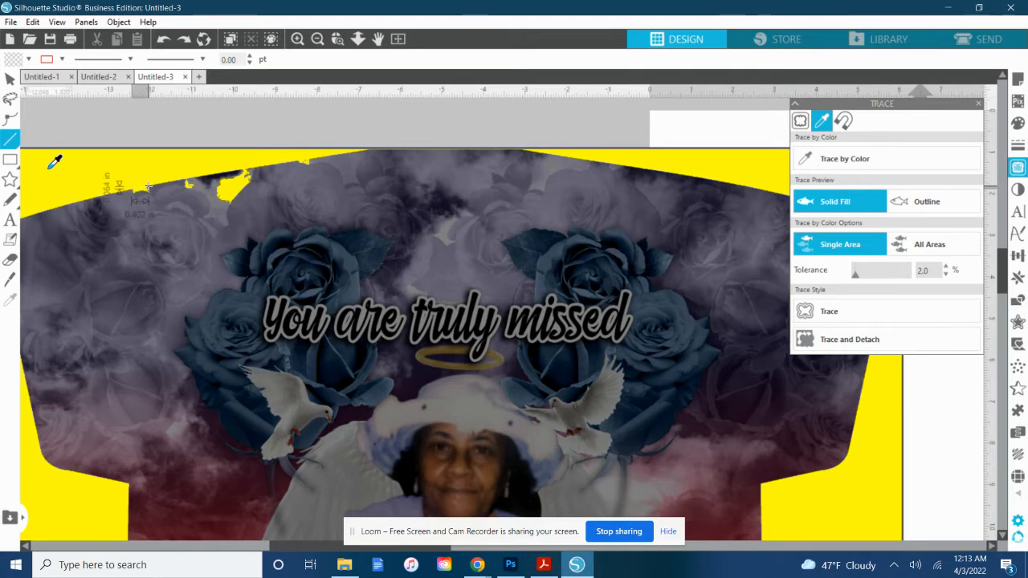
click(148, 186)
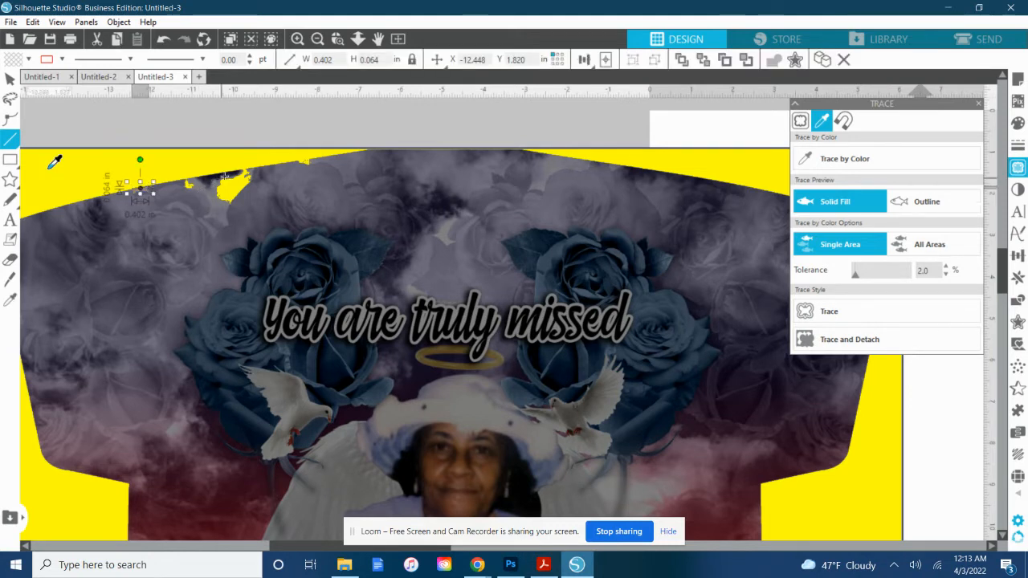
key(Delete)
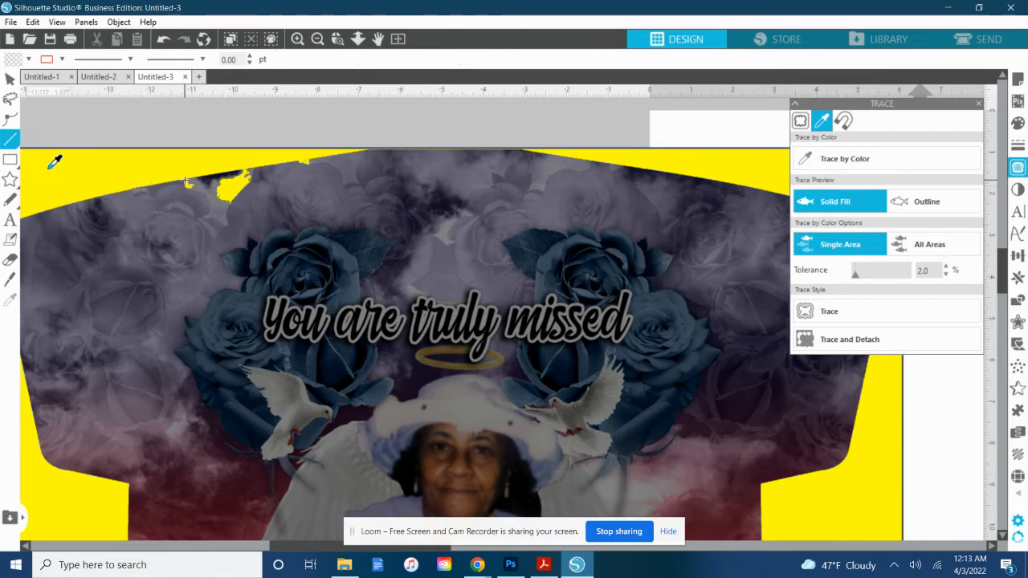
- Close the next two trace gaps along the left shoulder edge with lines about 0.11 in and 0.15 in wide
click(186, 180)
click(191, 177)
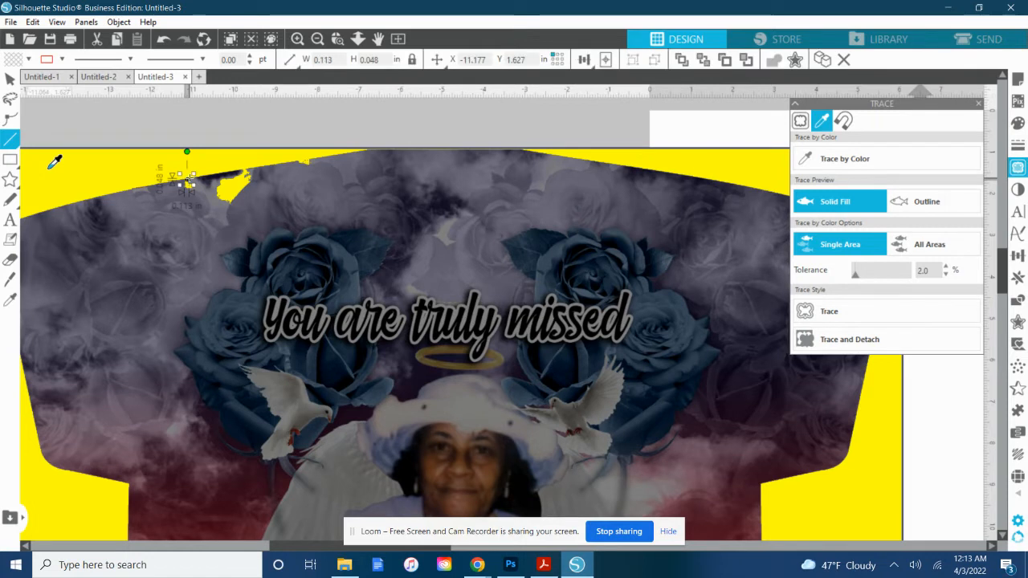
click(242, 171)
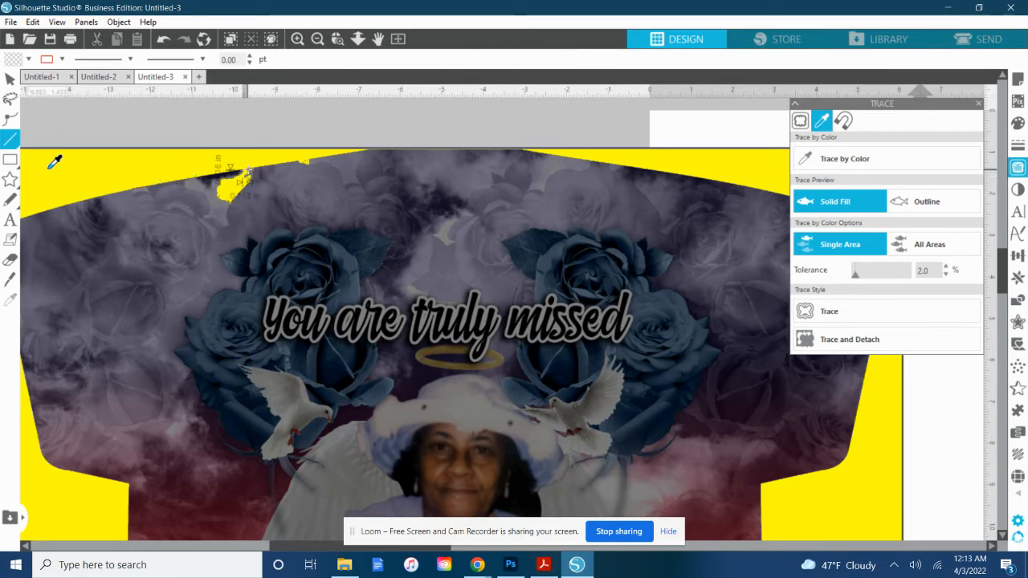
click(250, 172)
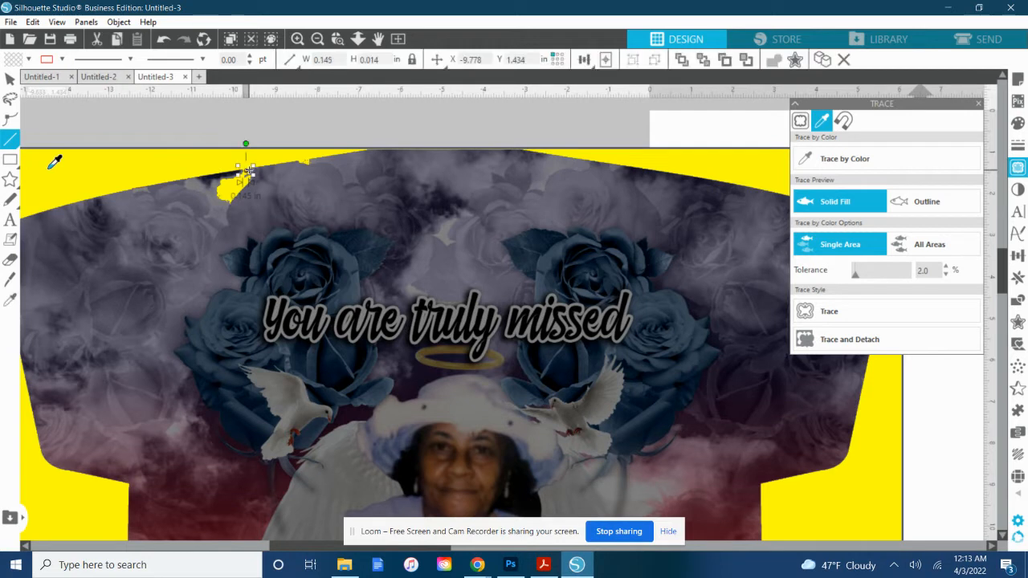
- Try to close the small gap nearest the neckline on the left shoulder edge with a line about 0.24 in wide
click(300, 161)
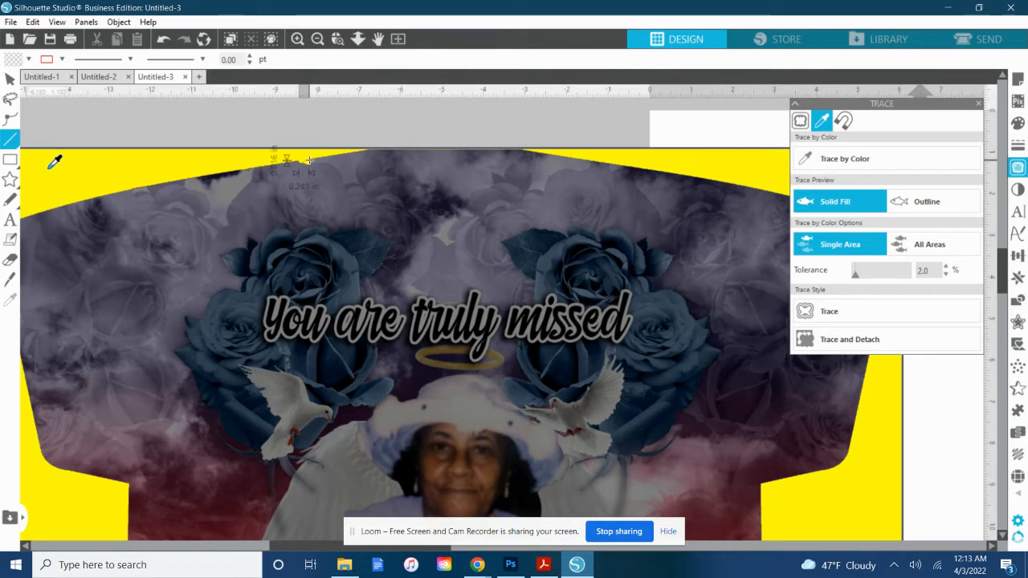
click(311, 160)
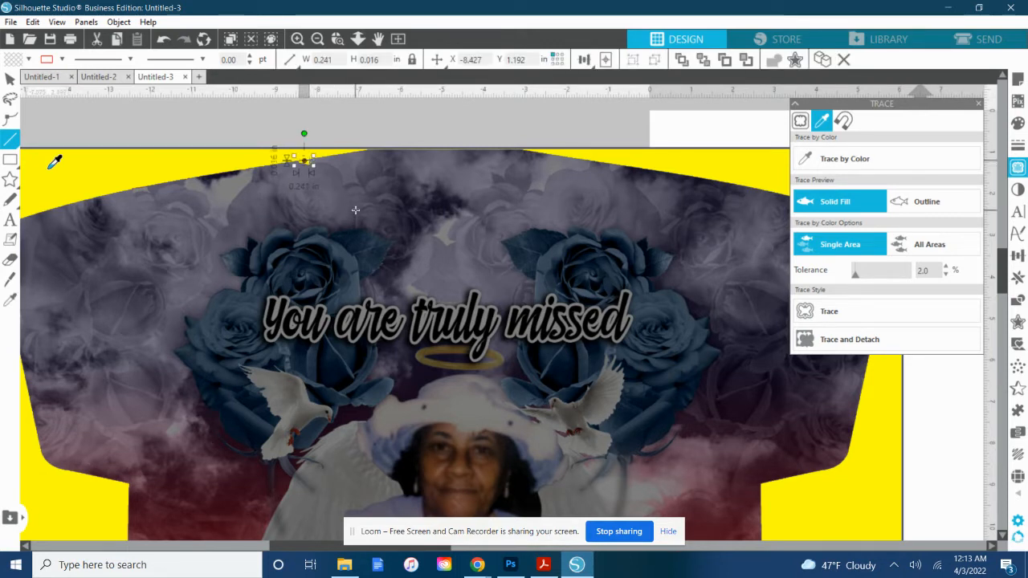
key(i)
key(backslash)
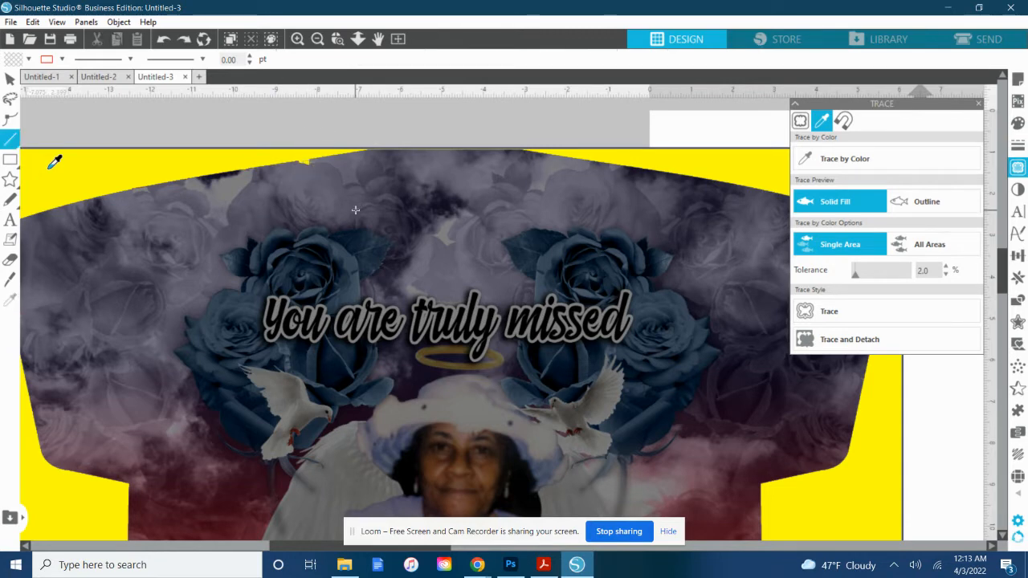
- Draw a line about 0.27 in wide across the remaining trace gap nearest the neckline on the shirt's left shoulder edge
key(ctrl+plus)
scroll(356, 209, up, 1)
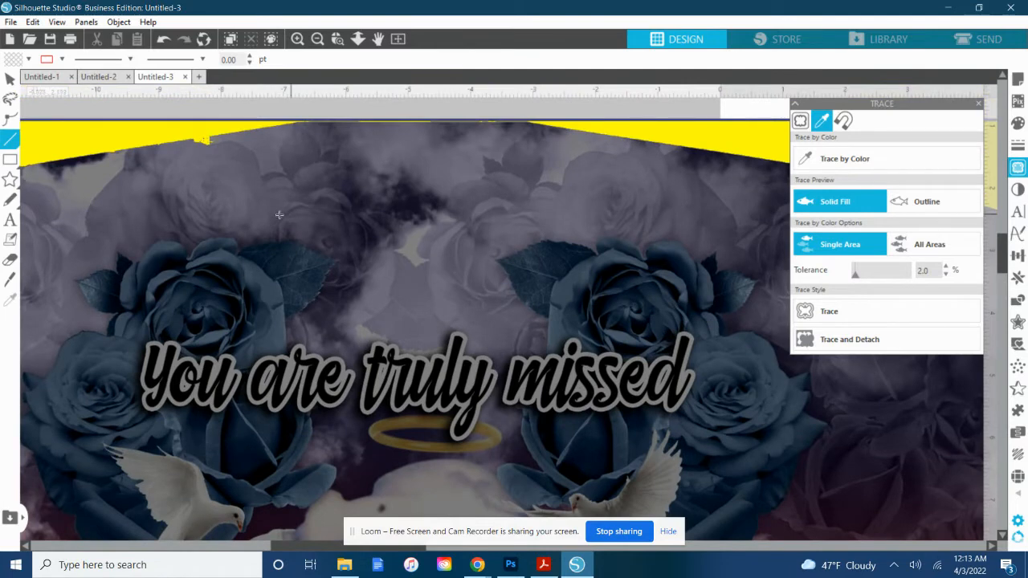
scroll(279, 215, up, 1)
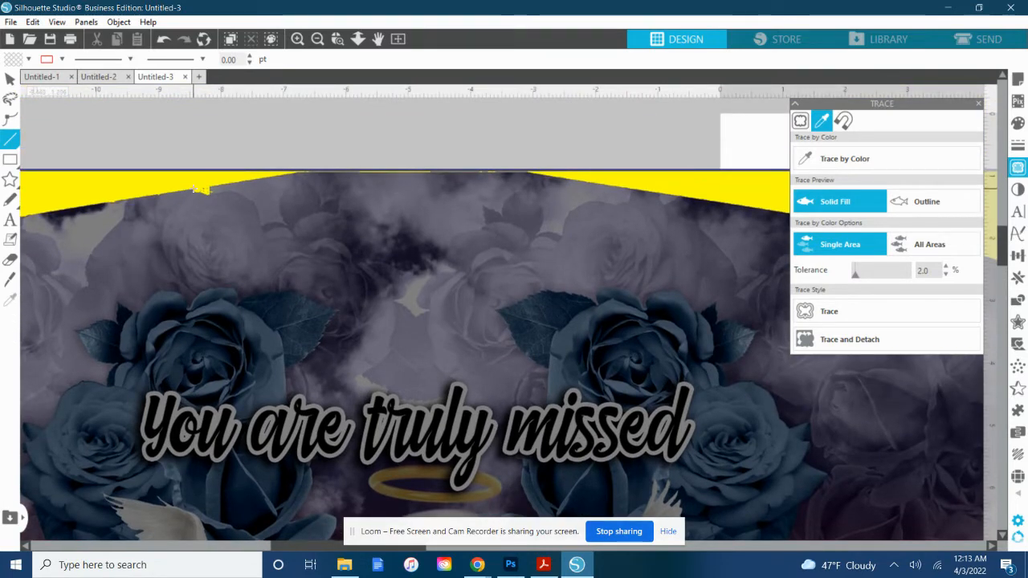
drag(194, 190, 208, 188)
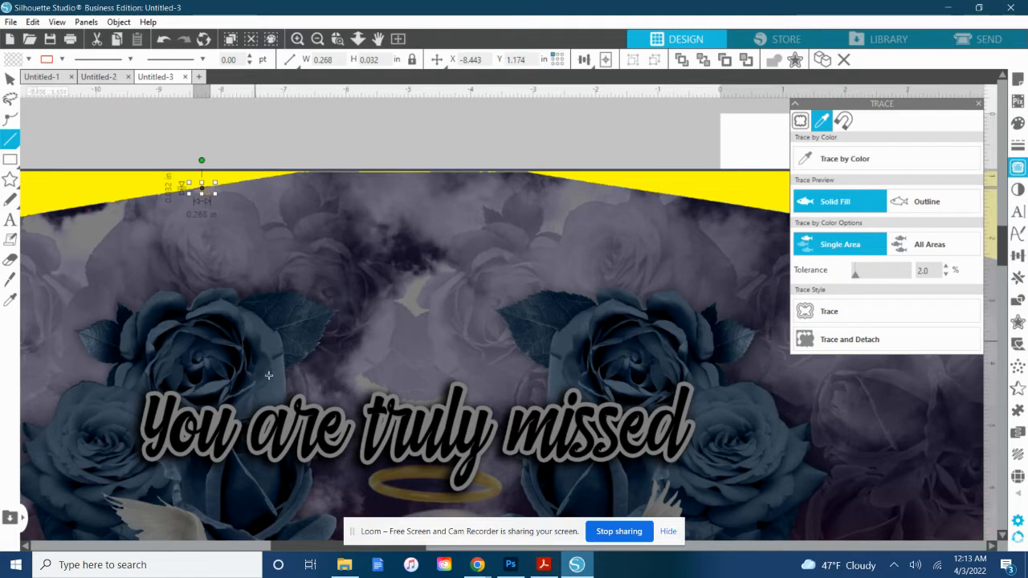
click(13, 78)
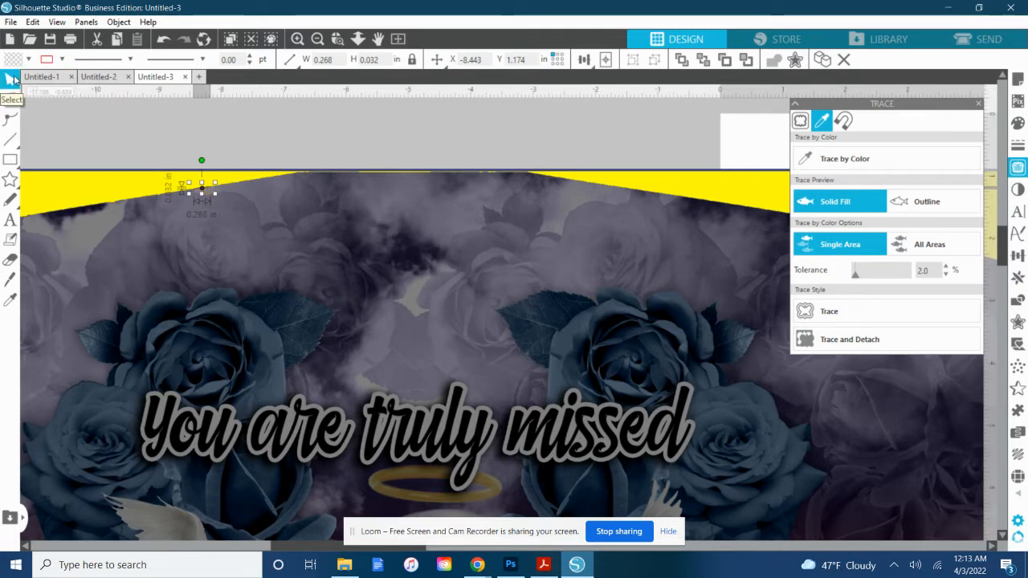
click(10, 300)
scroll(53, 229, down, 4)
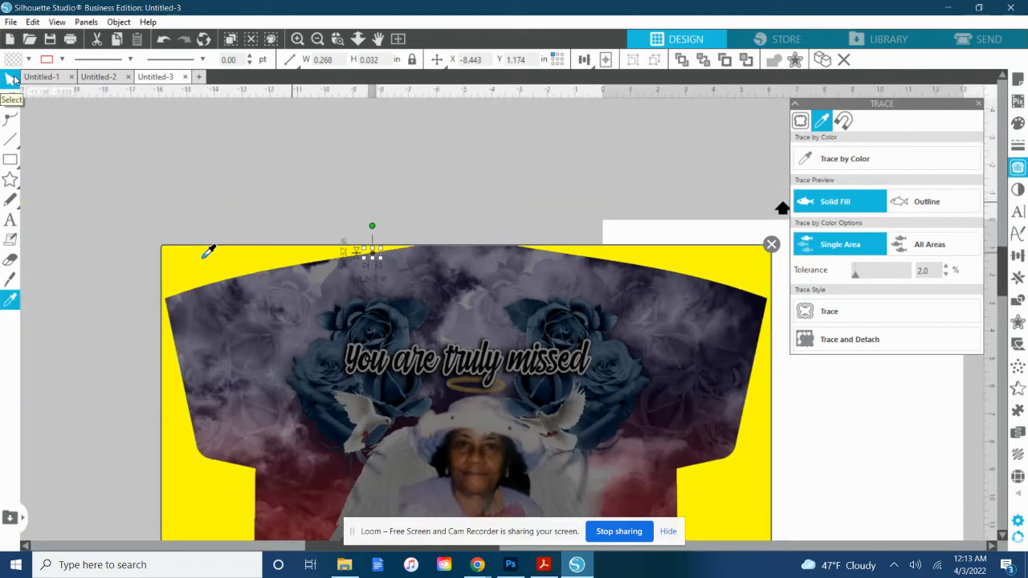
click(14, 78)
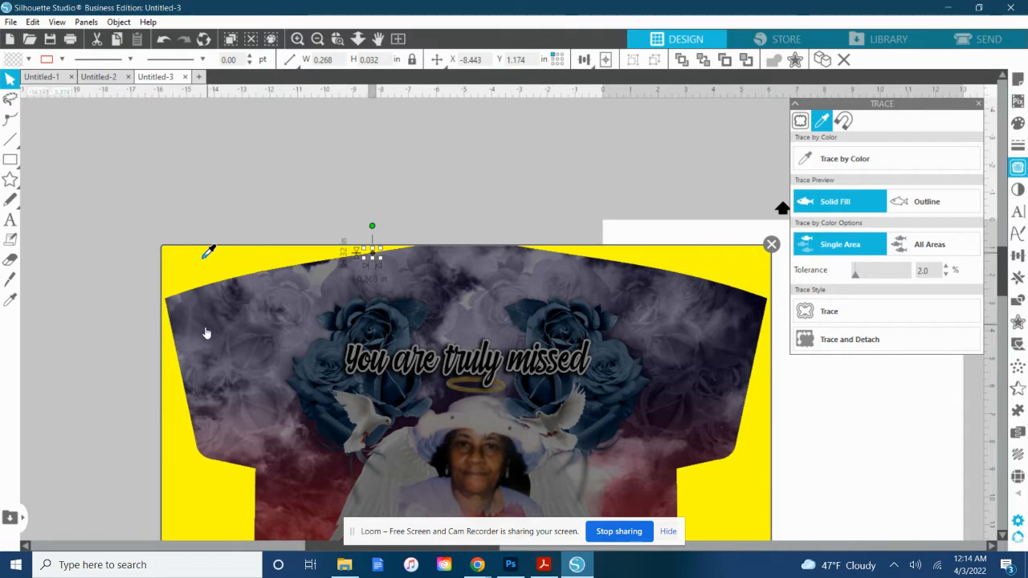
- Trace and detach the background around the shirt, move the detached background piece off the print, and delete it
scroll(206, 333, down, 5)
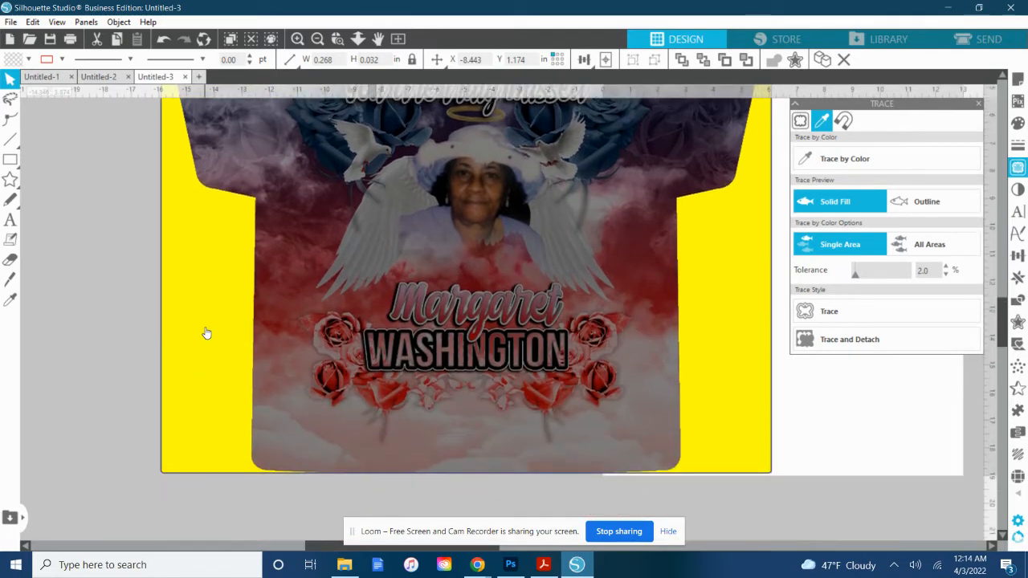
scroll(207, 332, up, 2)
scroll(206, 332, up, 1)
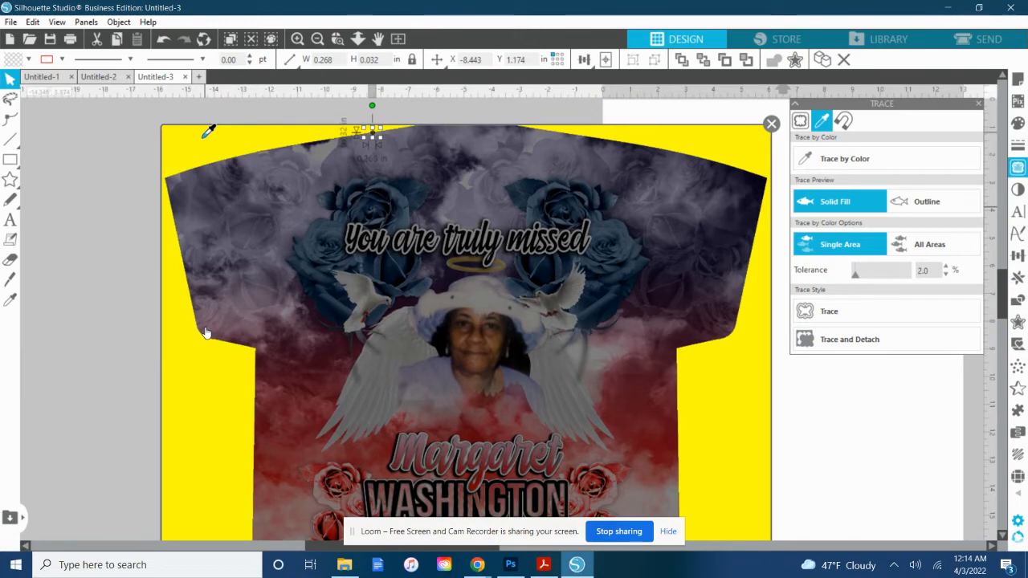
click(836, 342)
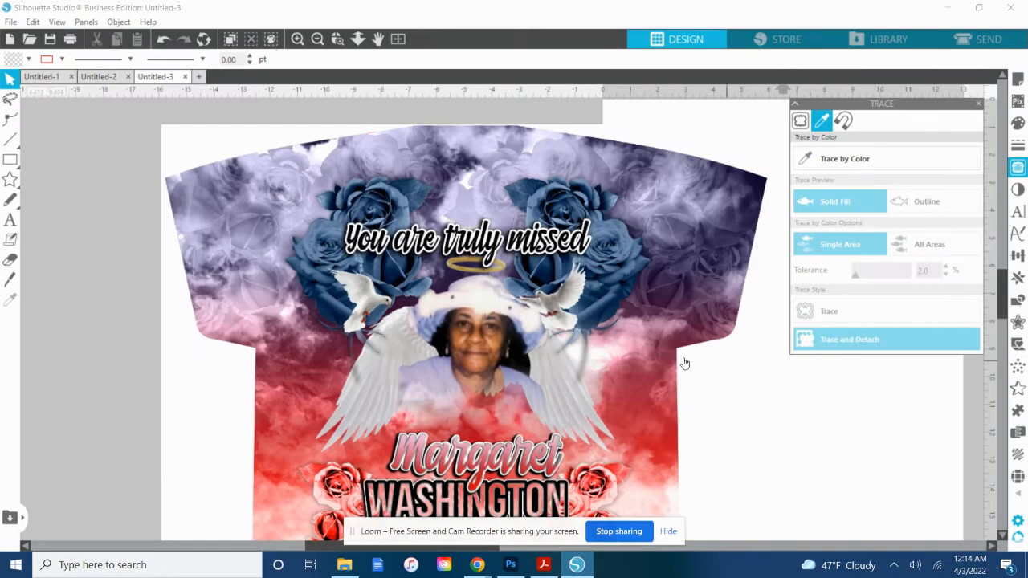
mouse_move(204, 150)
mouse_down()
mouse_move(197, 142)
mouse_move(161, 212)
mouse_move(142, 185)
mouse_move(140, 222)
mouse_up()
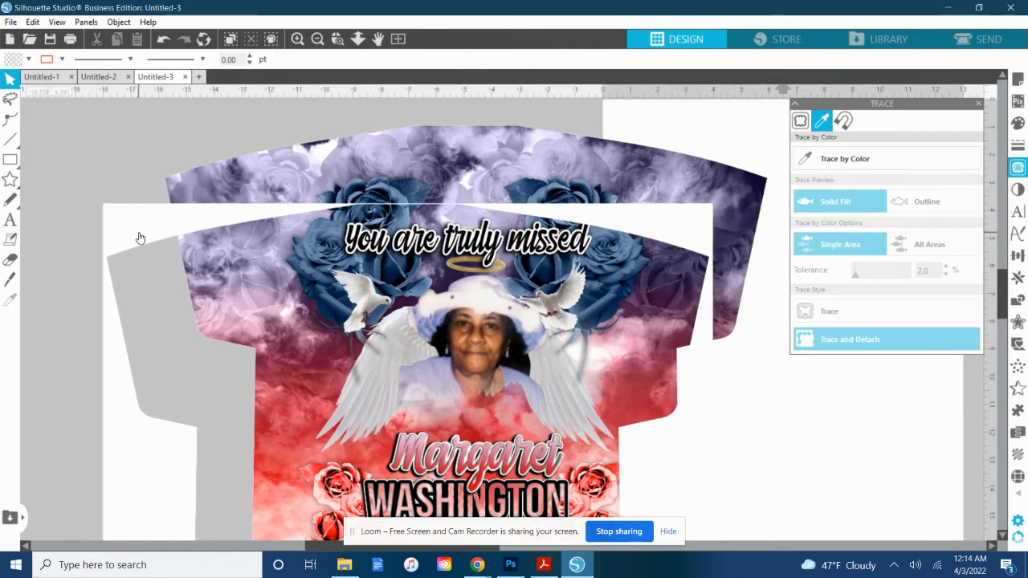
key(Delete)
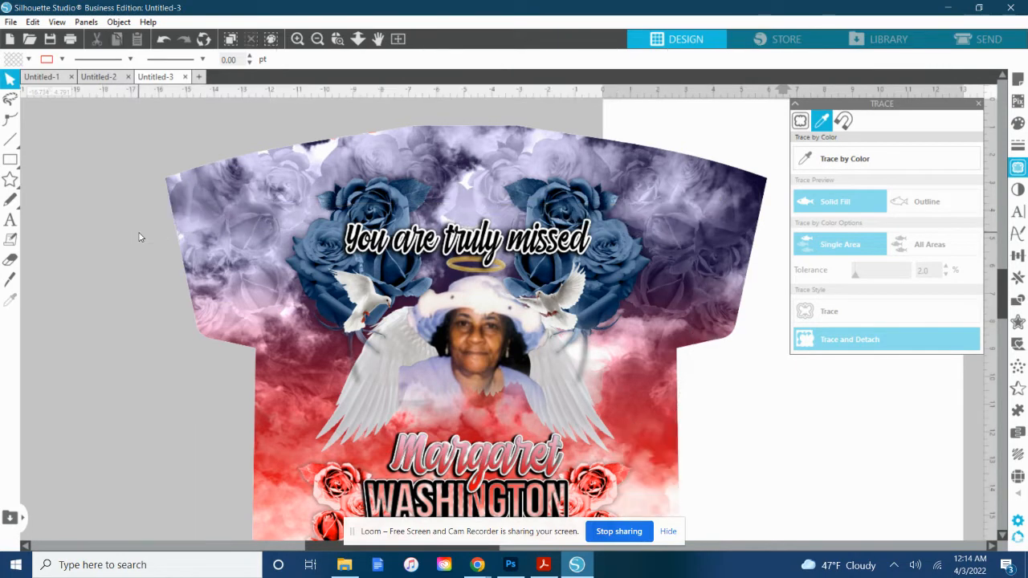
- Move the cut-out shirt print off the page into the empty workspace to its left
scroll(138, 237, down, 2)
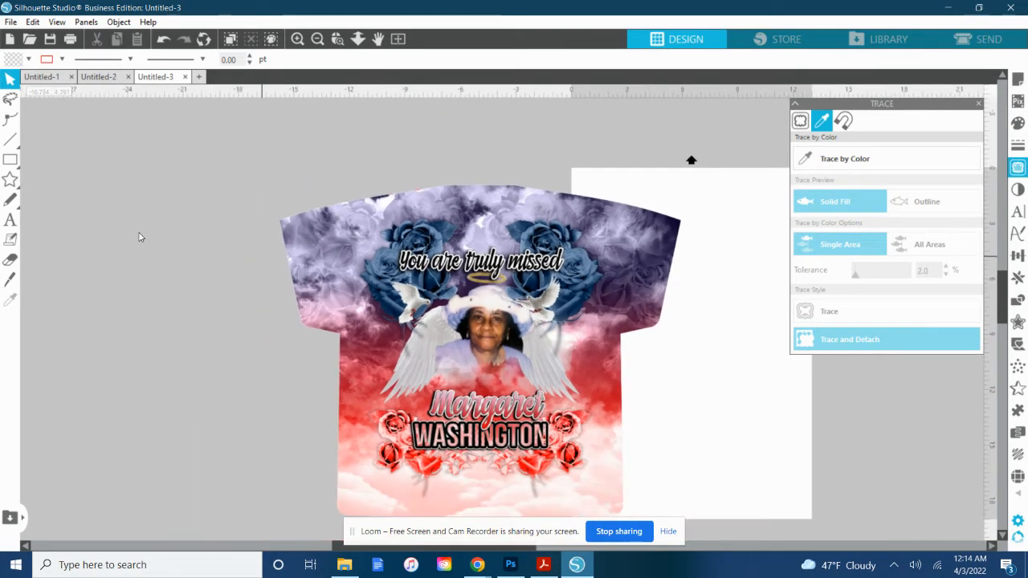
right_click(409, 313)
click(214, 287)
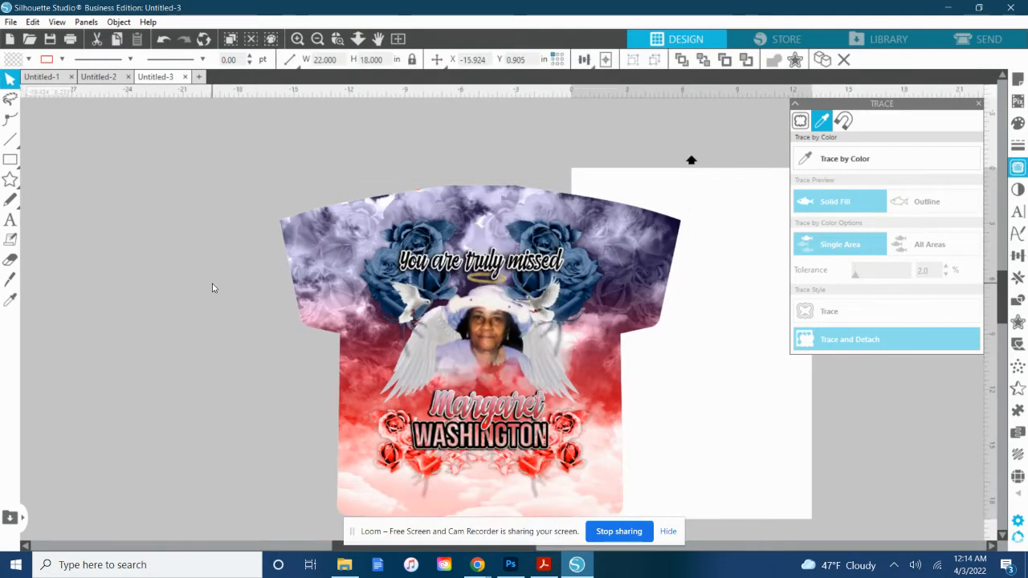
drag(322, 270, 125, 237)
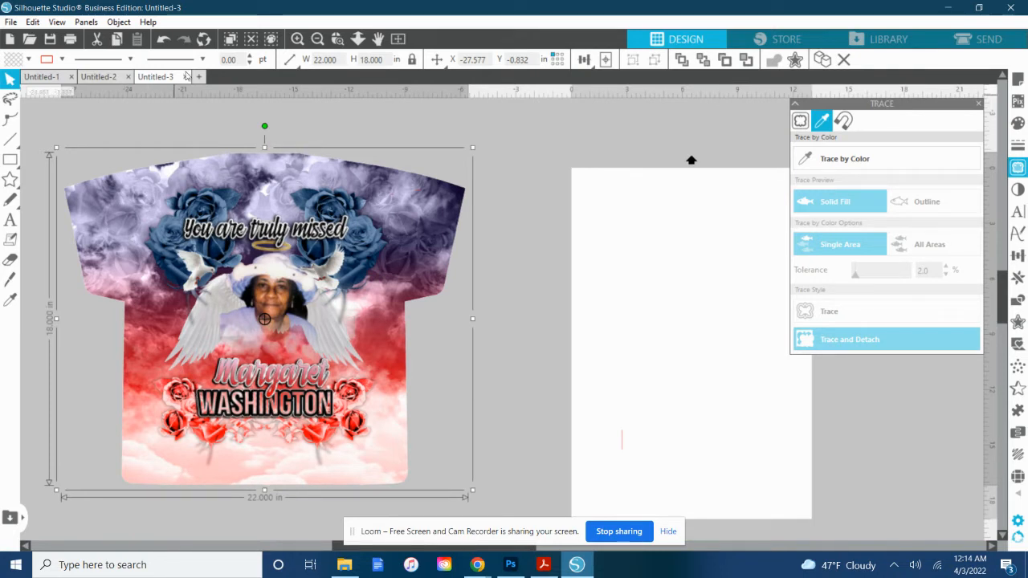
- Set the shirt print's width to 58 in, unlock its aspect ratio, and set its height to 32 in
click(344, 59)
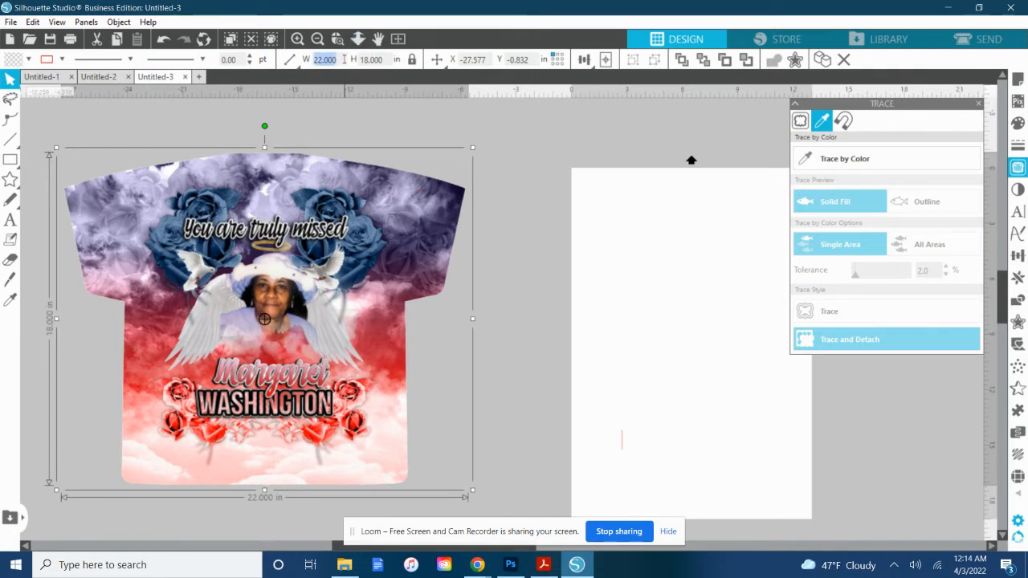
text(58)
key(Return)
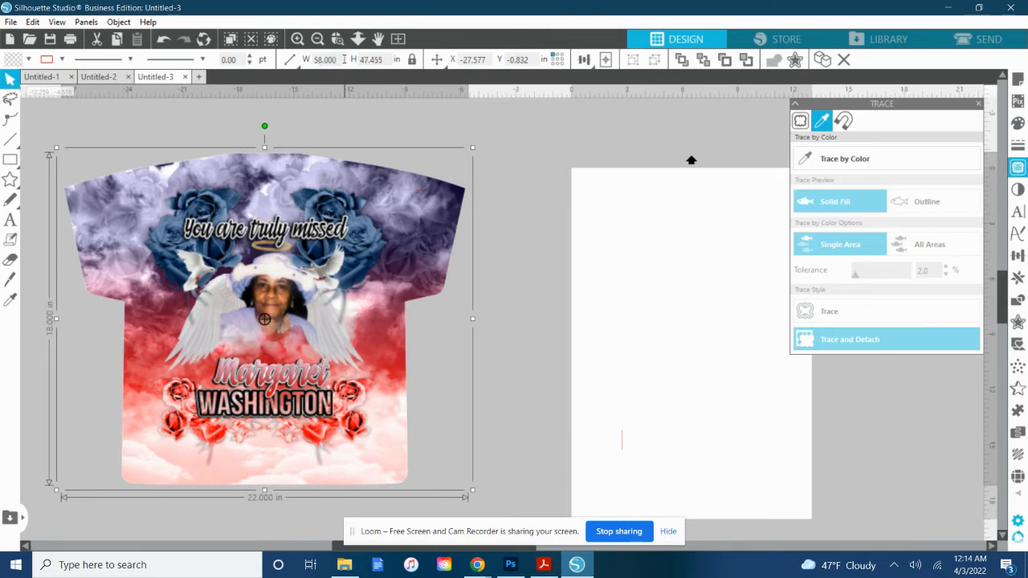
click(383, 59)
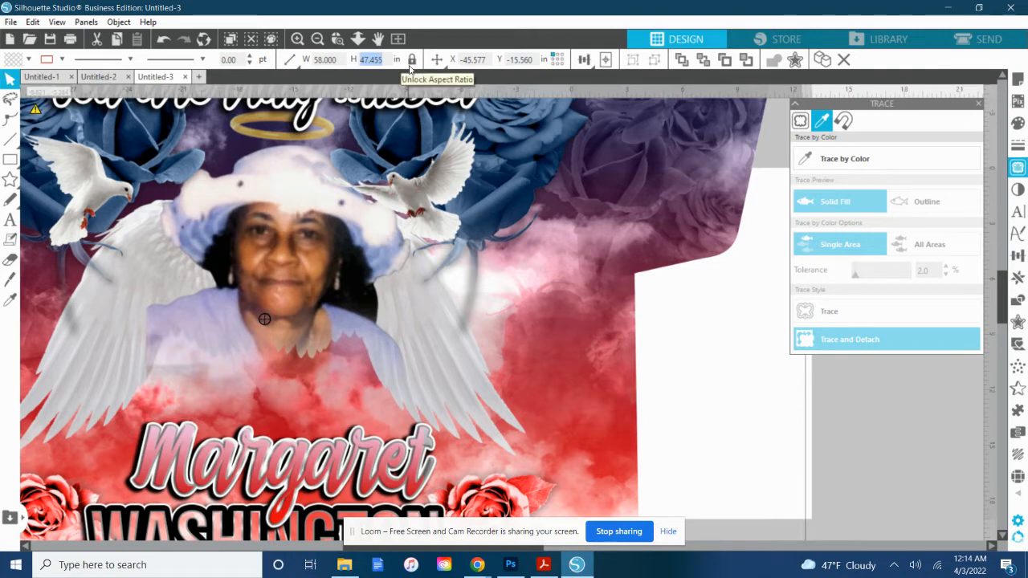
click(411, 61)
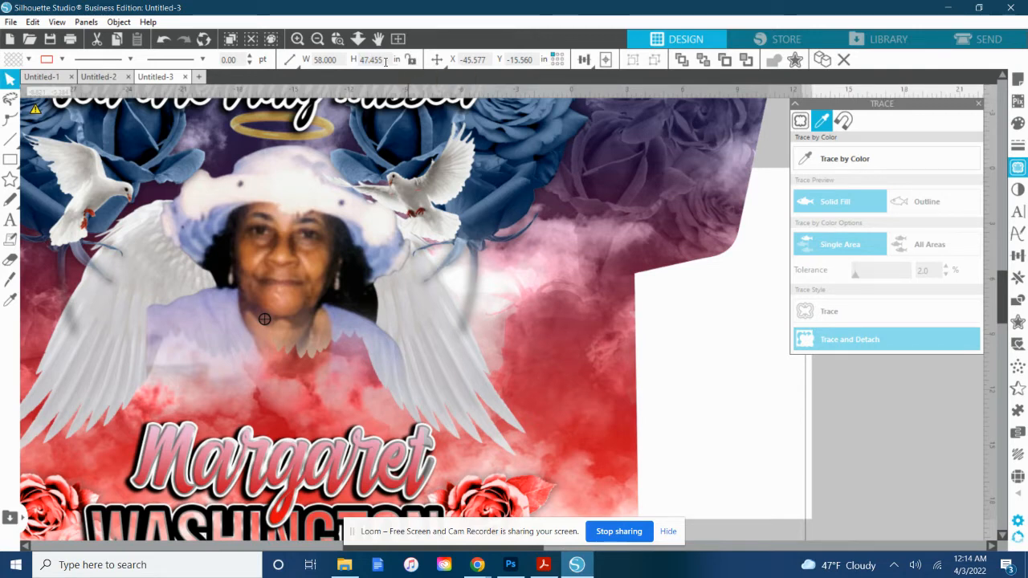
click(384, 62)
text(32)
key(Return)
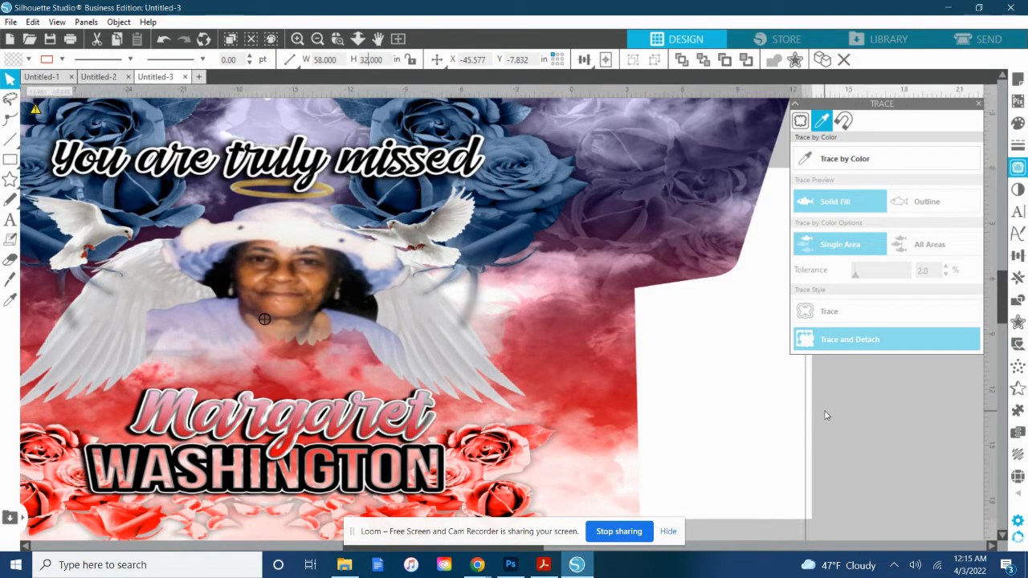
- Resize the shirt print to 52 in wide and 38 in high
key(i)
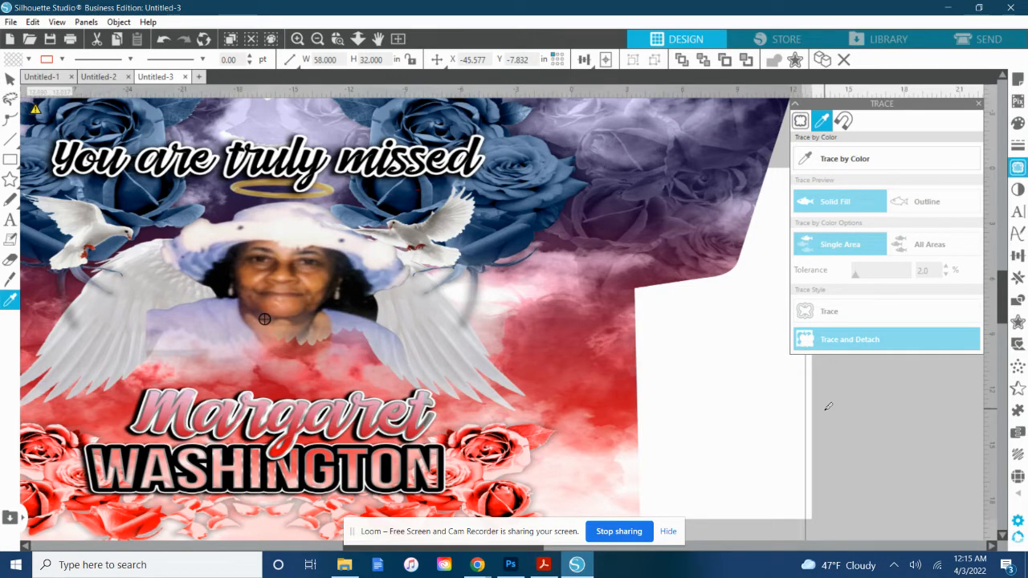
scroll(828, 406, up, 3)
scroll(828, 407, down, 4)
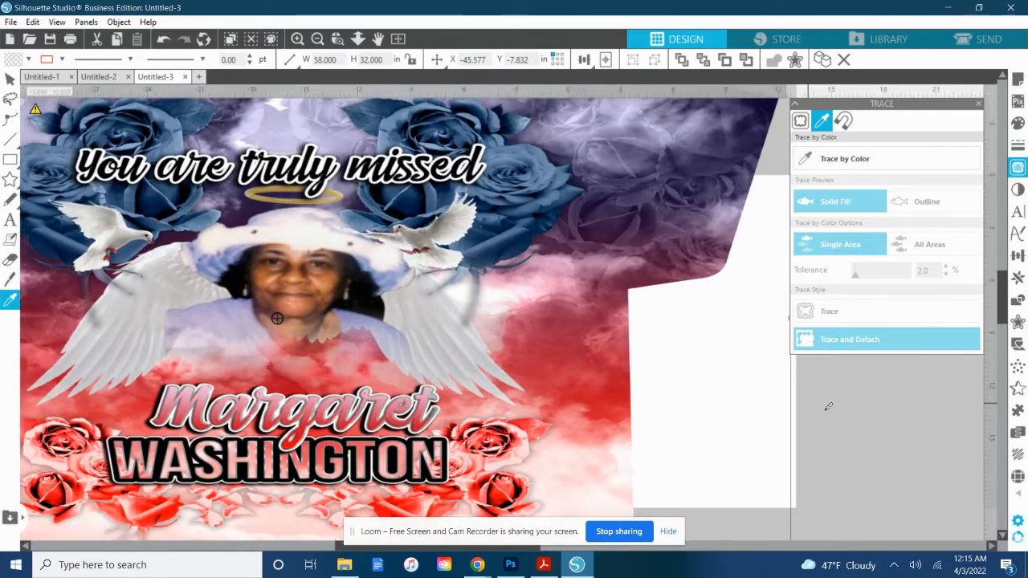
scroll(827, 406, down, 2)
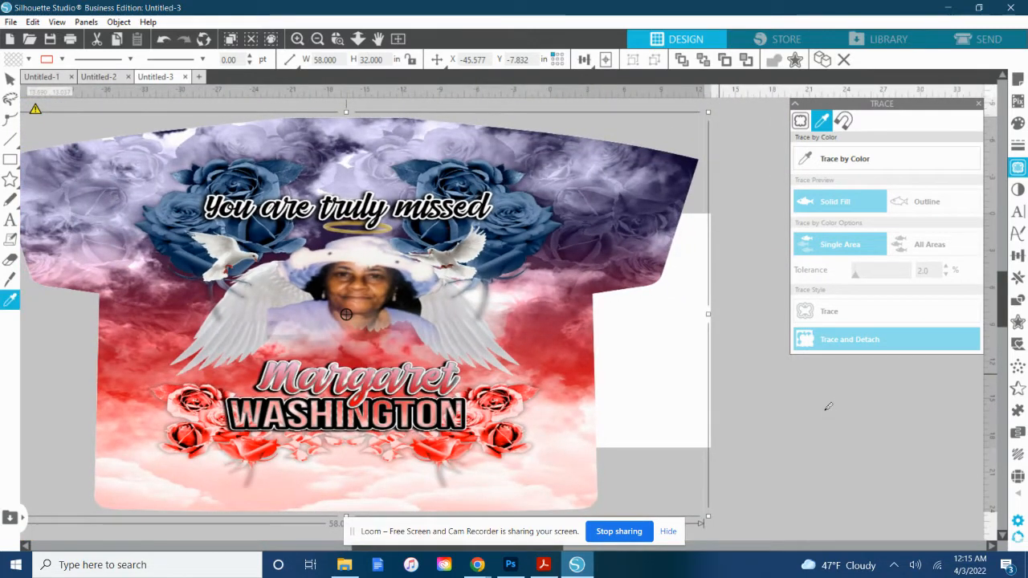
key(Escape)
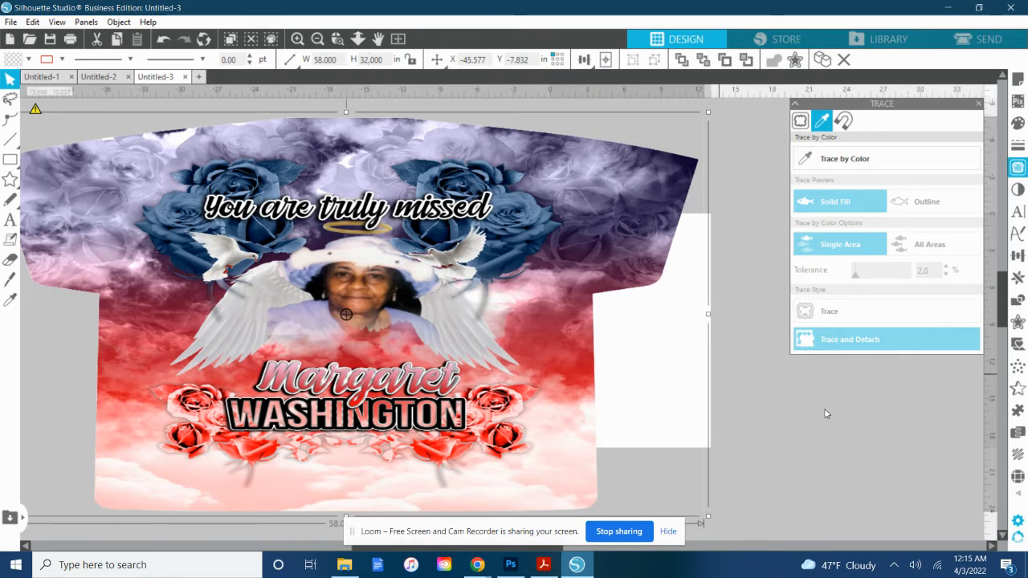
double_click(334, 61)
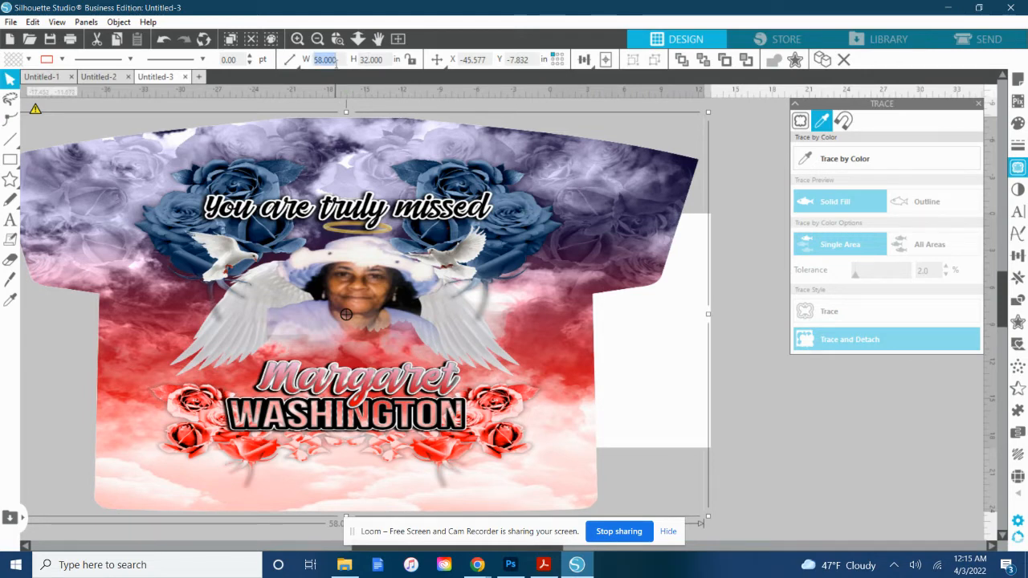
text(52)
key(Return)
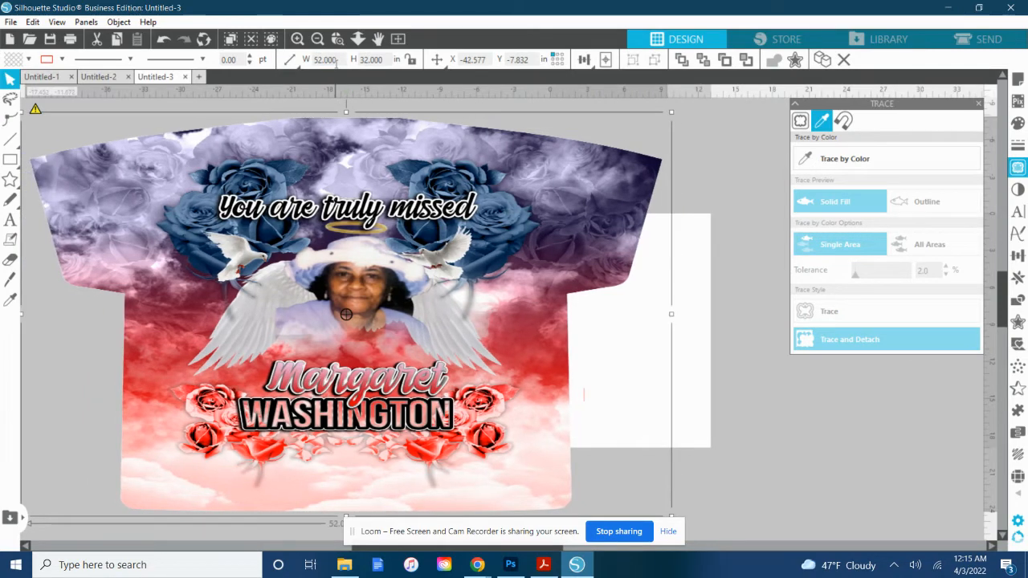
double_click(386, 59)
text(38)
key(Return)
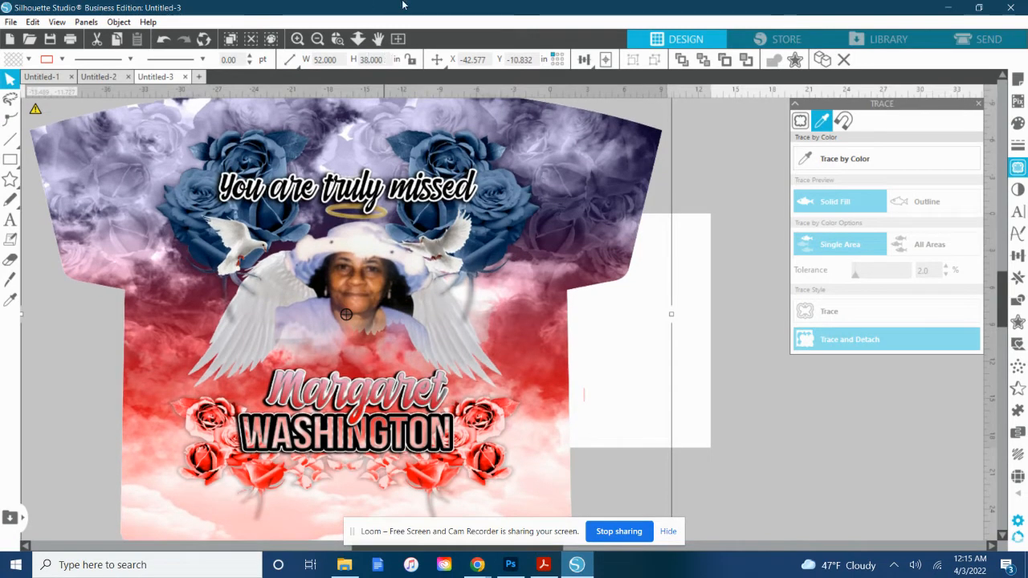
- Move the resized shirt print clear of the page so it sits entirely to the page's left
key(space)
key(i)
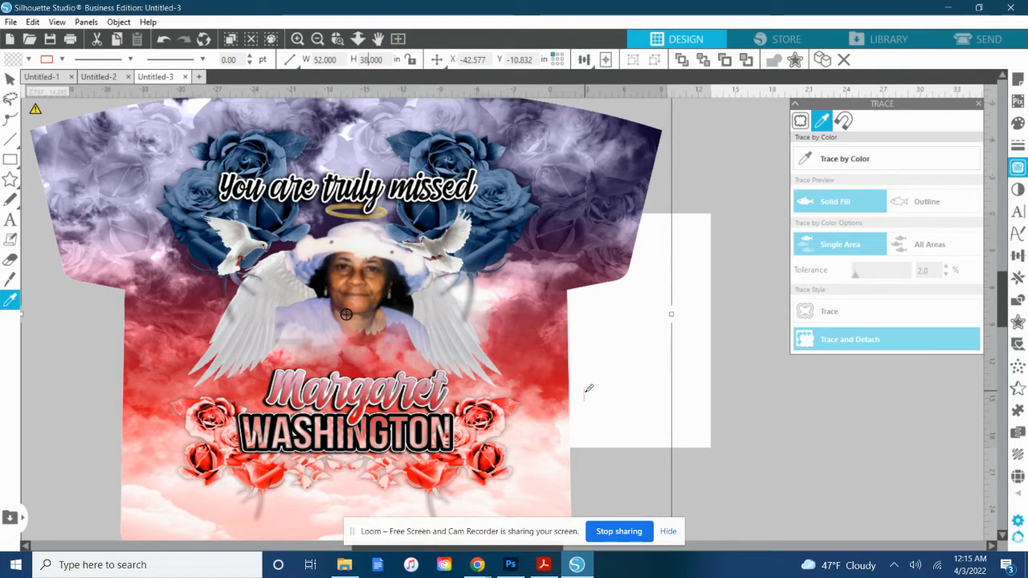
key(ctrl+minus)
key(v)
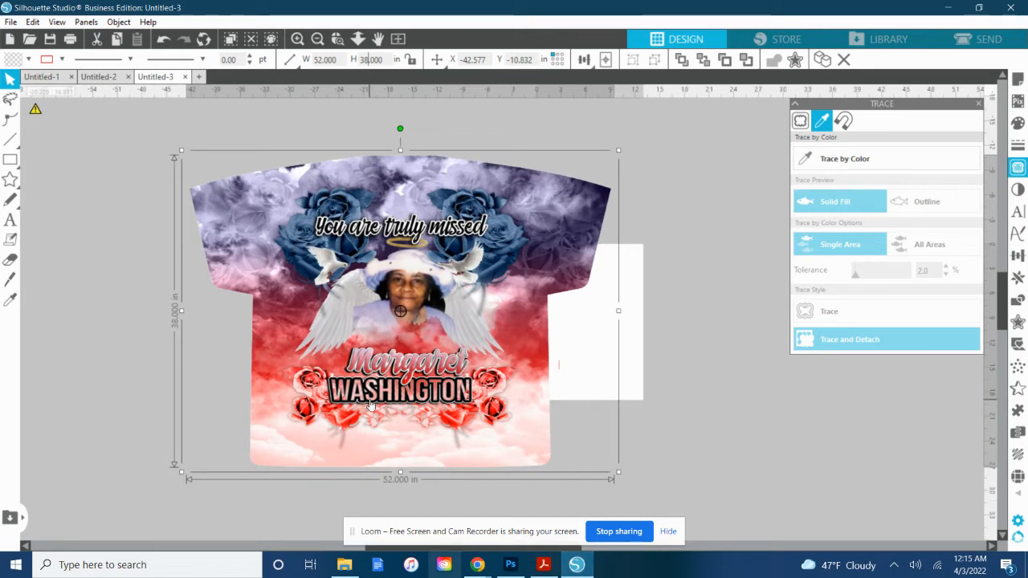
drag(325, 396, 199, 371)
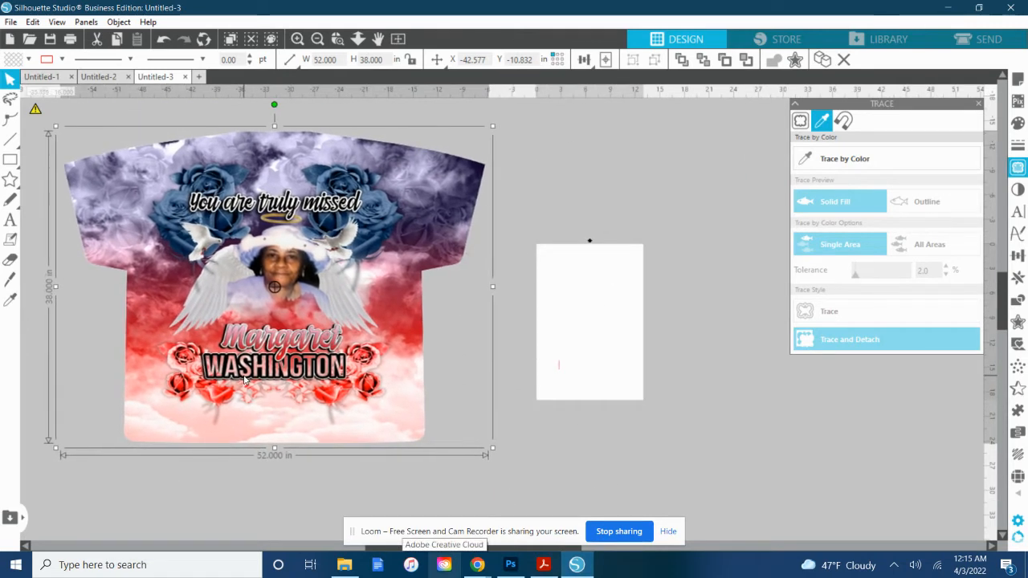
- Draw a rectangle about 12.05 in wide and 22.8 in high overlapping the page, right of the shirt print
mouse_move(13, 174)
click(29, 163)
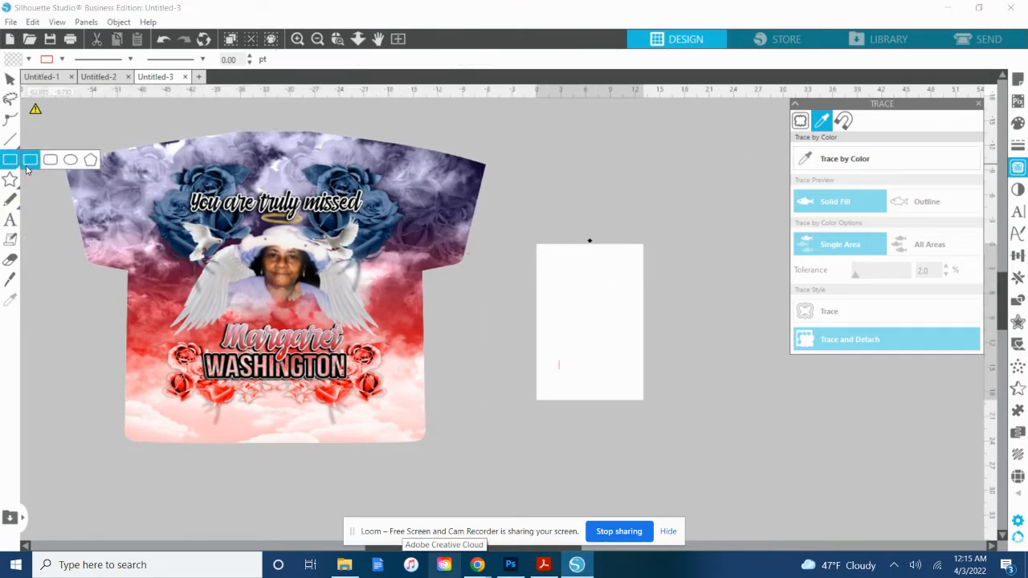
drag(567, 159, 665, 348)
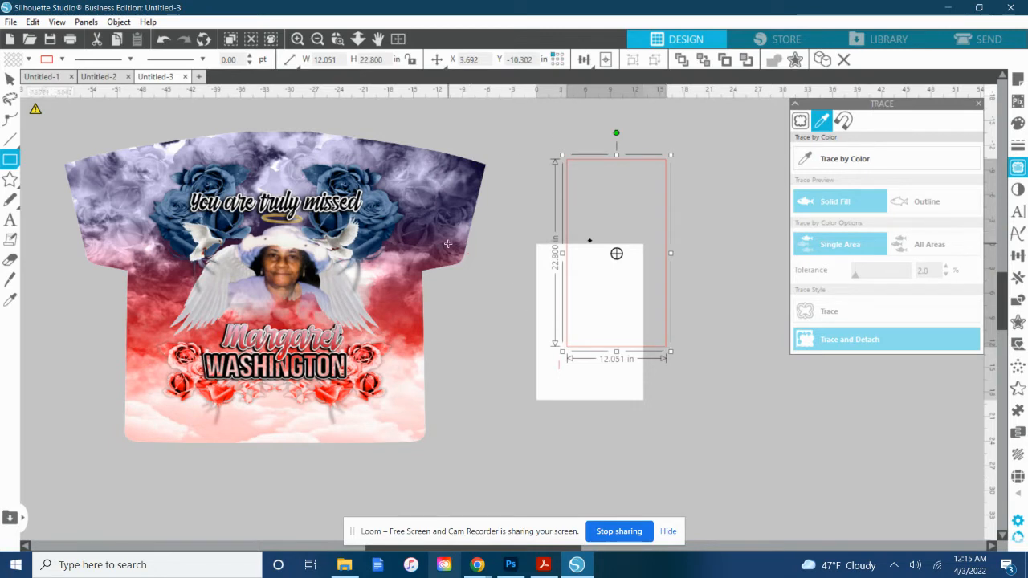
click(9, 78)
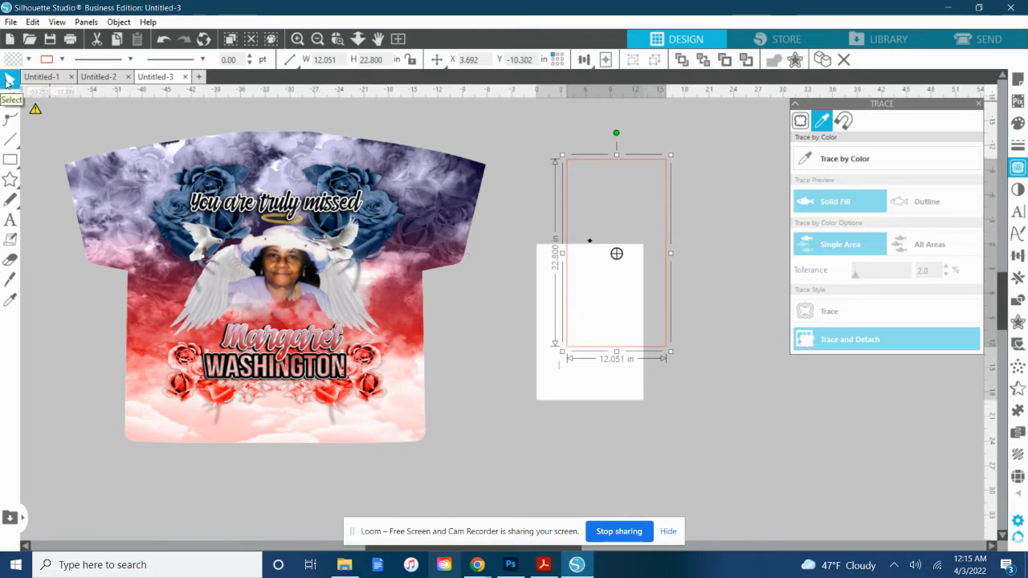
- Set the rectangle's width to 13 in and its height to 19 in
click(342, 60)
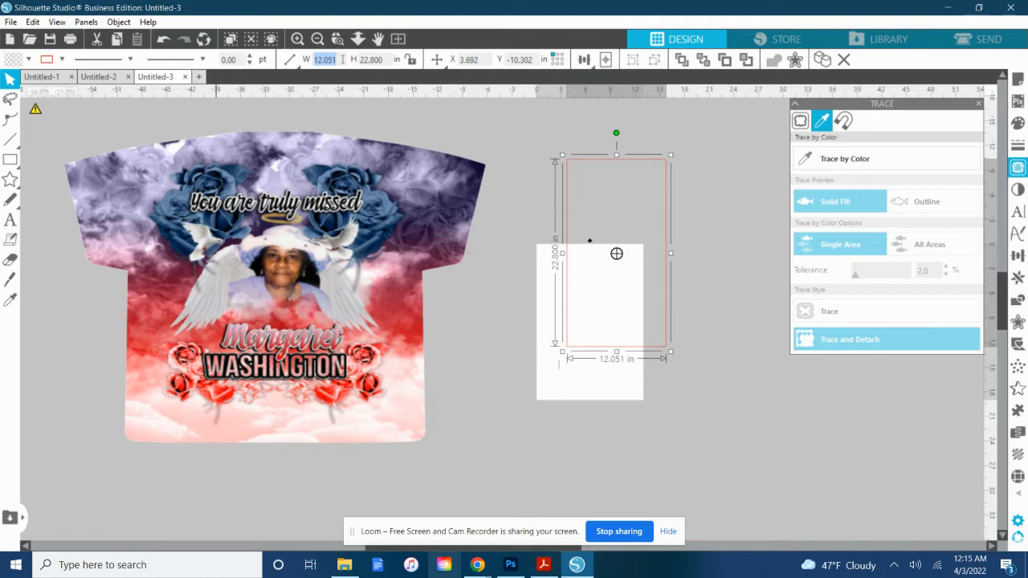
text(13)
key(Return)
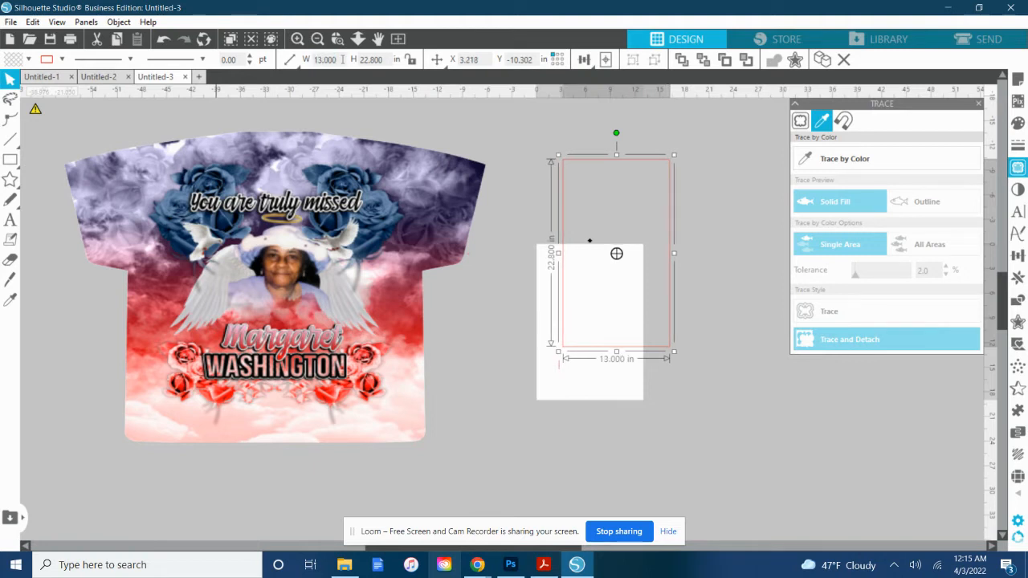
click(387, 61)
text(19)
key(Return)
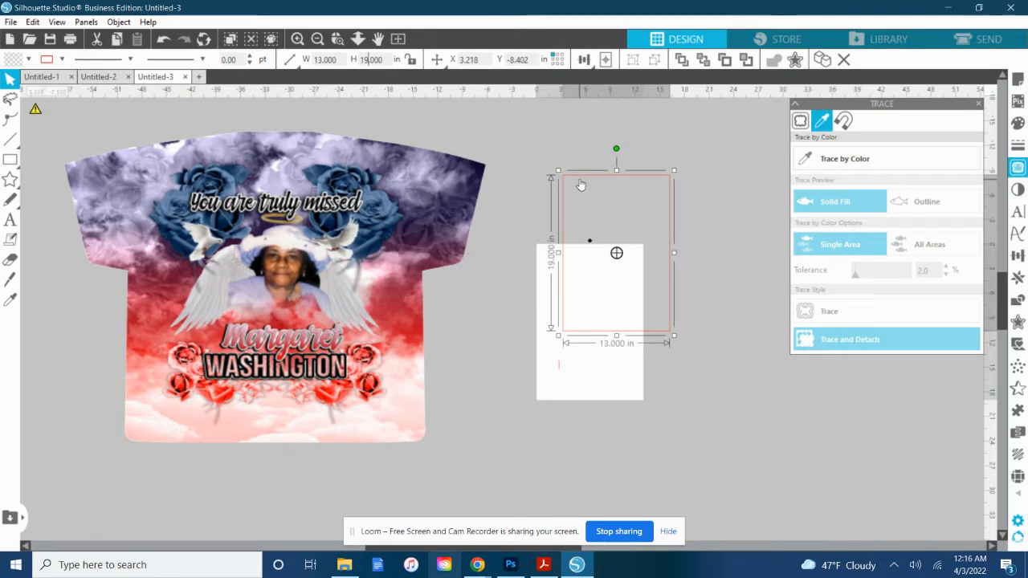
- Place the 13 × 19 in rectangle over the shirt print's upper-left corner and align both objects by their left and top edges
drag(578, 186, 77, 140)
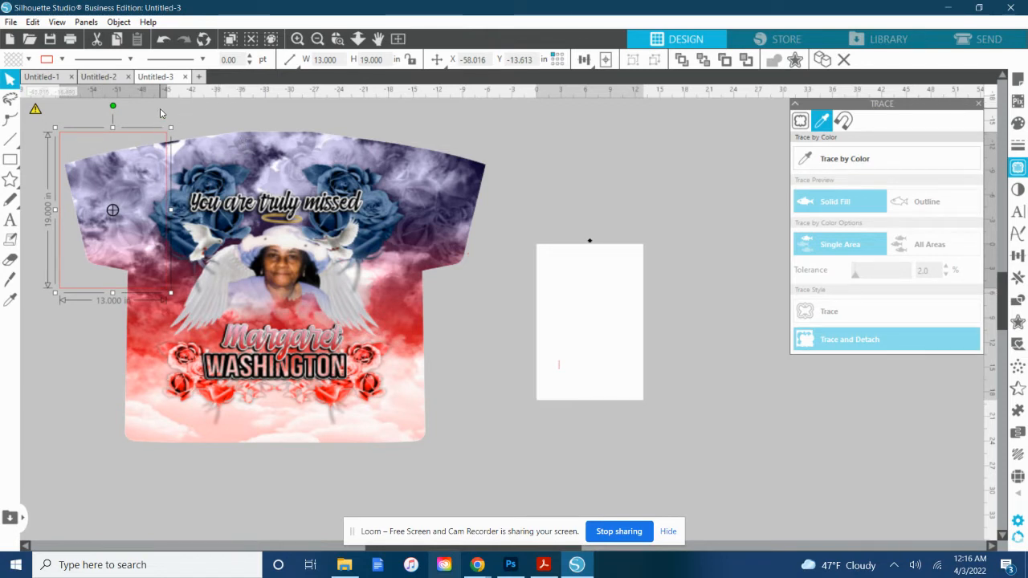
drag(160, 109, 218, 196)
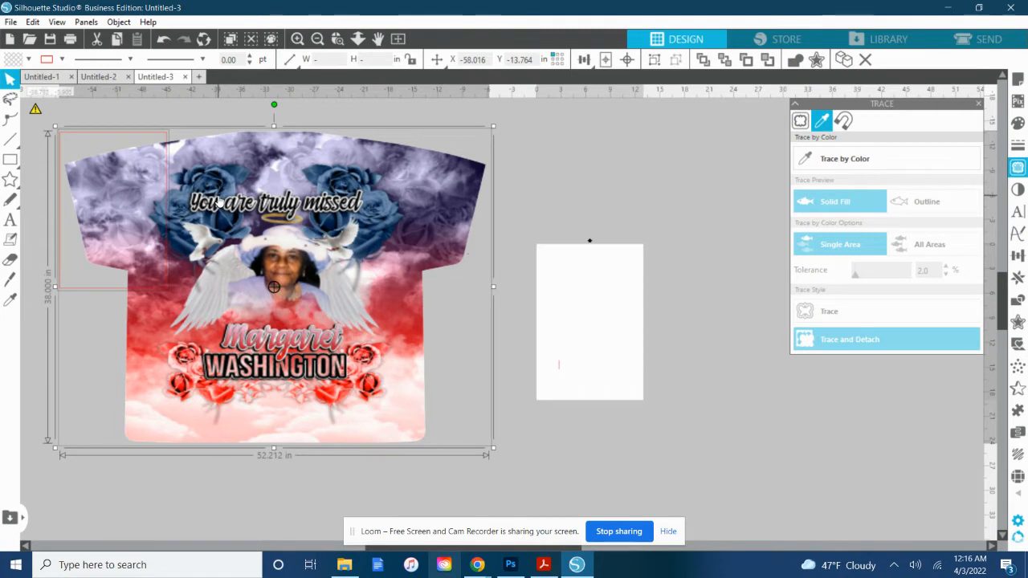
mouse_move(584, 61)
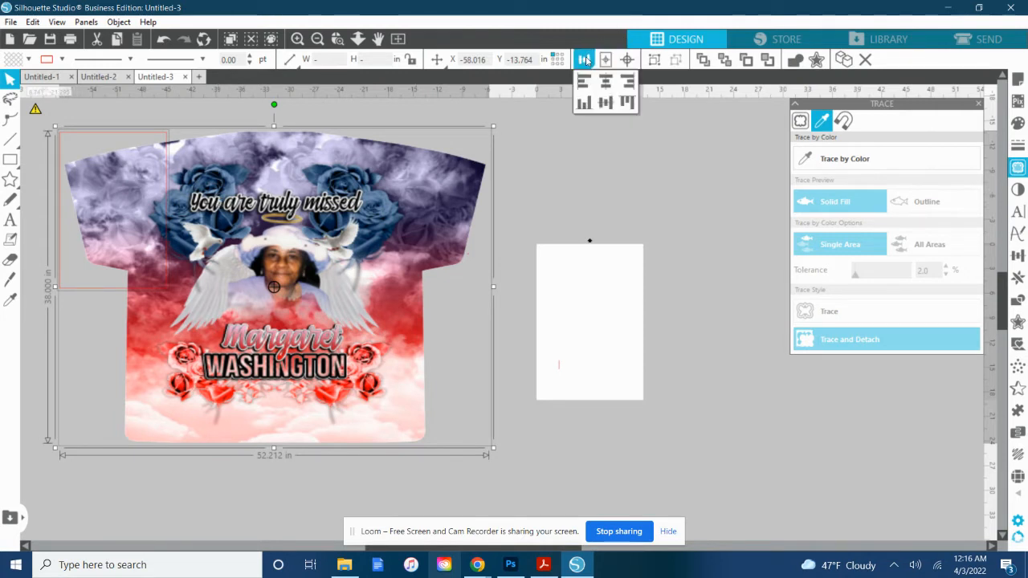
click(584, 82)
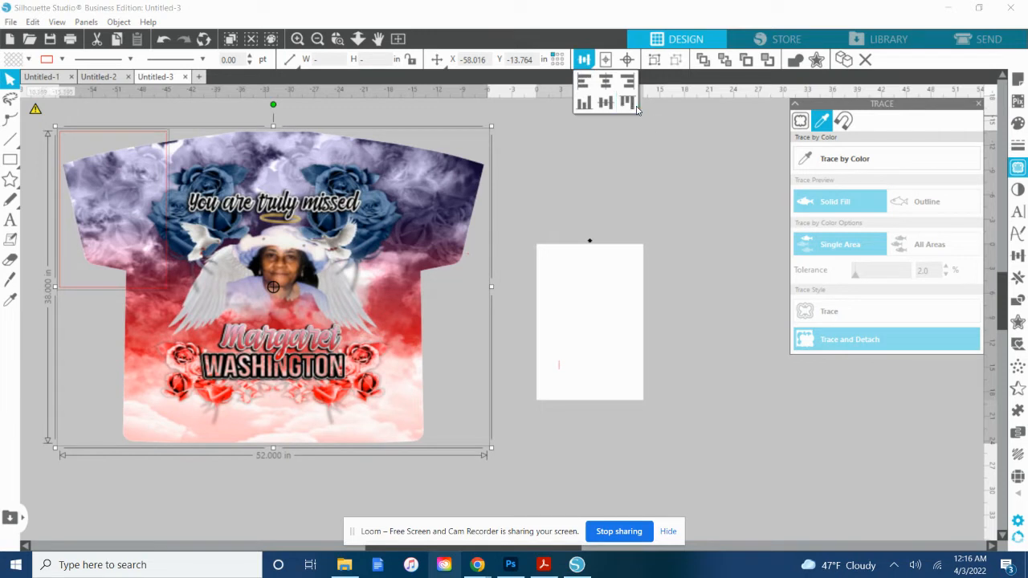
click(550, 223)
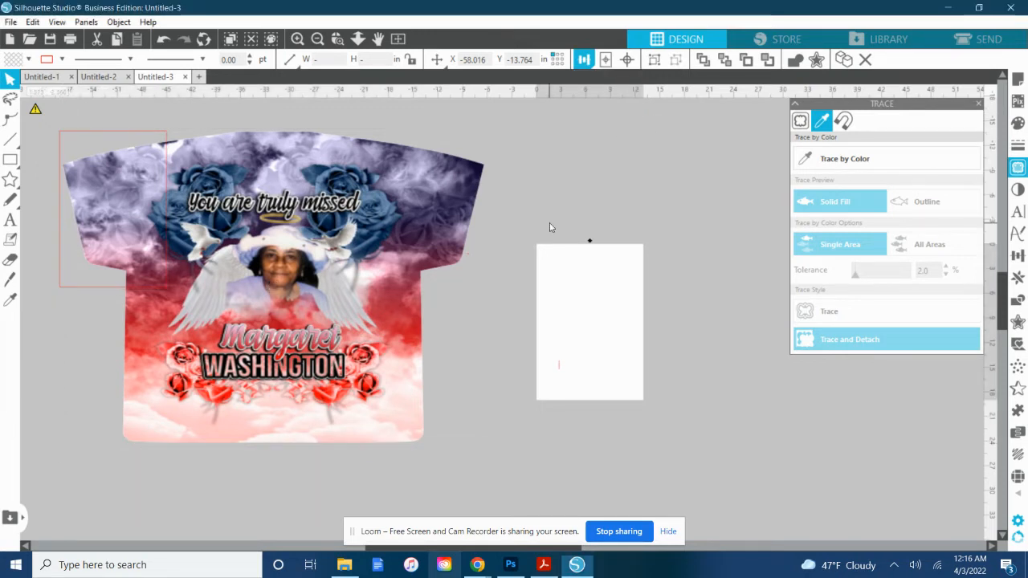
- Duplicate the rectangle three times to the right, forming an upper row of four across the shirt print
click(111, 134)
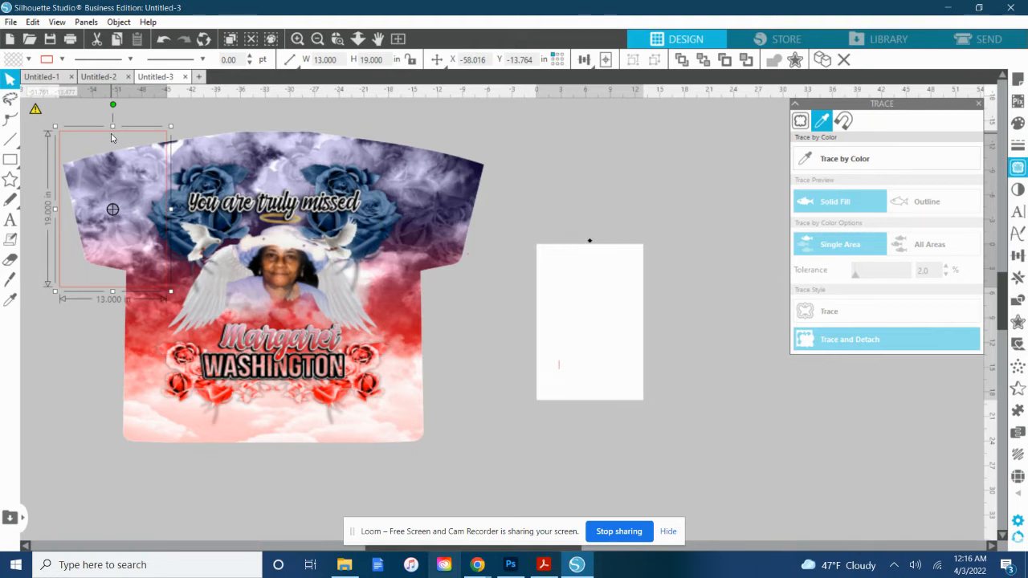
key(i)
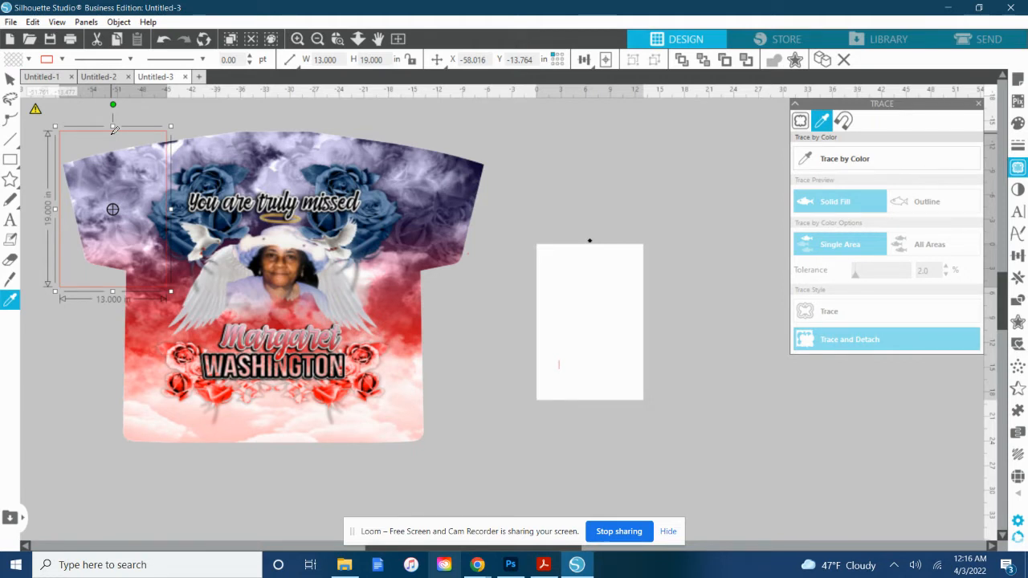
key(ctrl+Right)
key(ctrl+Right)
key(ctrl+Right)
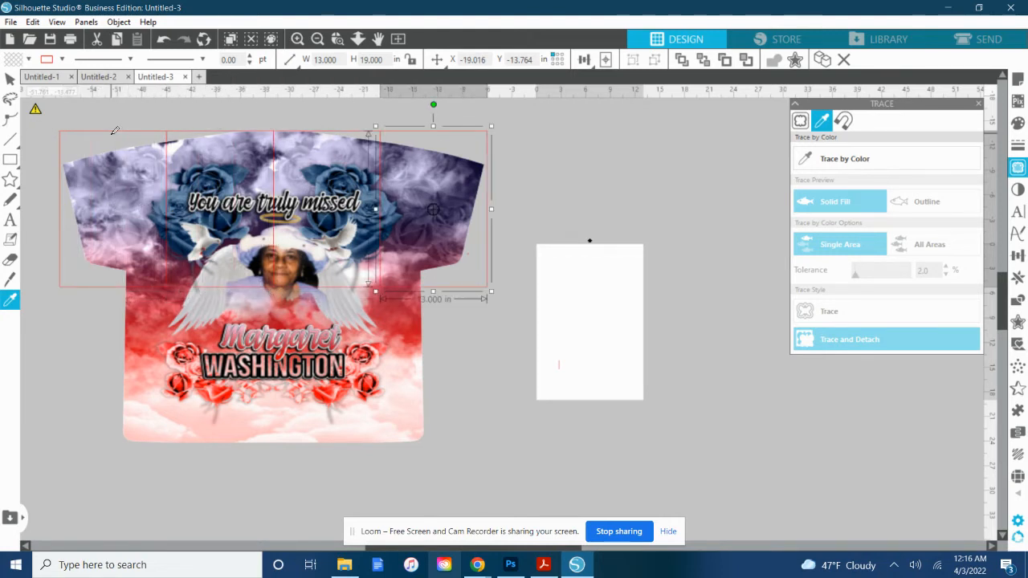
- Duplicate the upper-right rectangle below itself and repeat the copies leftward, completing a lower row of four over the shirt print
key(ctrl+Down)
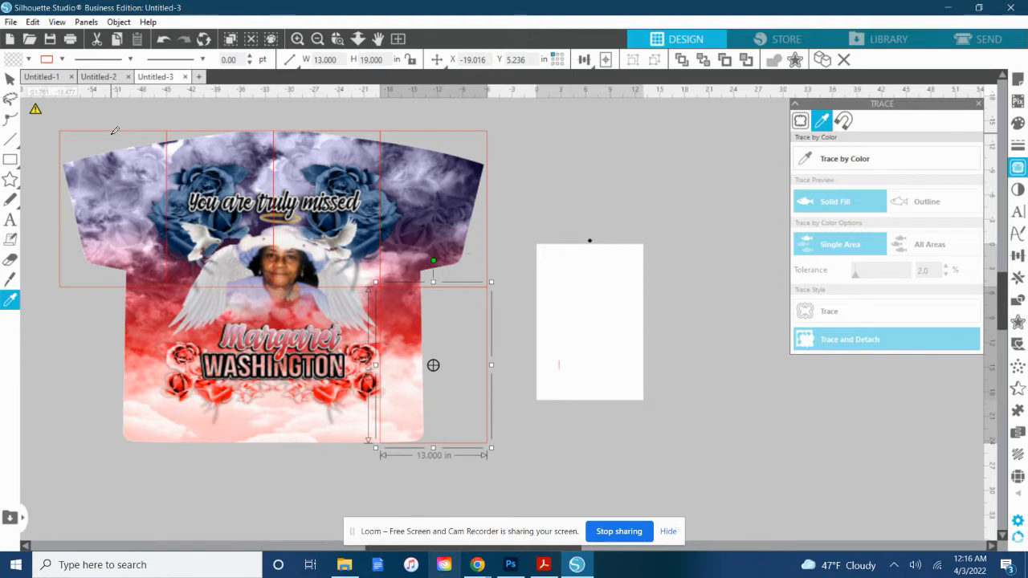
key(ctrl+Left)
key(ctrl+Left)
key(ctrl+Left)
key(ctrl+Left)
key(v)
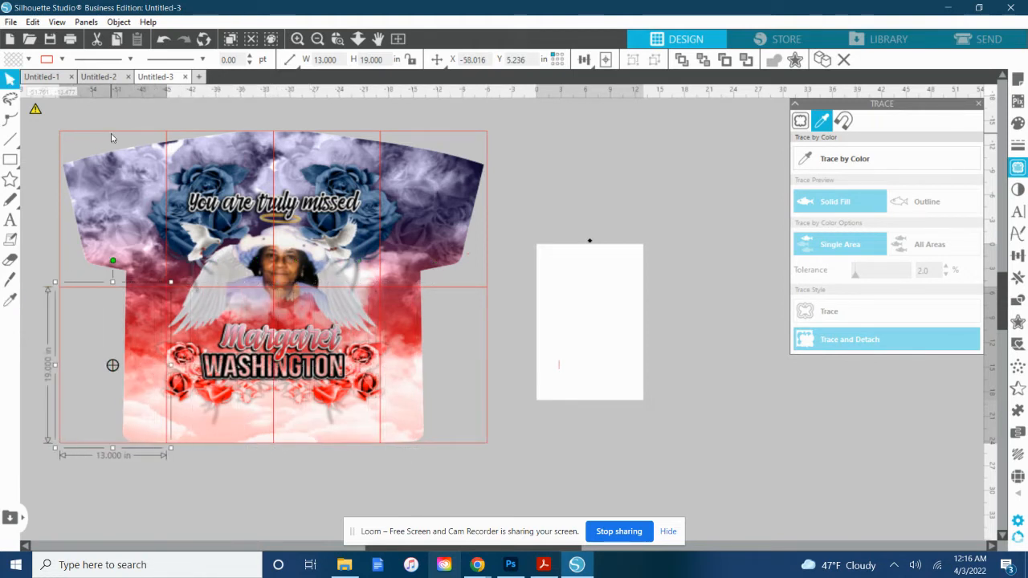
click(547, 193)
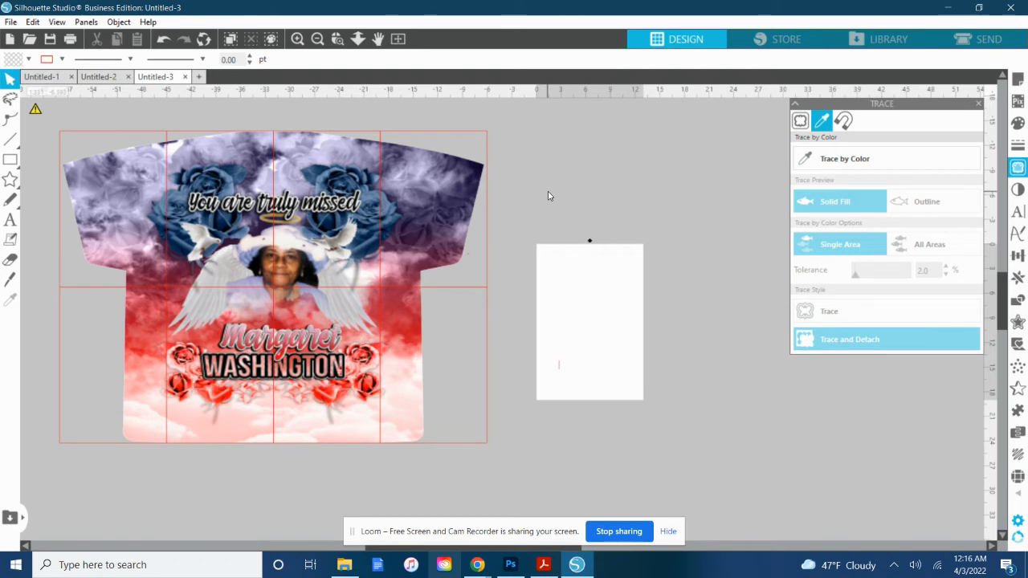
- Select the shirt print with all eight rectangles and move them together to the far upper left of the page
key(ctrl+minus)
key(ctrl+minus)
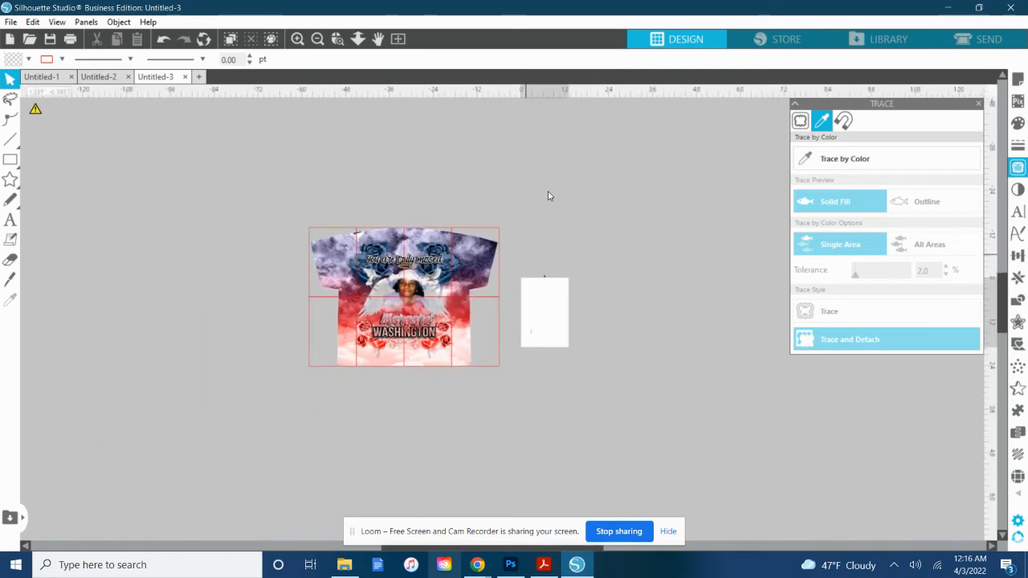
drag(291, 217, 510, 374)
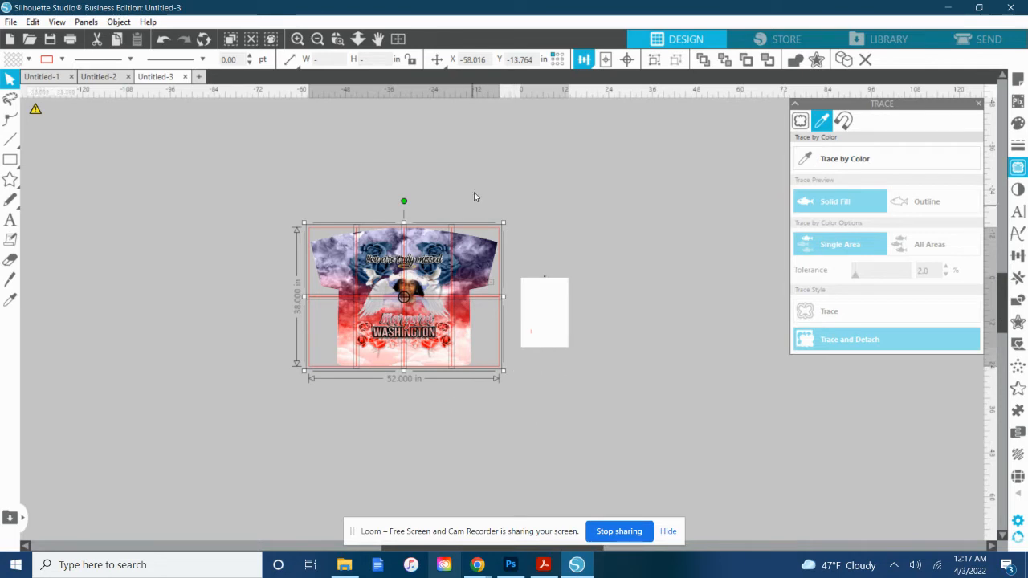
right_click(424, 269)
click(191, 240)
click(191, 240)
drag(271, 161, 516, 394)
drag(414, 323, 162, 218)
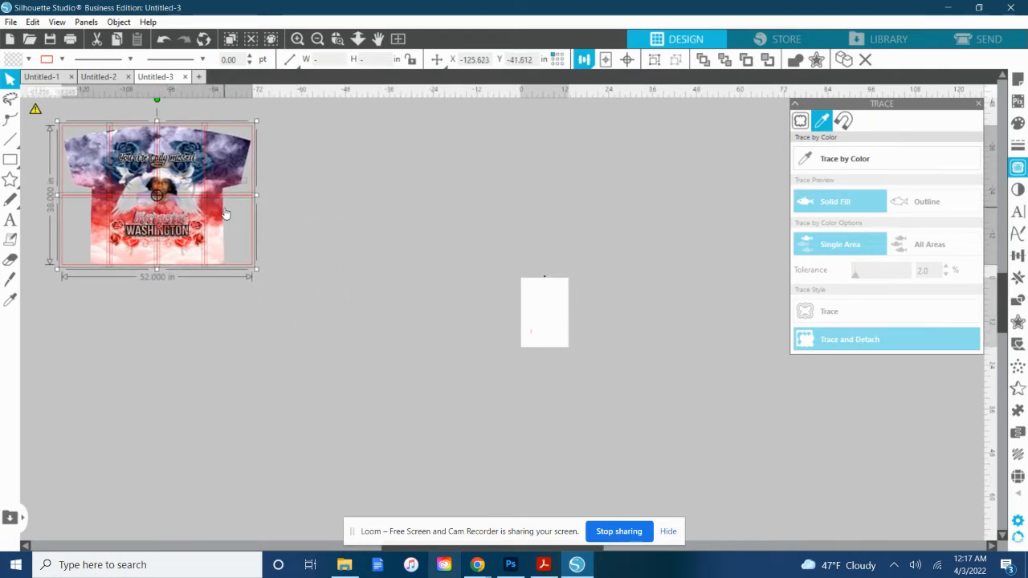
- Duplicate the shirt print and its rectangle grid into eight adjoining copies arranged in two rows of four
key(i)
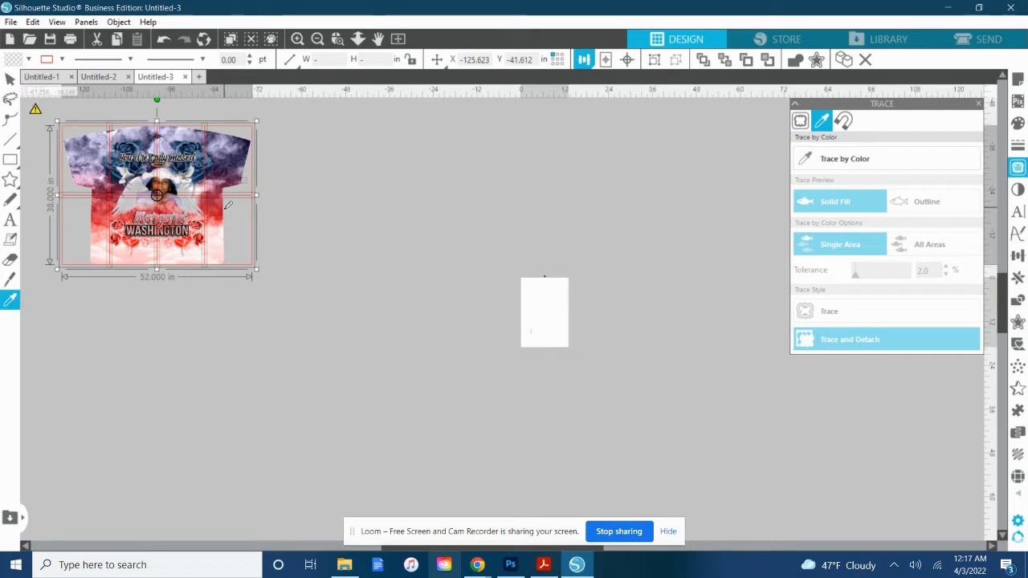
key(ctrl+d)
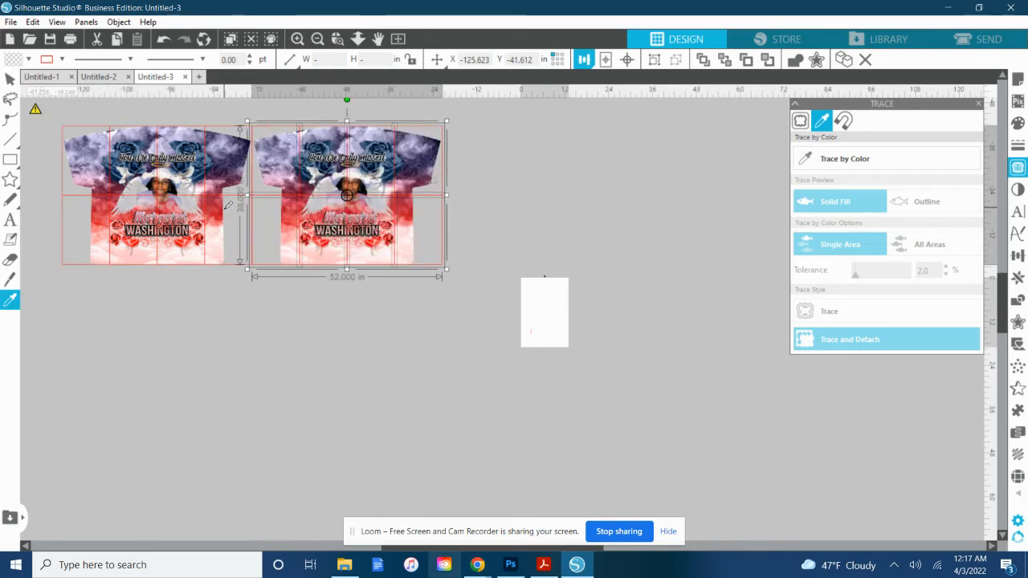
key(ctrl+d)
key(ctrl+d)
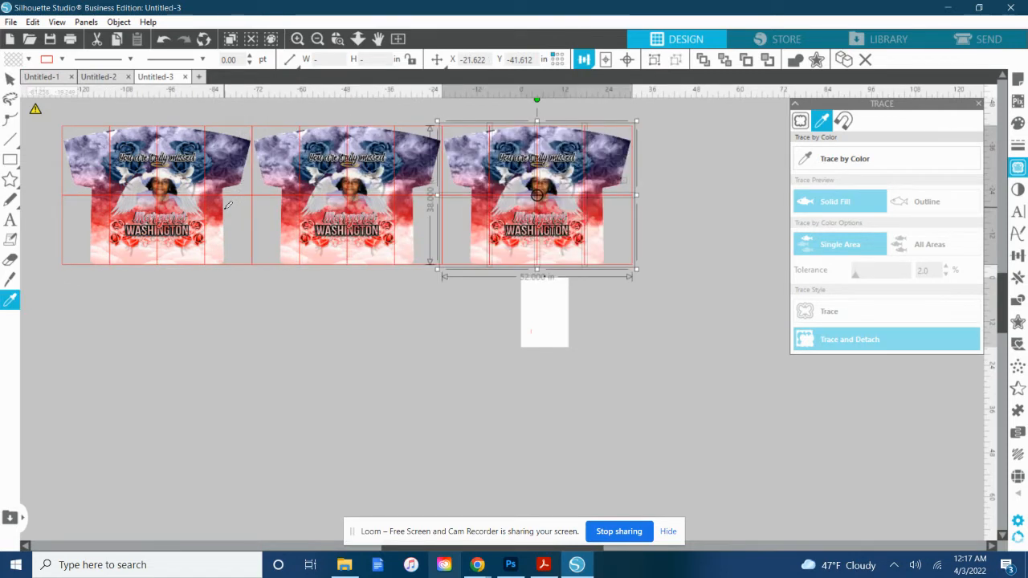
key(ctrl+d)
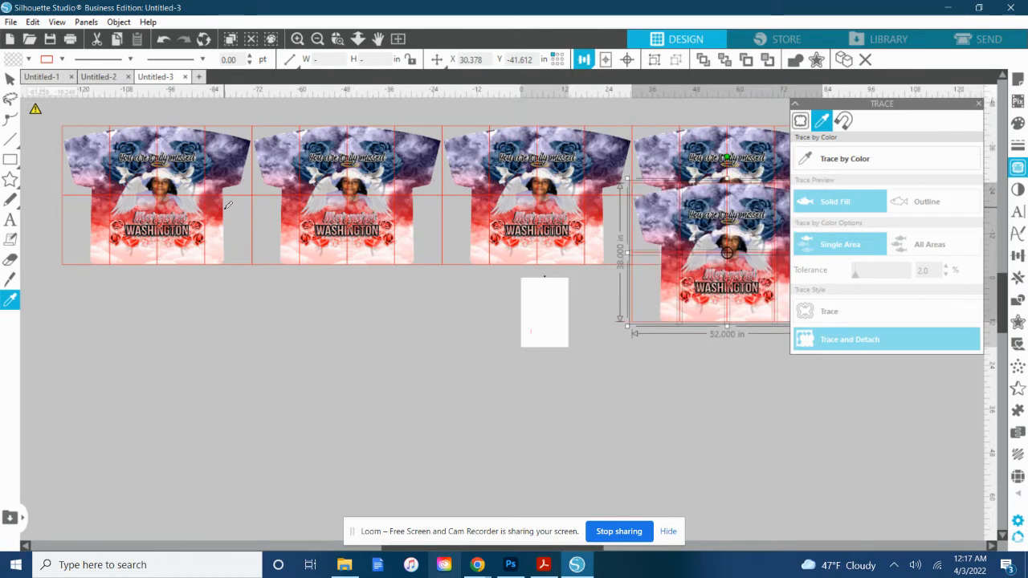
key(ctrl+d)
key(ctrl+d)
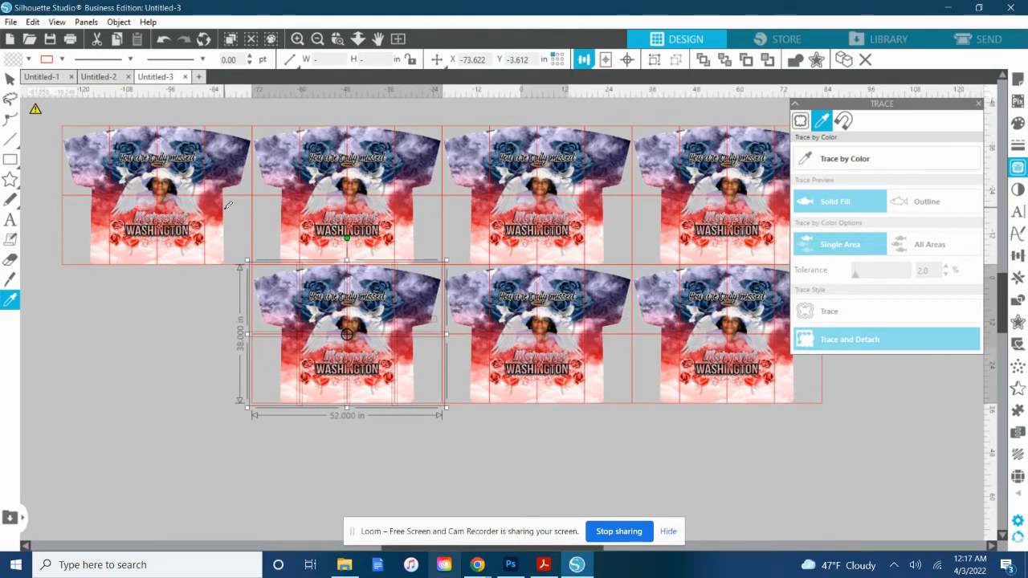
key(ctrl+d)
key(v)
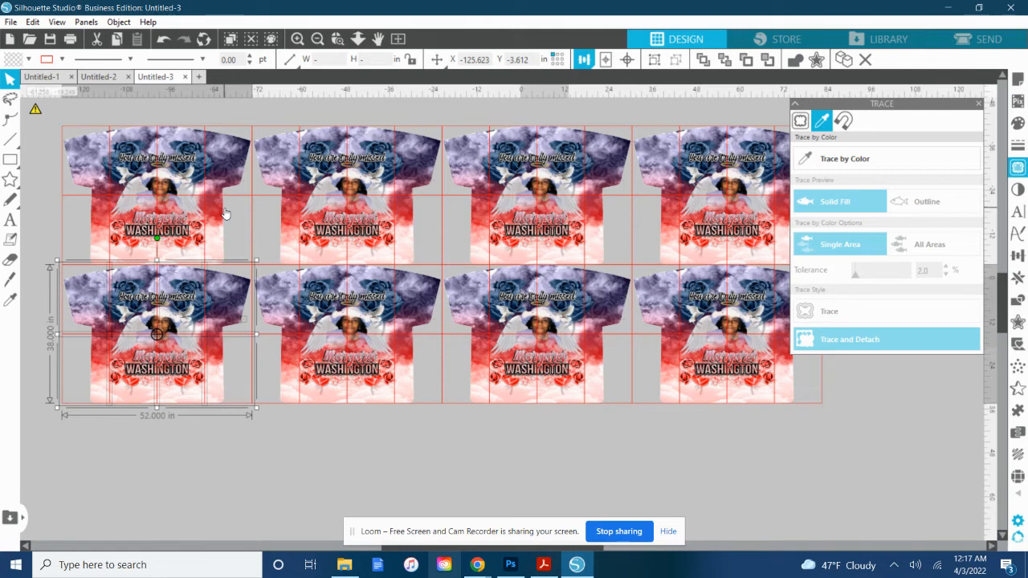
- Crop the first shirt copy in the upper row to the first upper rectangle of its grid
click(93, 112)
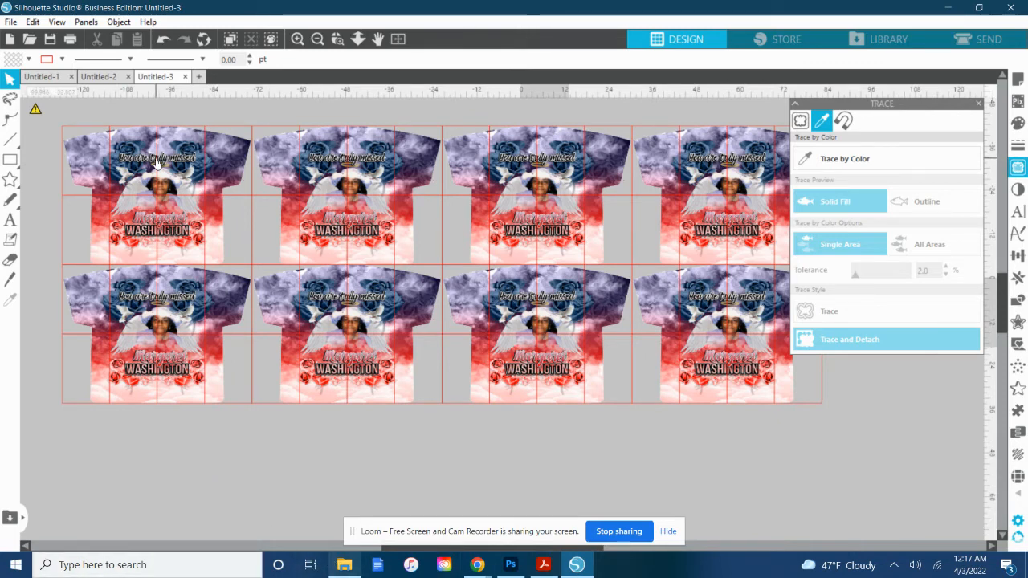
click(129, 145)
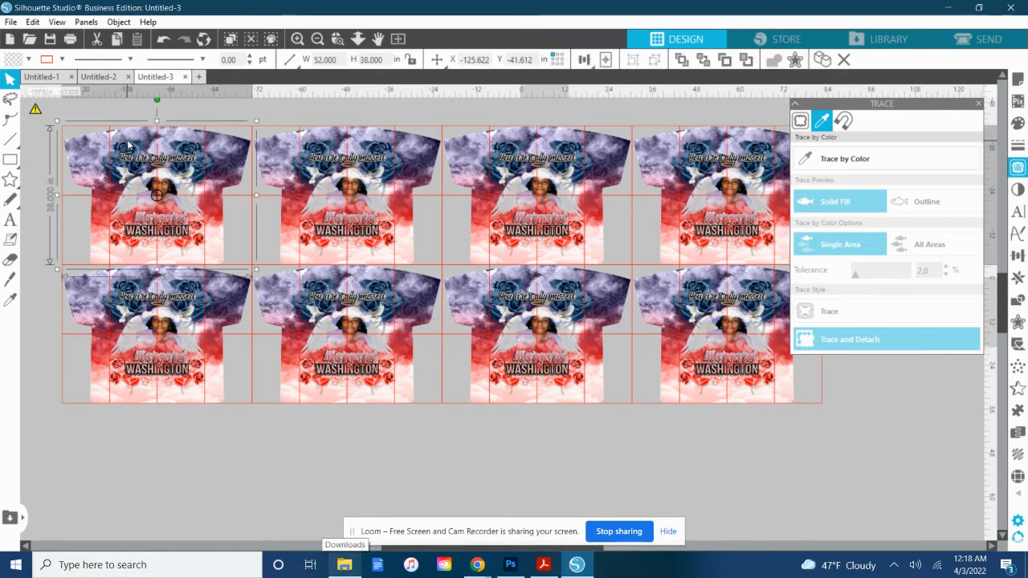
shift+click(82, 132)
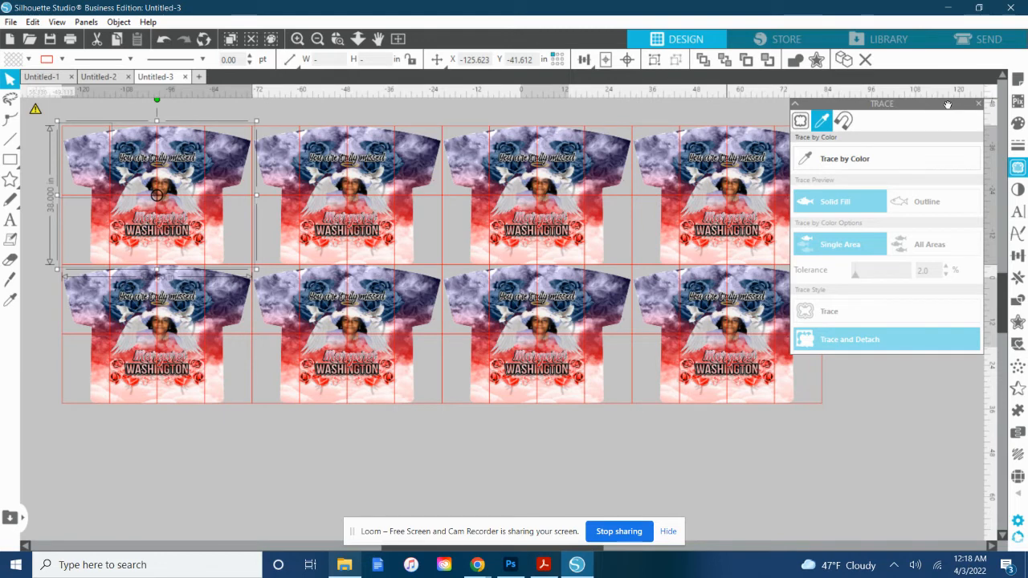
click(1016, 302)
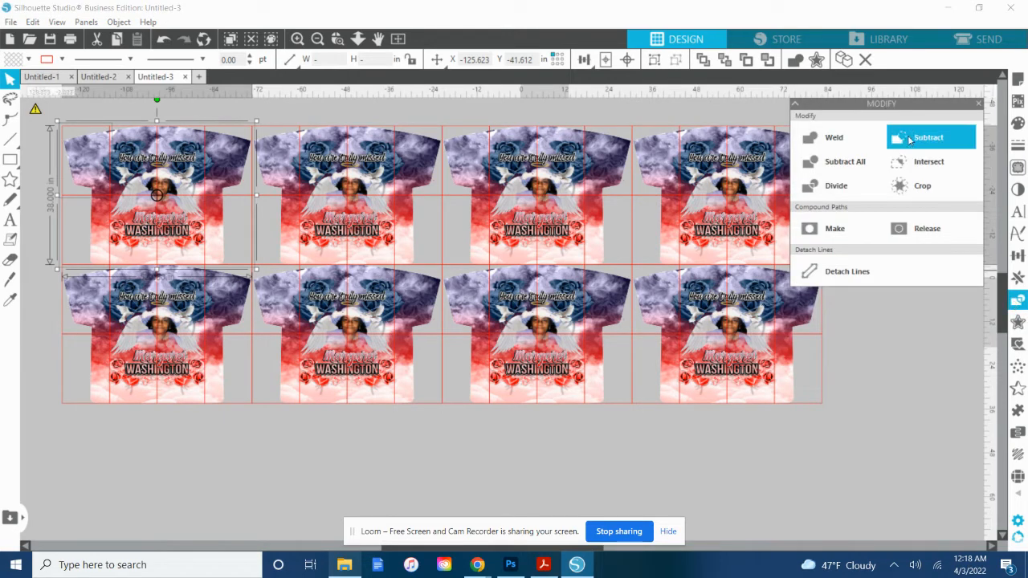
click(929, 189)
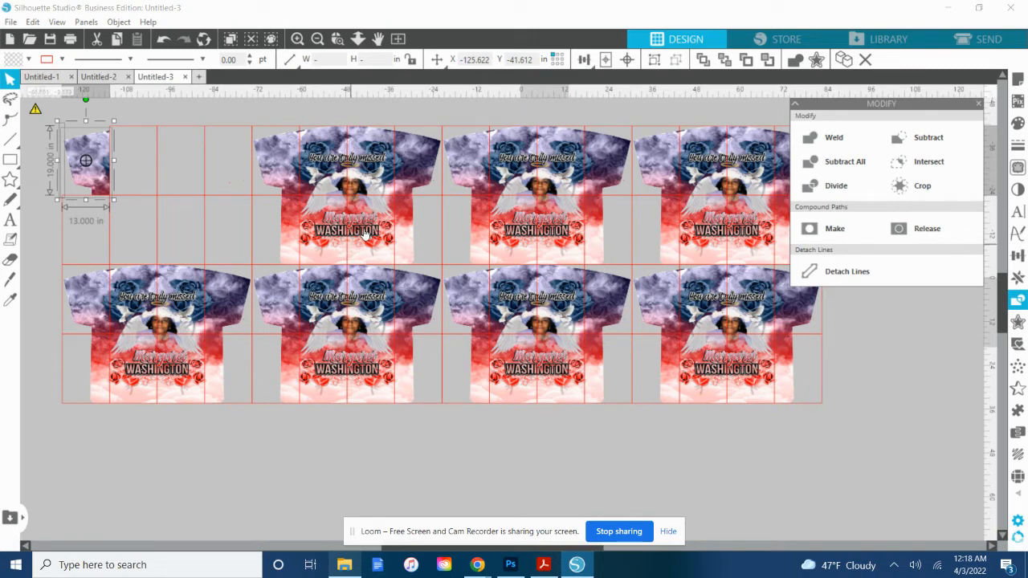
- Crop the second shirt copy in the upper row to the second upper rectangle of its grid
click(326, 180)
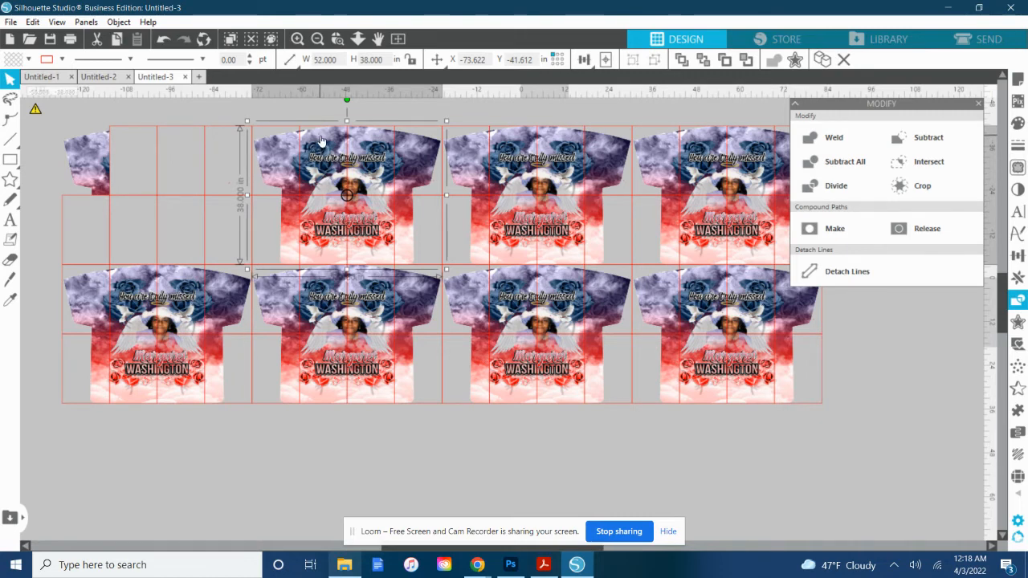
shift+click(328, 131)
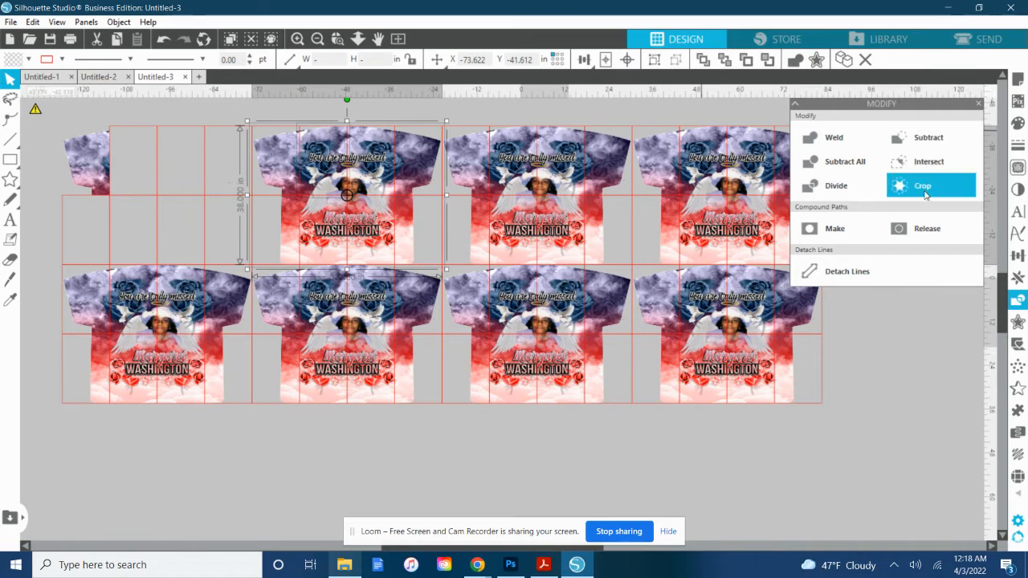
click(924, 190)
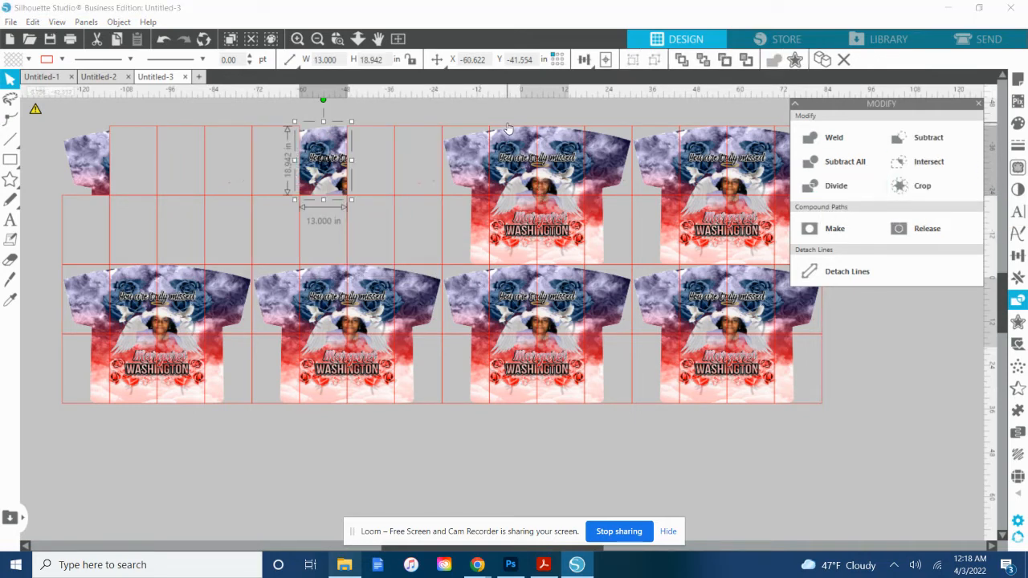
- Dismiss the Filter Keys prompt and crop the third shirt copy in the upper row to its third upper rectangle
click(553, 163)
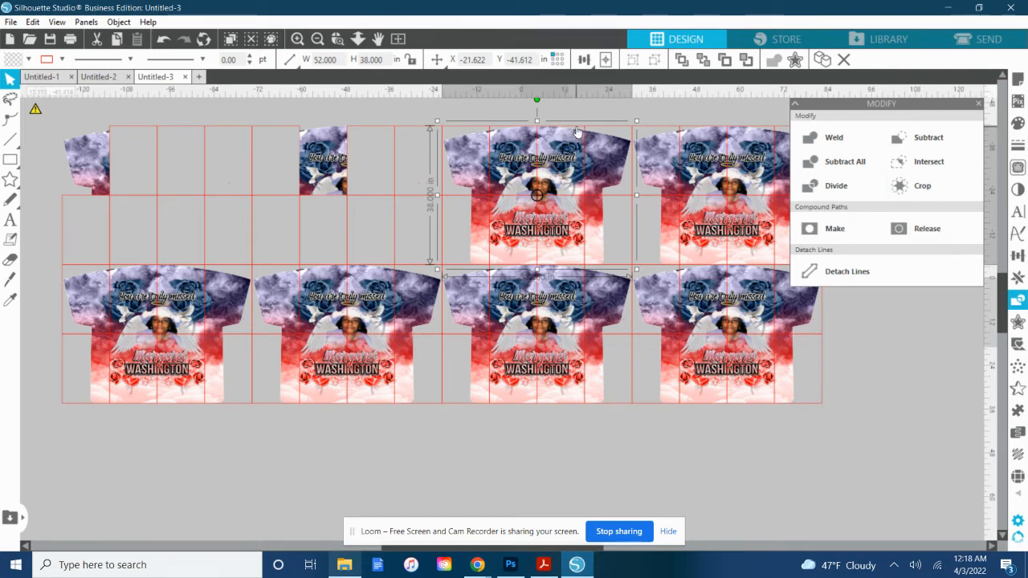
shift+click(575, 130)
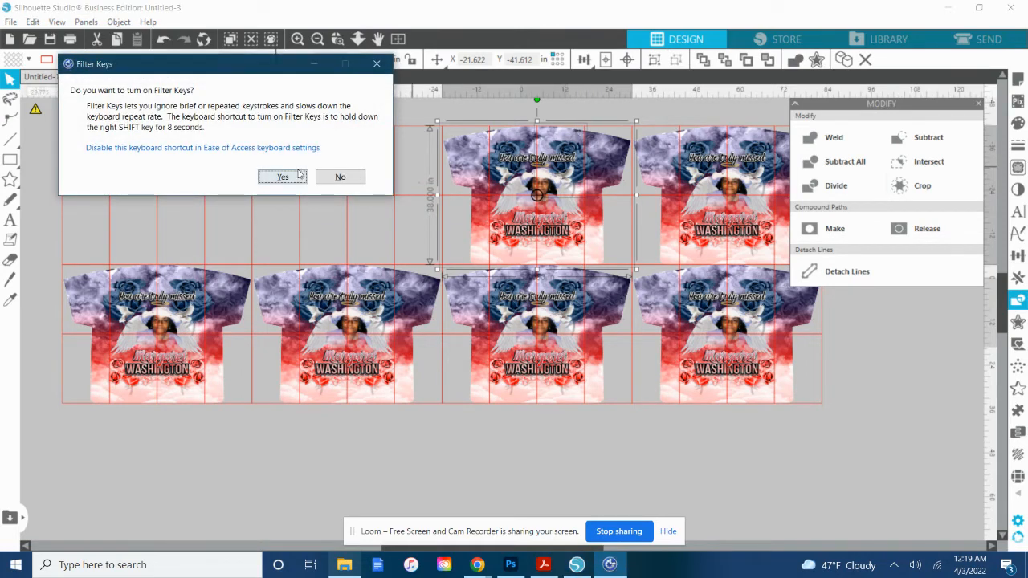
click(376, 63)
click(905, 190)
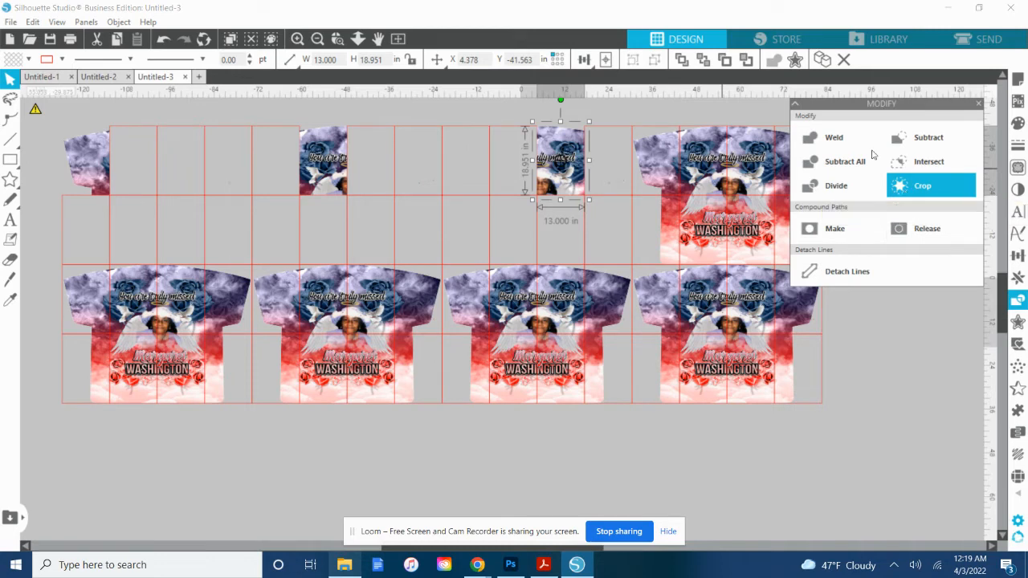
- Crop the fourth shirt copy in the upper row to the fourth upper rectangle of its grid
click(796, 105)
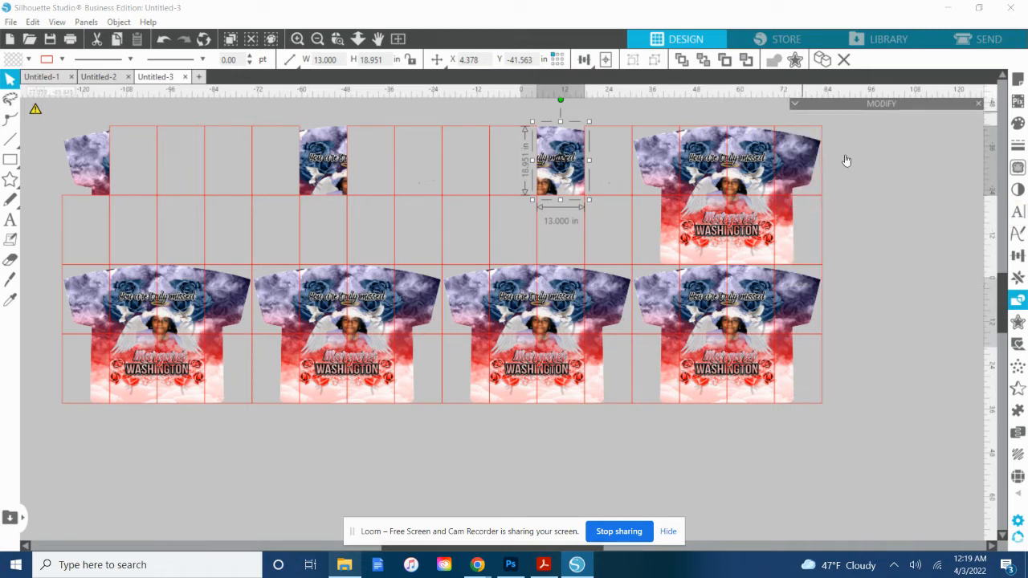
click(755, 167)
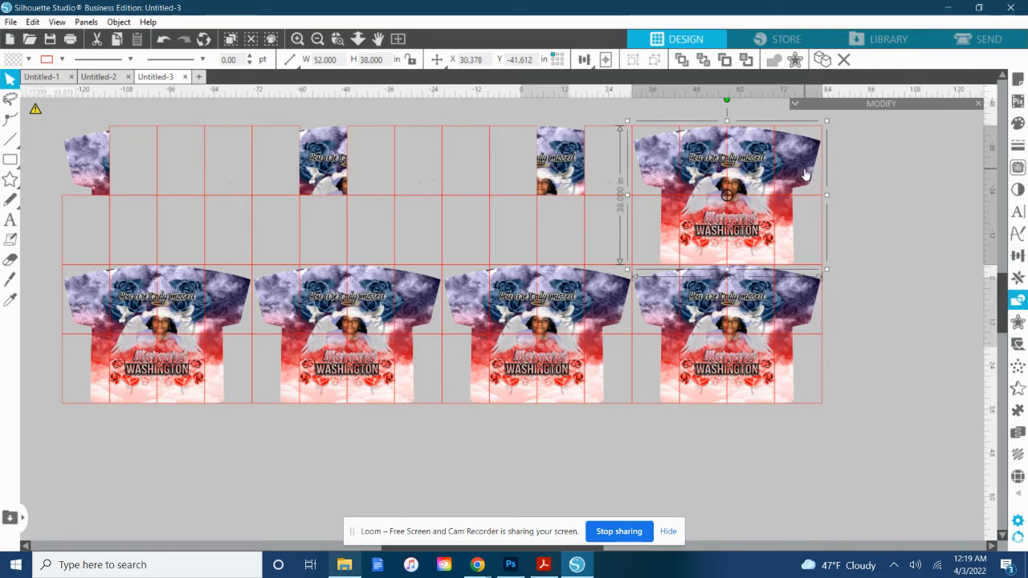
click(812, 129)
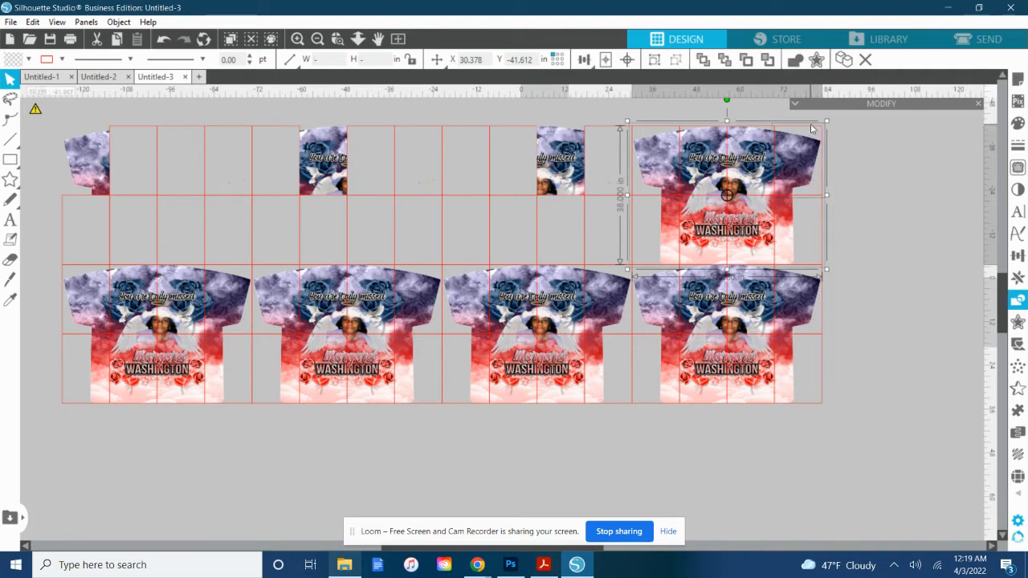
click(795, 103)
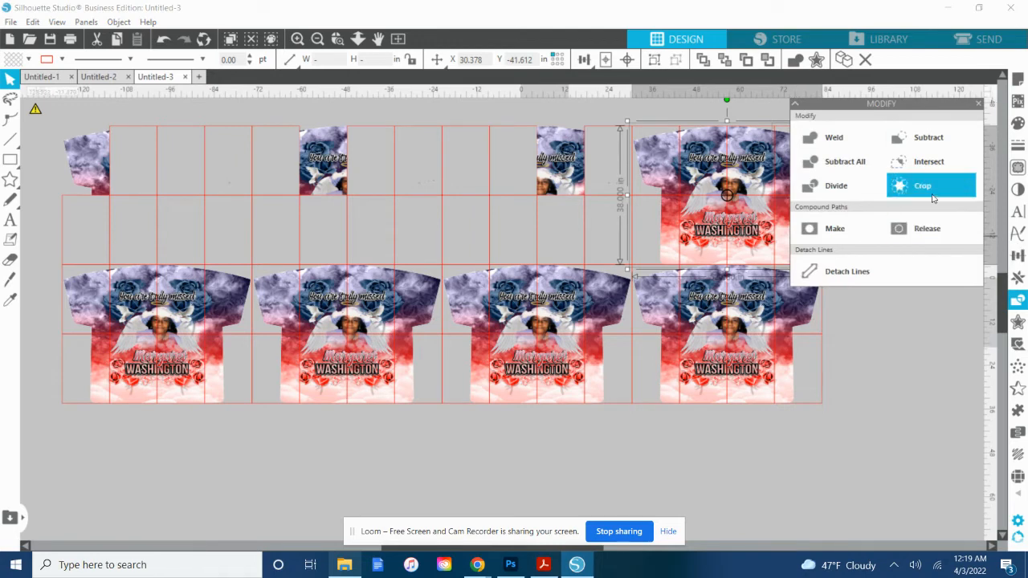
click(932, 197)
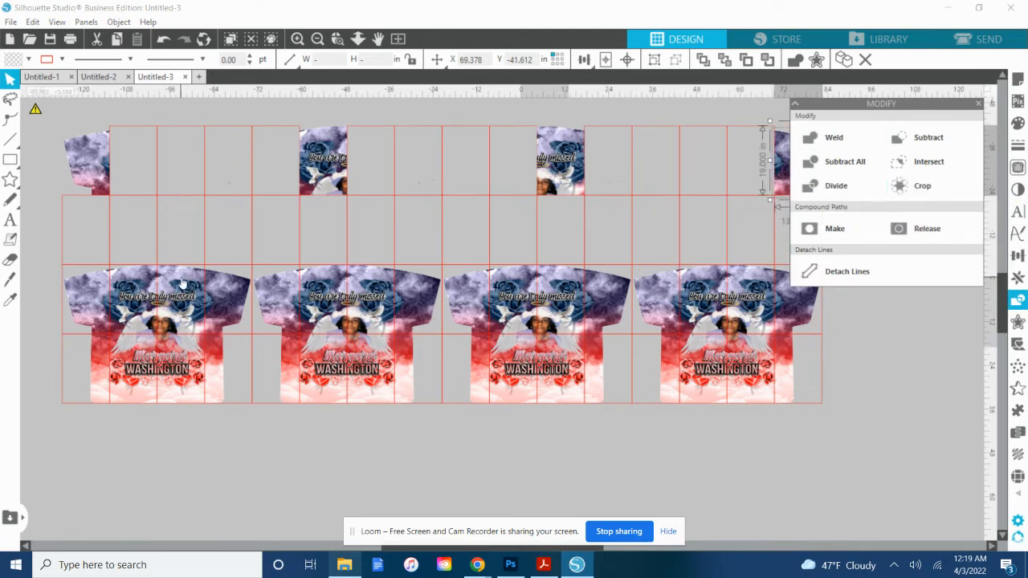
- Crop the first shirt copy in the lower row to the first lower rectangle of its grid
click(143, 374)
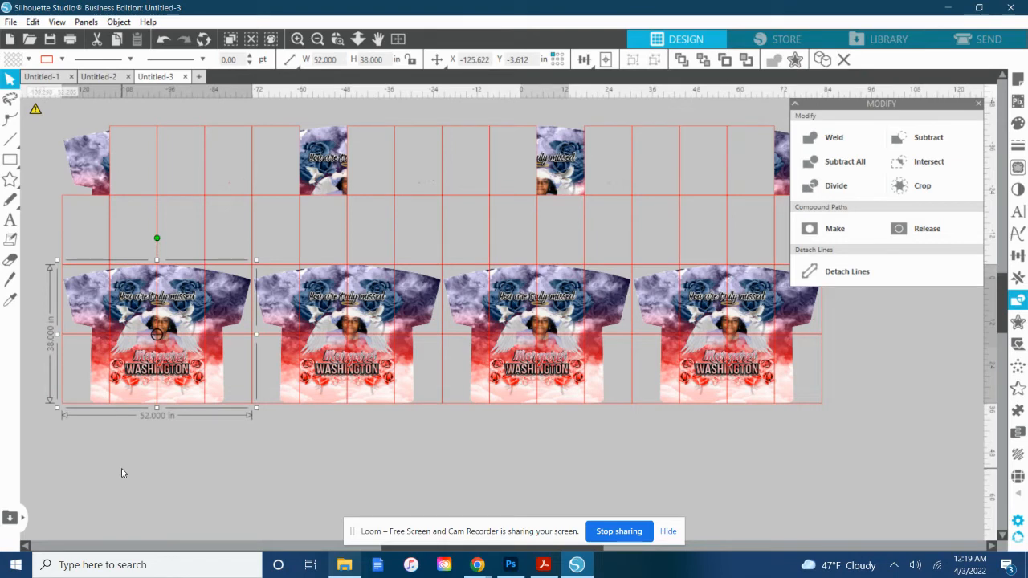
shift+click(74, 403)
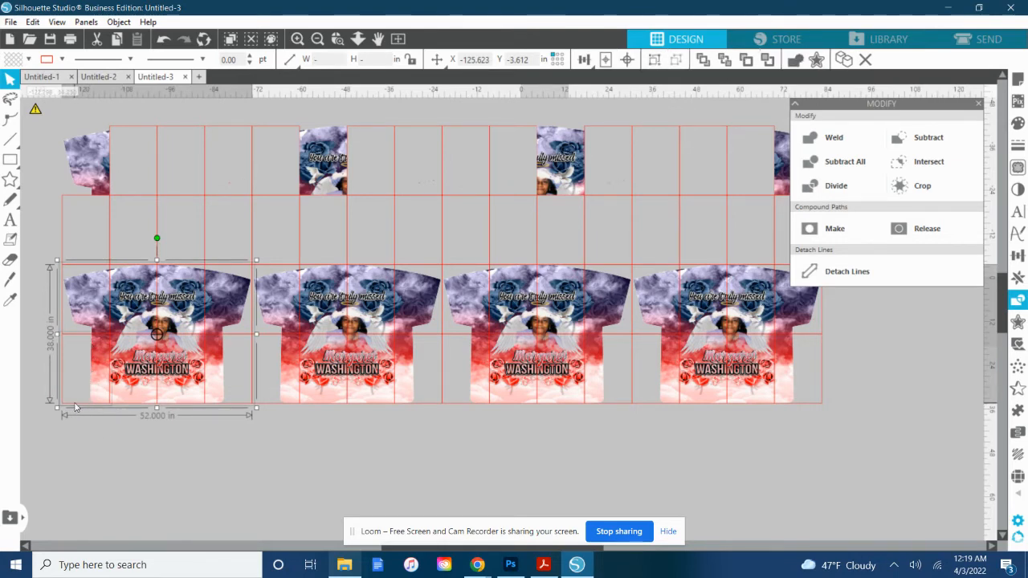
click(938, 198)
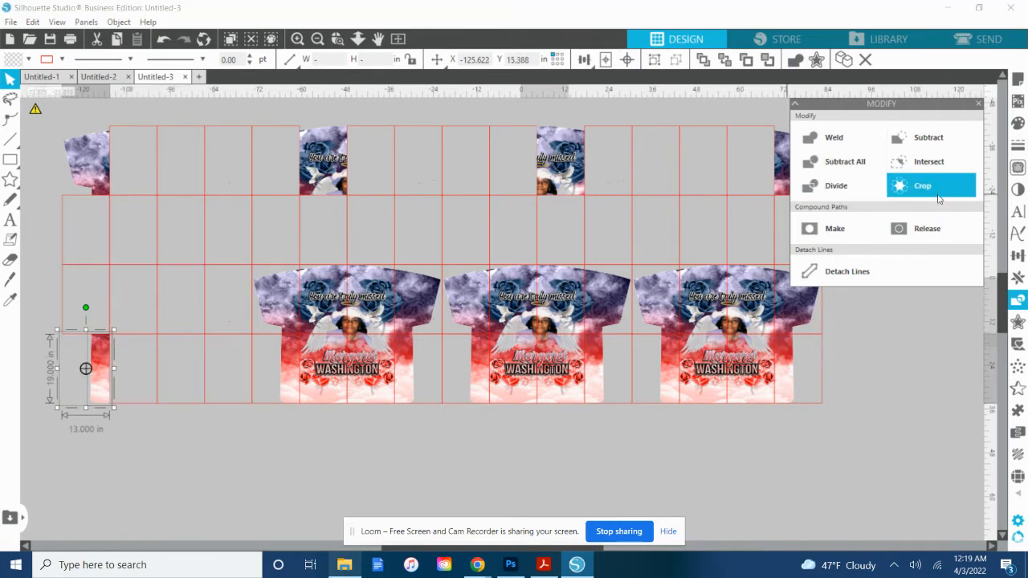
- Crop the second shirt copy in the lower row to the second lower rectangle of its grid
click(325, 390)
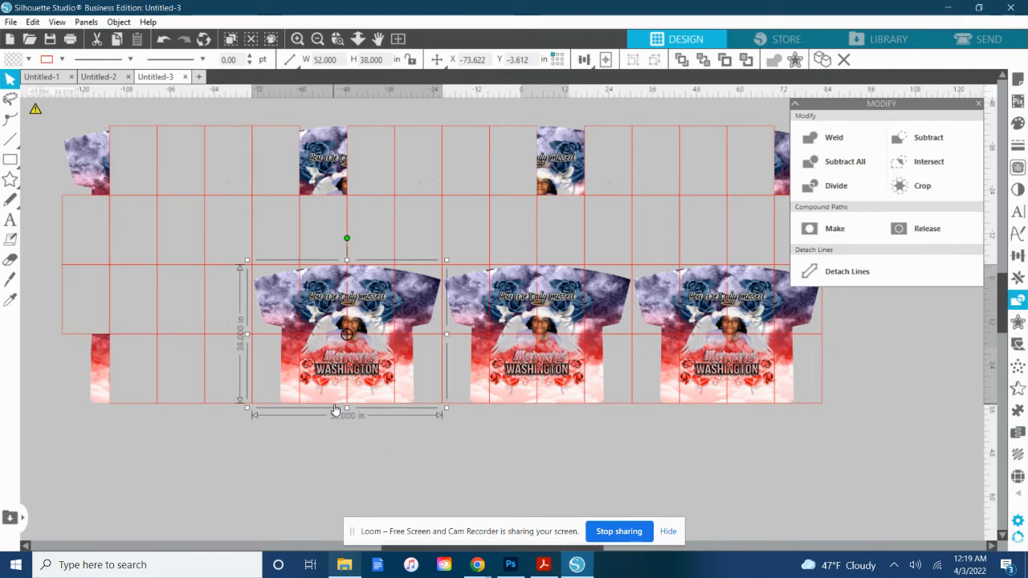
shift+click(334, 404)
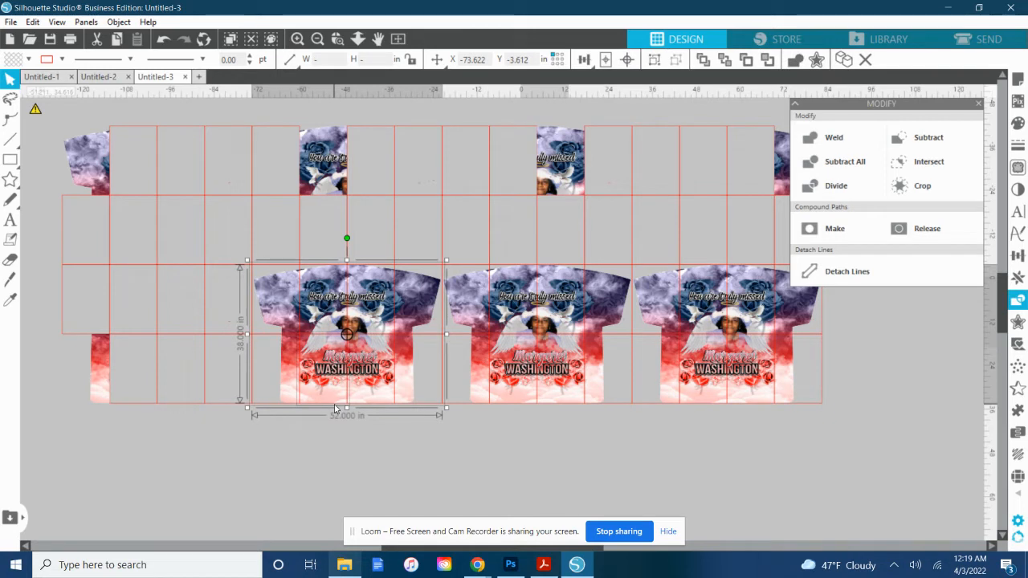
click(954, 190)
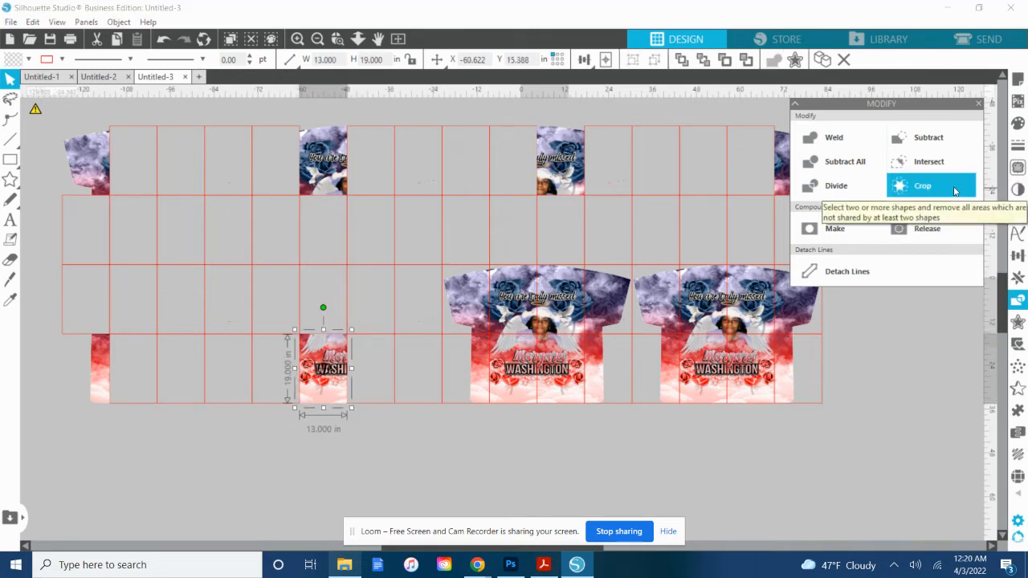
- Crop the third shirt copy in the lower row to the third lower rectangle of its grid
click(566, 364)
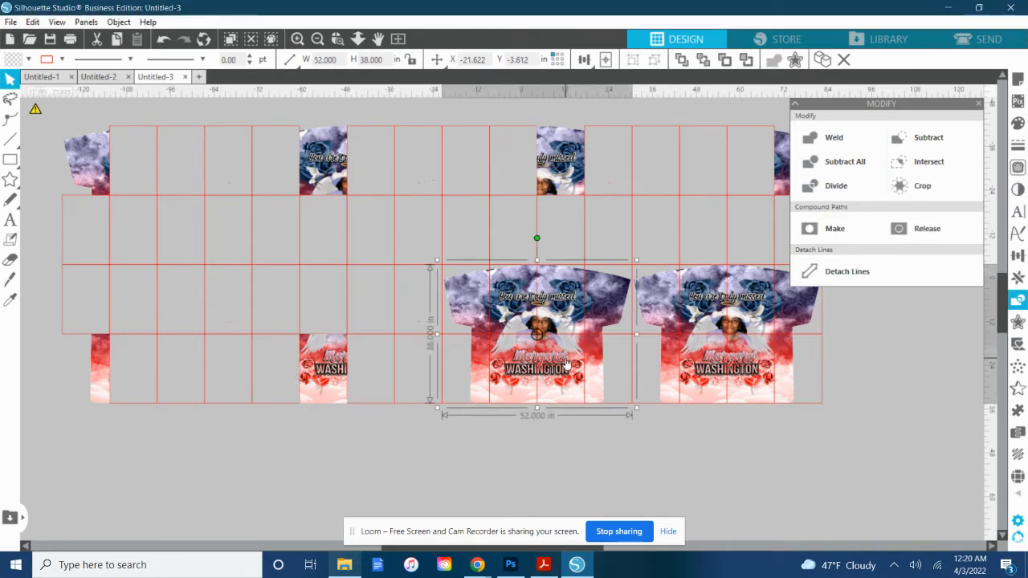
shift+click(566, 365)
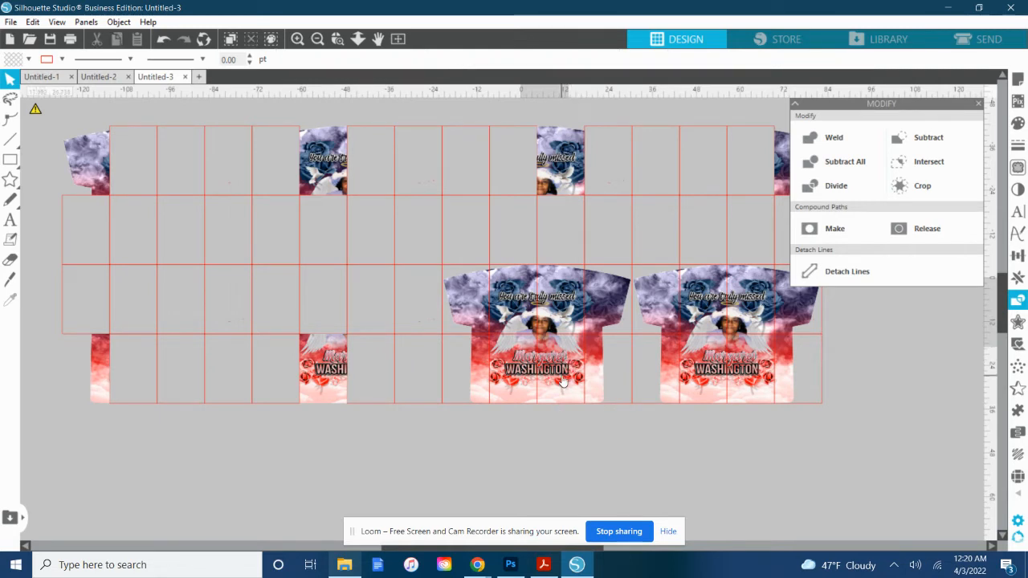
click(568, 334)
click(548, 471)
click(552, 370)
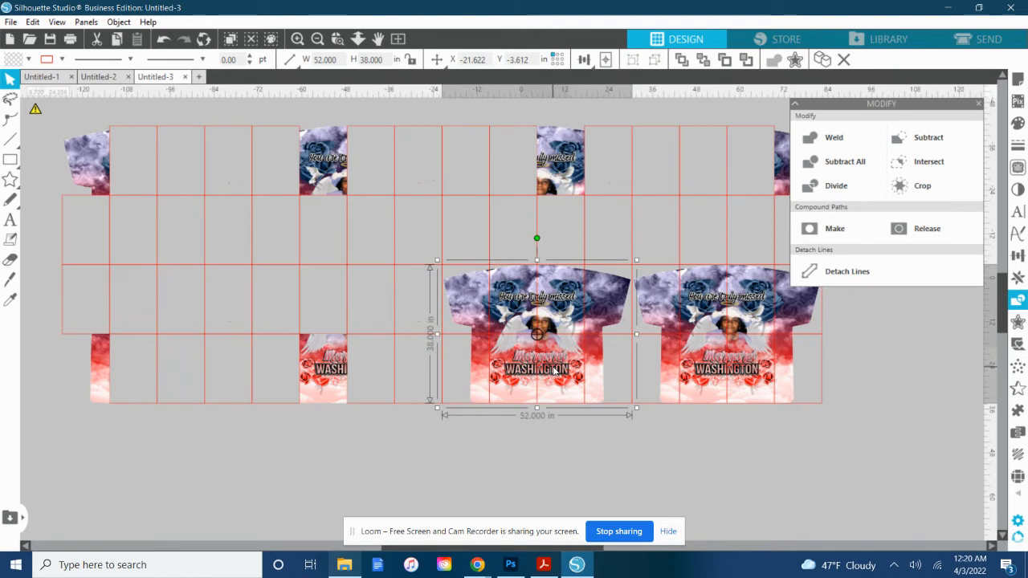
shift+click(575, 405)
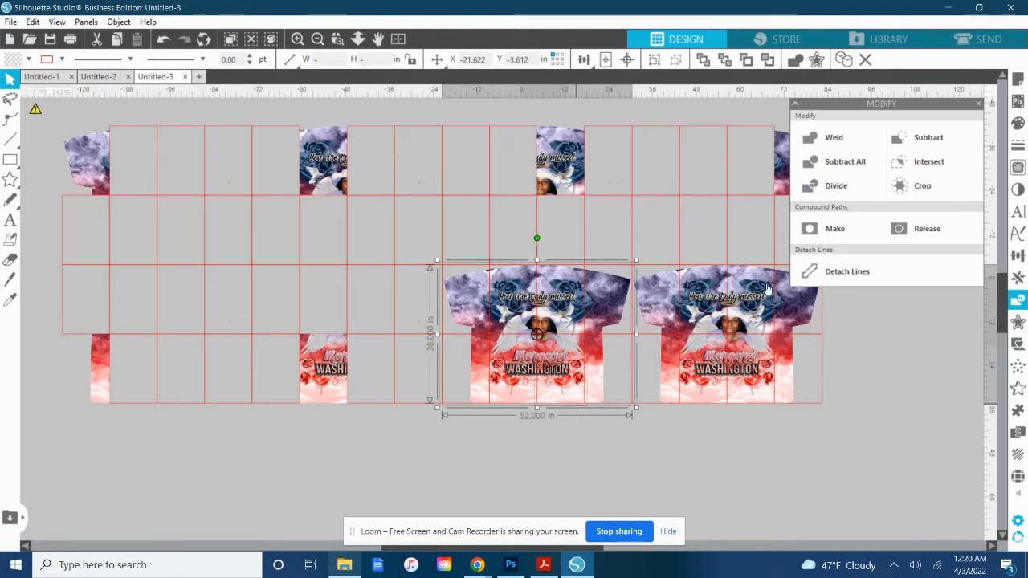
click(946, 183)
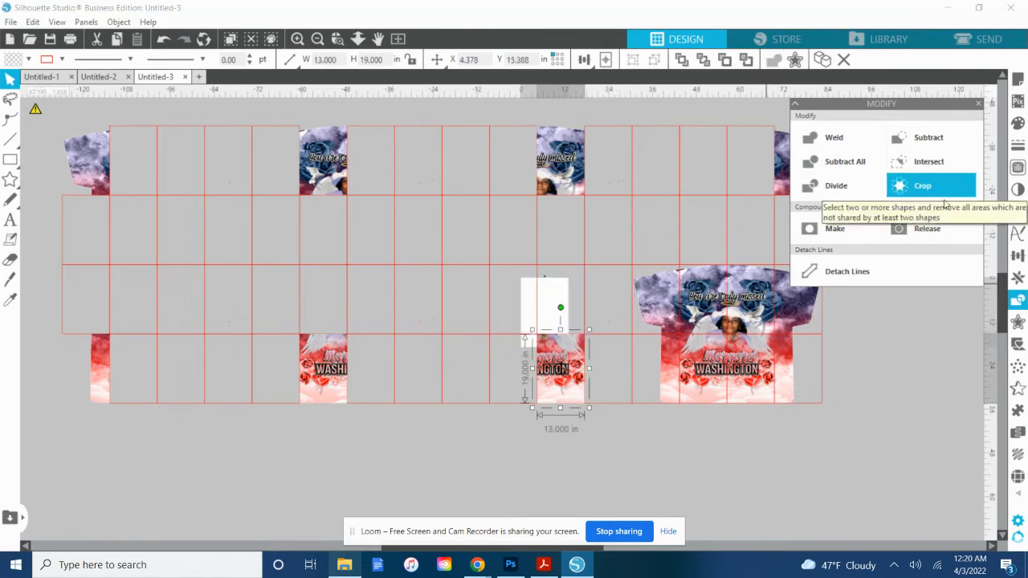
- Crop the fourth shirt copy in the lower row to its fourth lower rectangle and collapse the Modify options
click(723, 397)
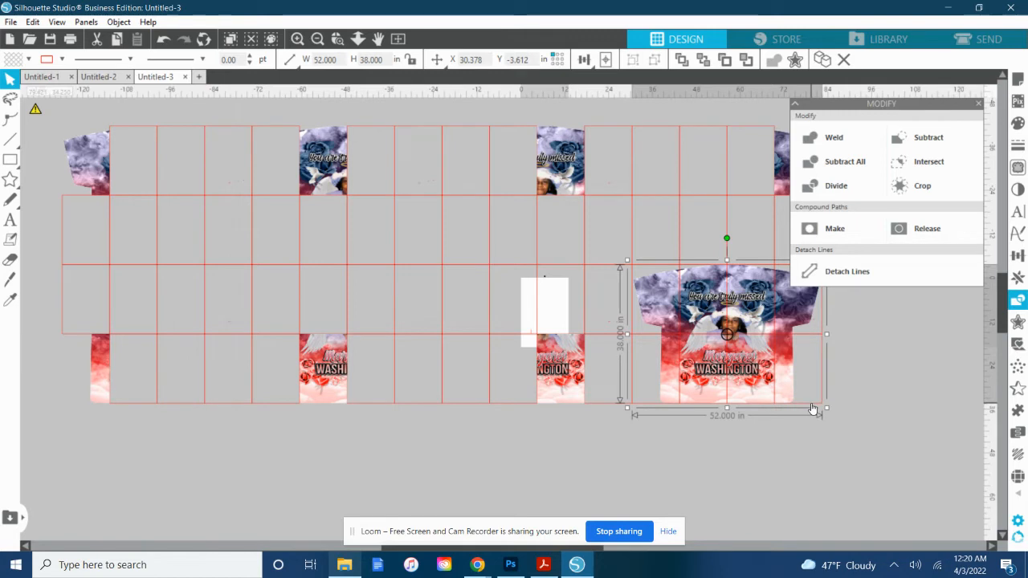
click(963, 177)
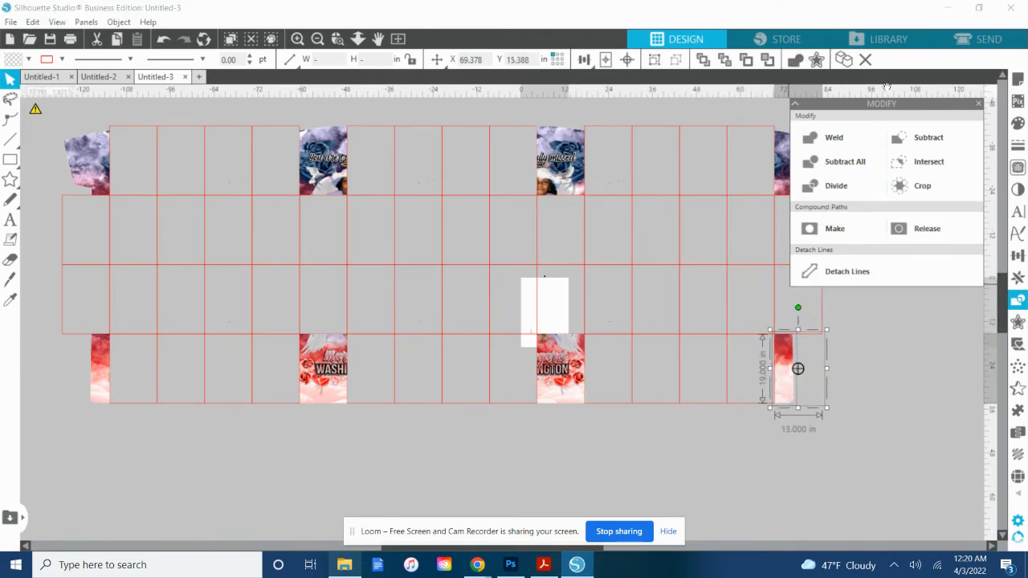
click(795, 107)
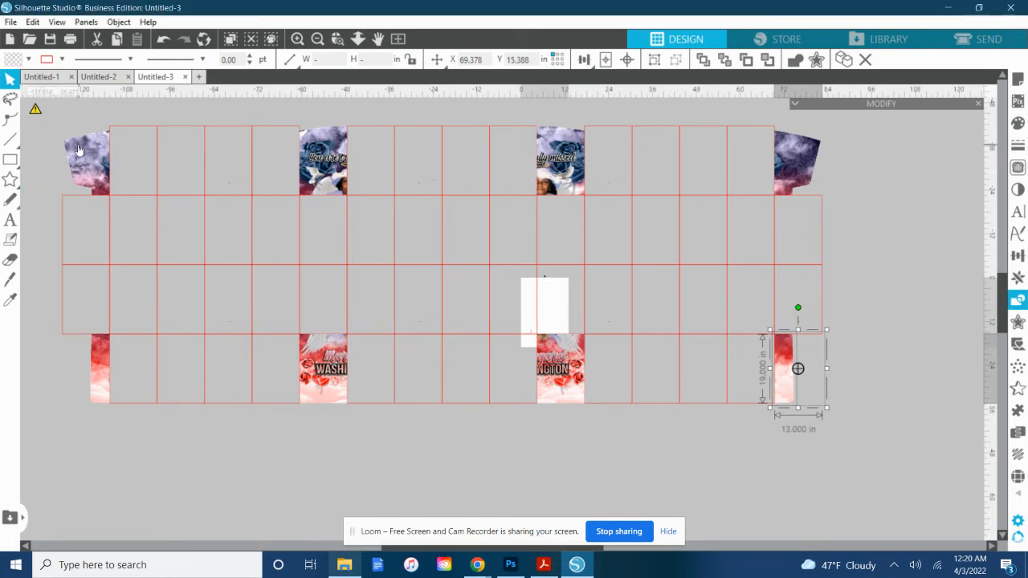
- Move the four upper cropped pieces off the grids, the first three beyond the left edge and the fourth beyond the right edge
drag(79, 145, 50, 142)
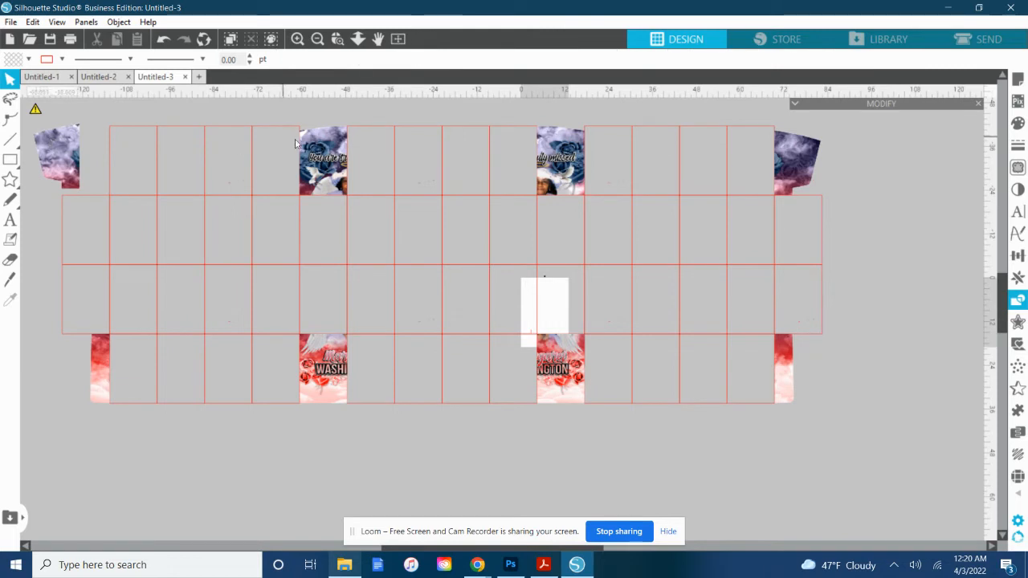
drag(333, 151, 86, 143)
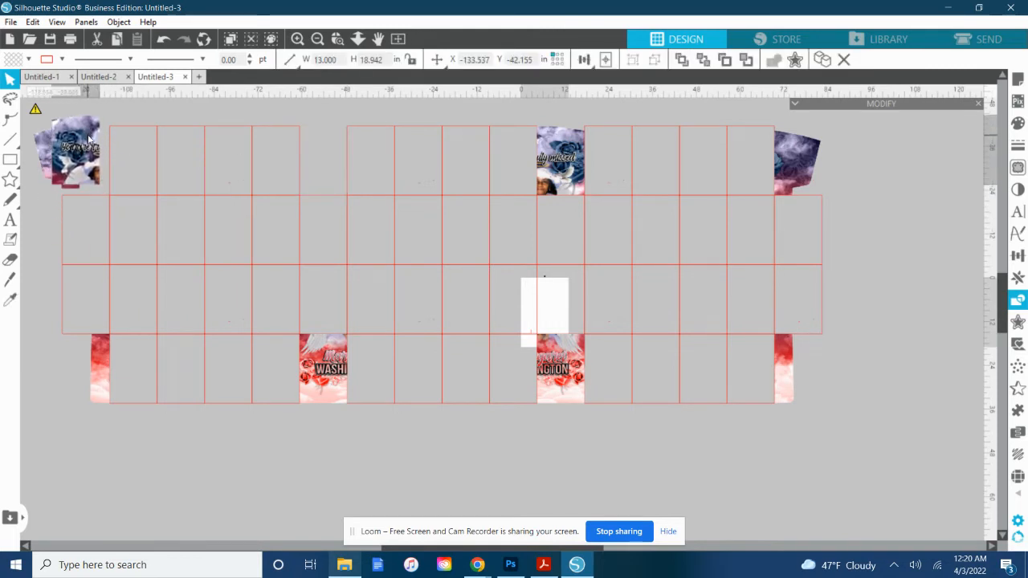
click(482, 112)
drag(553, 145, 68, 130)
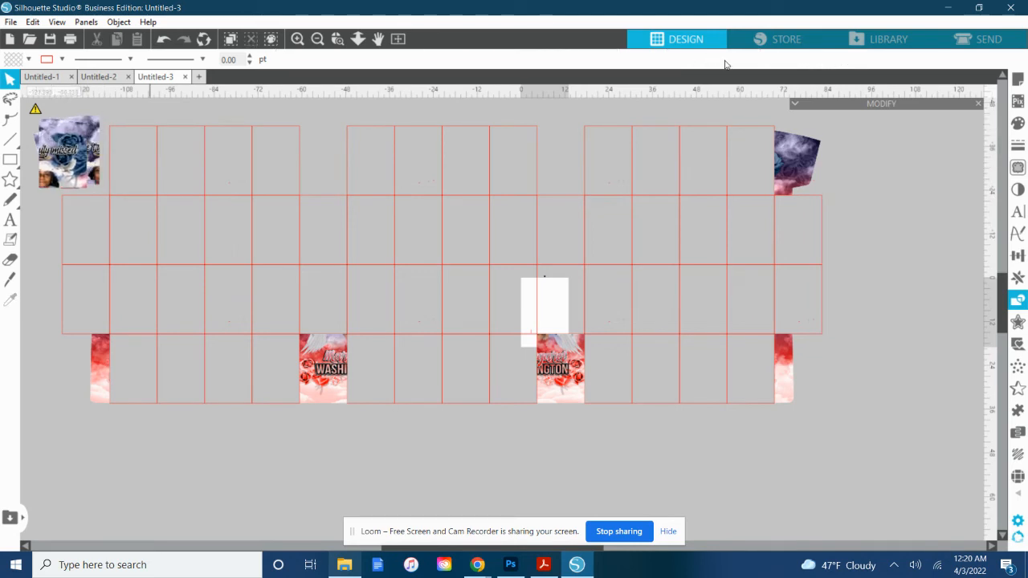
drag(796, 150, 875, 159)
click(804, 187)
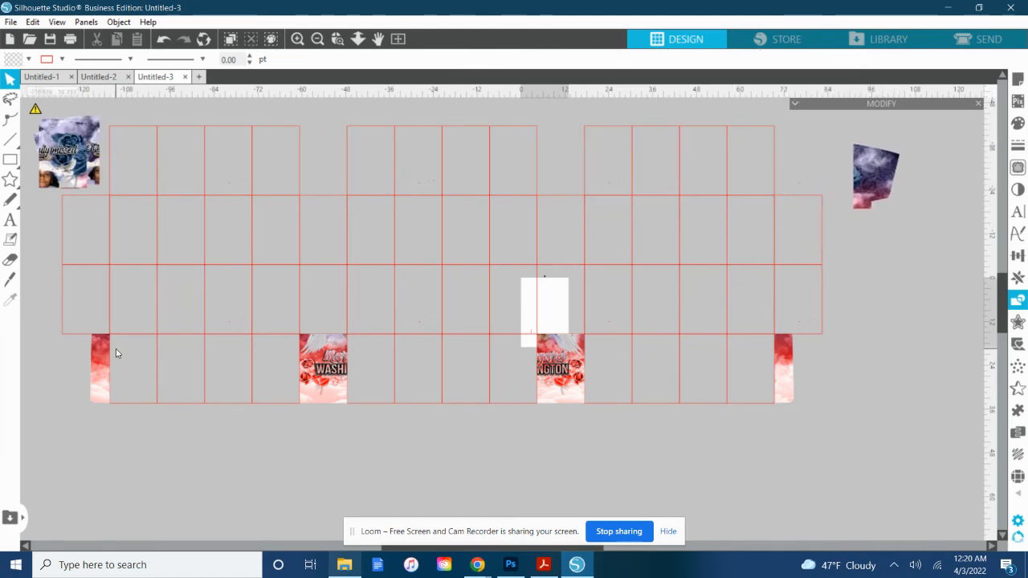
- Move the four lower cropped pieces into the empty area below the rectangle grids, keeping them in order
drag(91, 385, 47, 505)
click(349, 355)
drag(317, 384, 98, 514)
click(682, 330)
drag(560, 368, 187, 472)
click(817, 353)
right_click(791, 359)
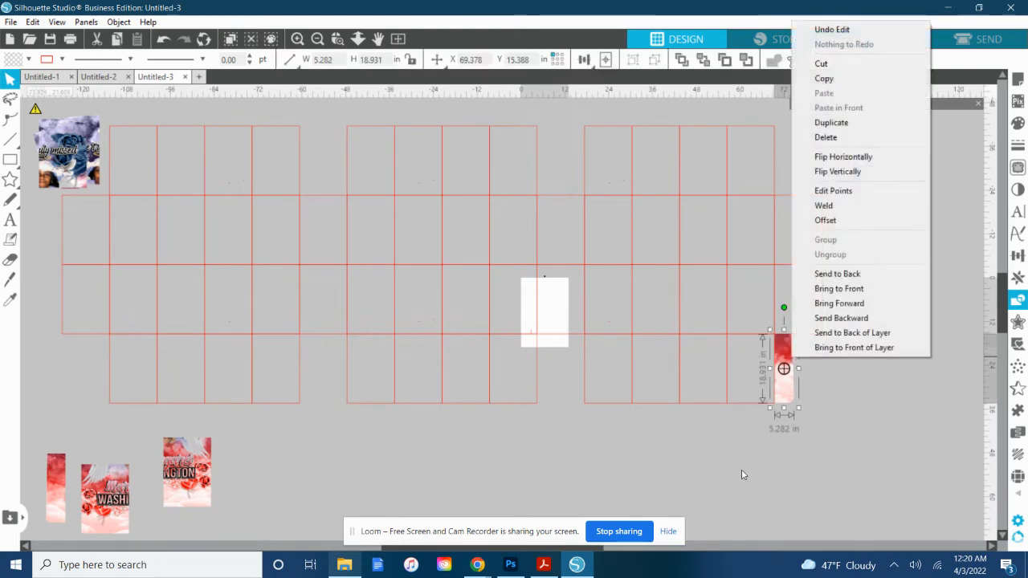
click(623, 427)
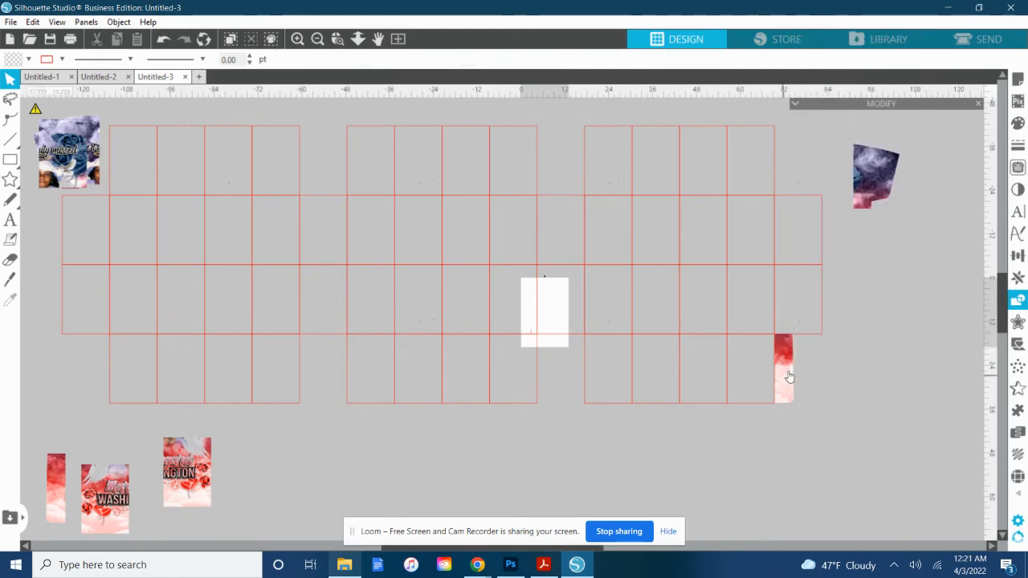
drag(784, 370, 319, 474)
click(62, 280)
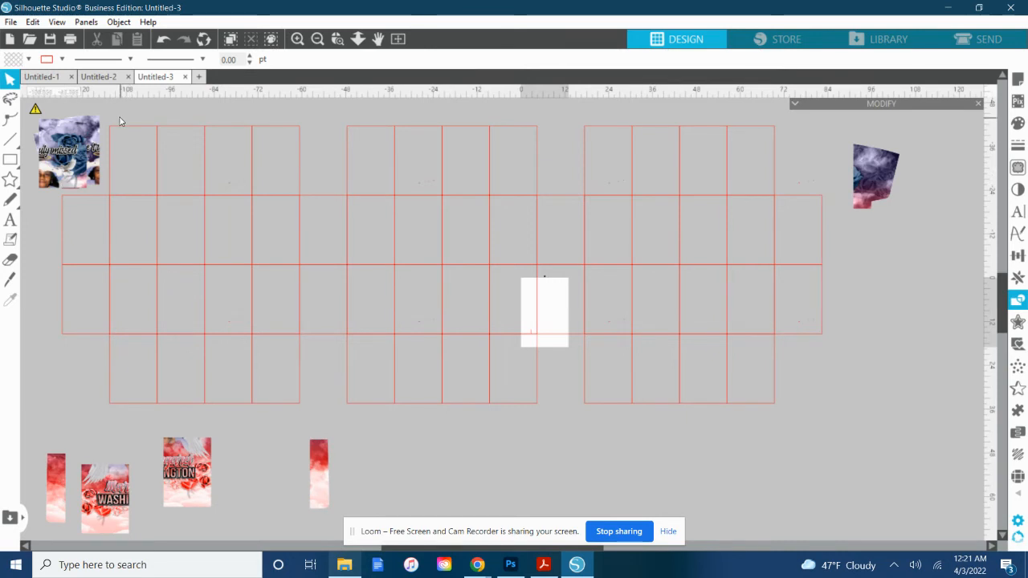
- Delete all leftover grid rectangles while keeping the eight cropped shirt pieces
drag(120, 120, 840, 458)
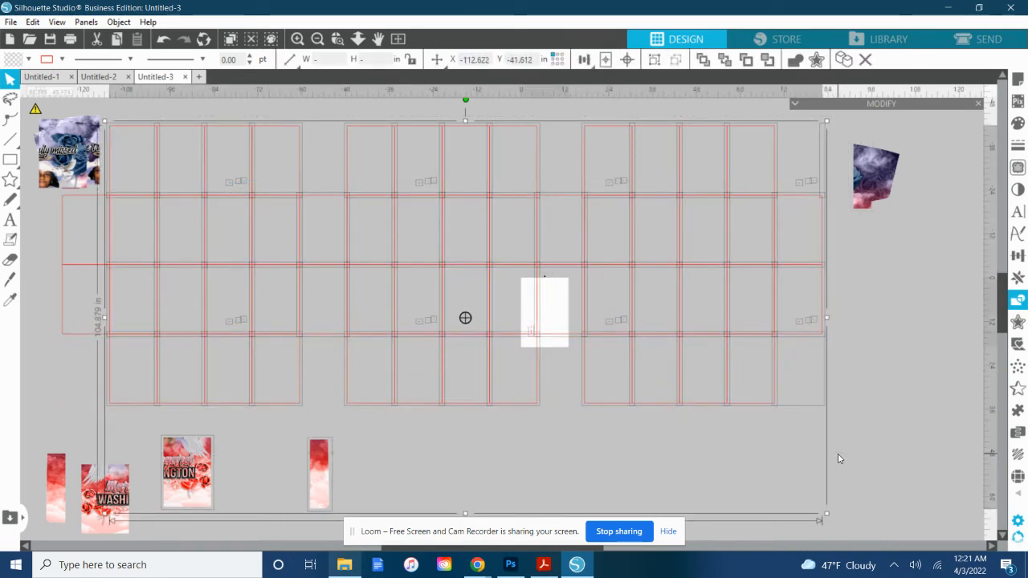
key(Delete)
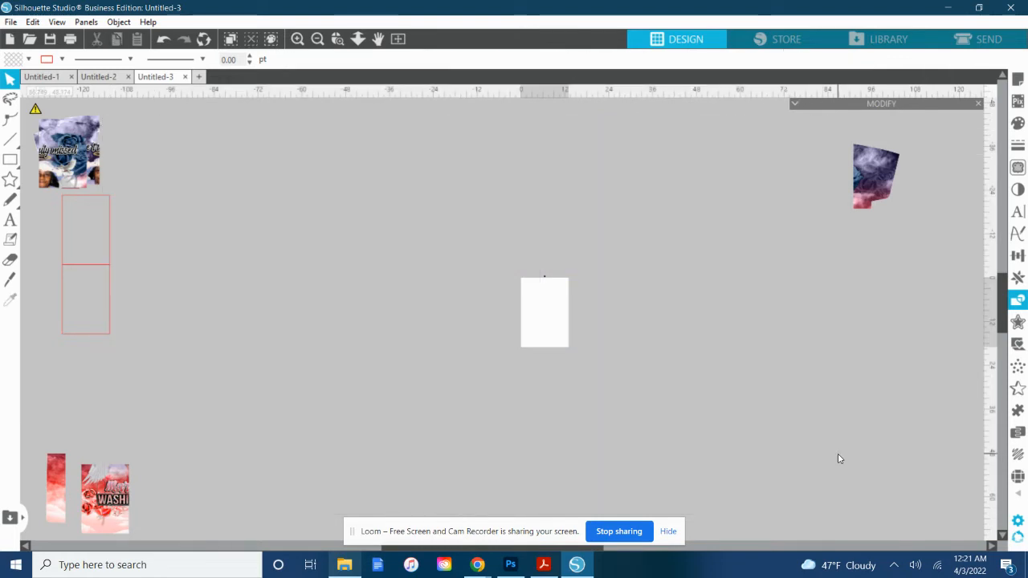
key(ctrl+z)
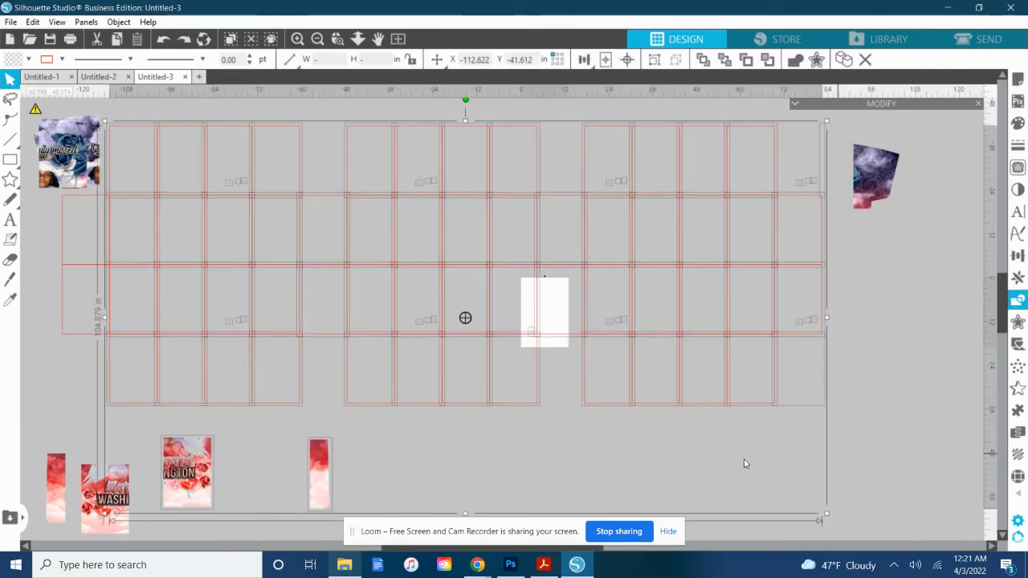
shift+click(327, 455)
key(Delete)
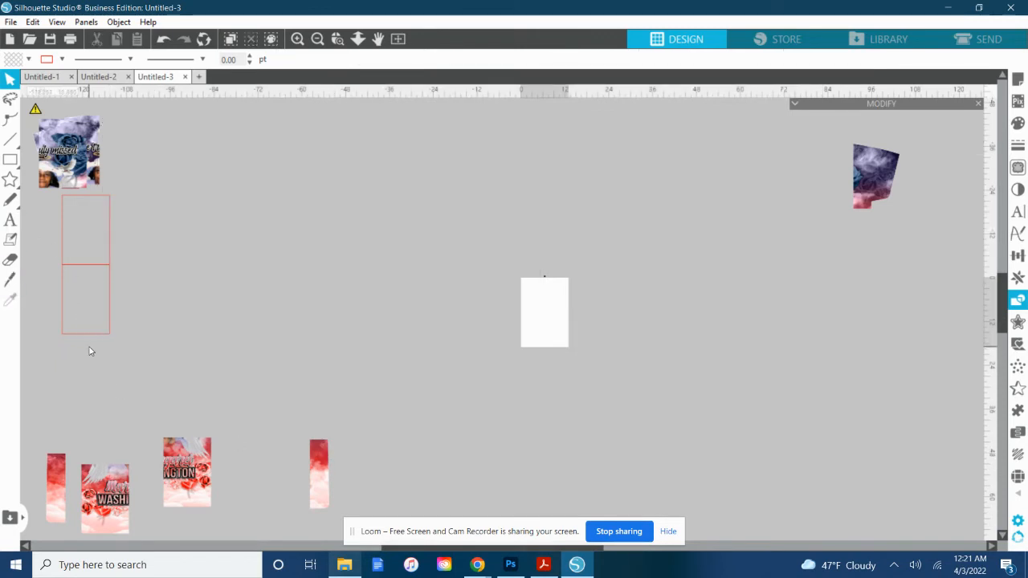
drag(90, 347, 81, 225)
key(Delete)
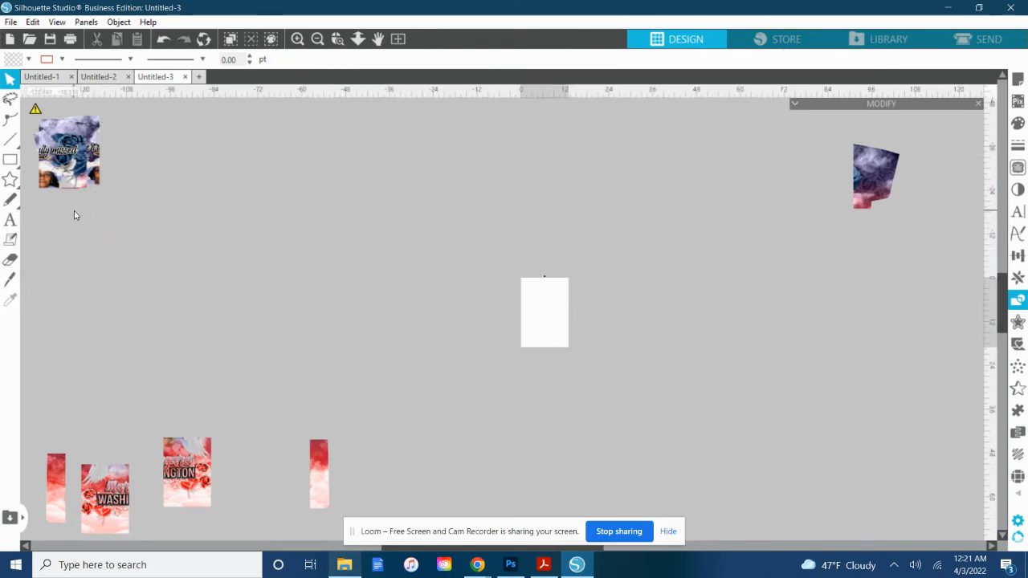
- Separate the stacked upper pieces and line up the first three side by side in shirt order
drag(57, 156, 192, 177)
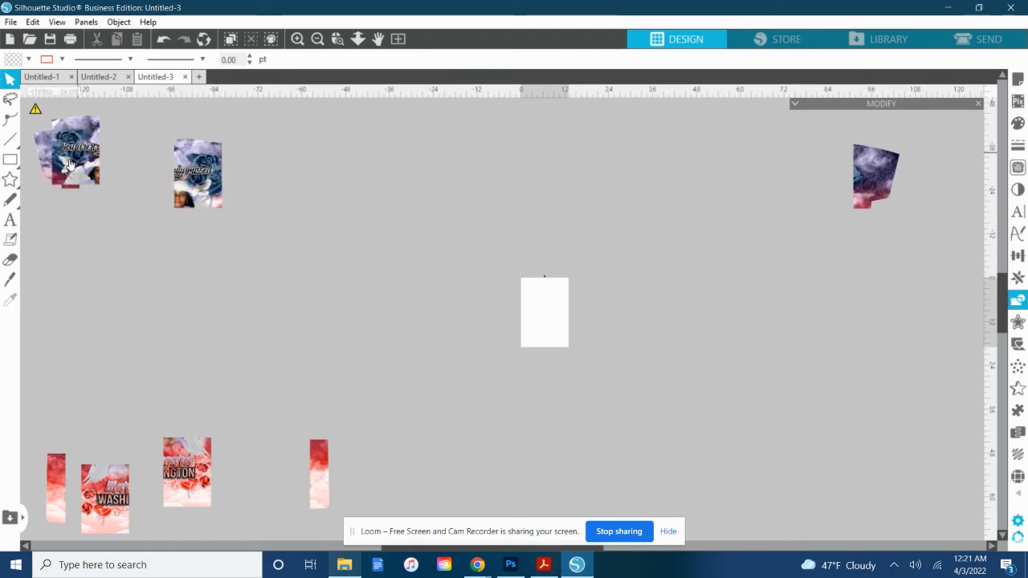
drag(69, 165, 101, 168)
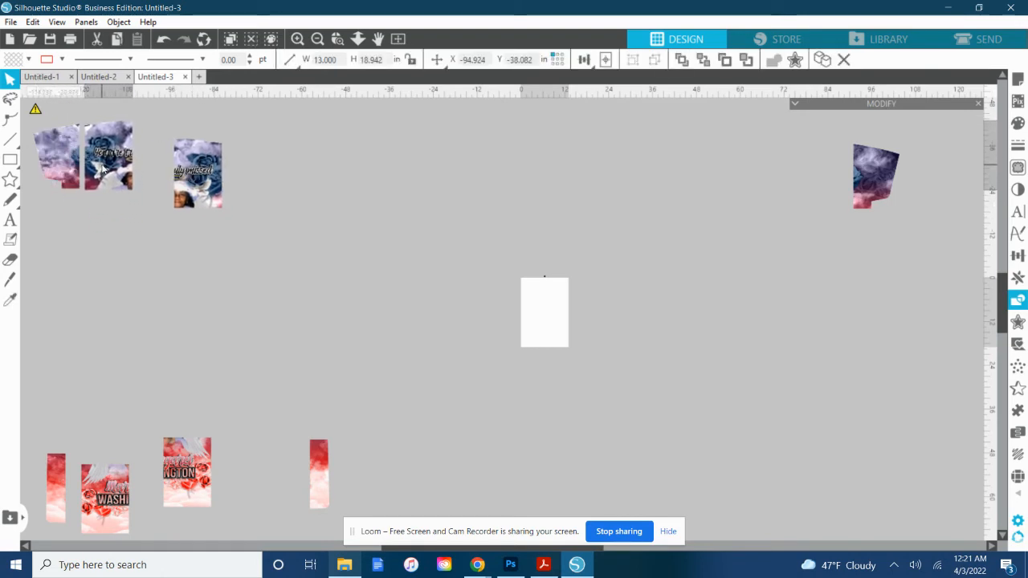
drag(192, 167, 153, 150)
right_click(857, 168)
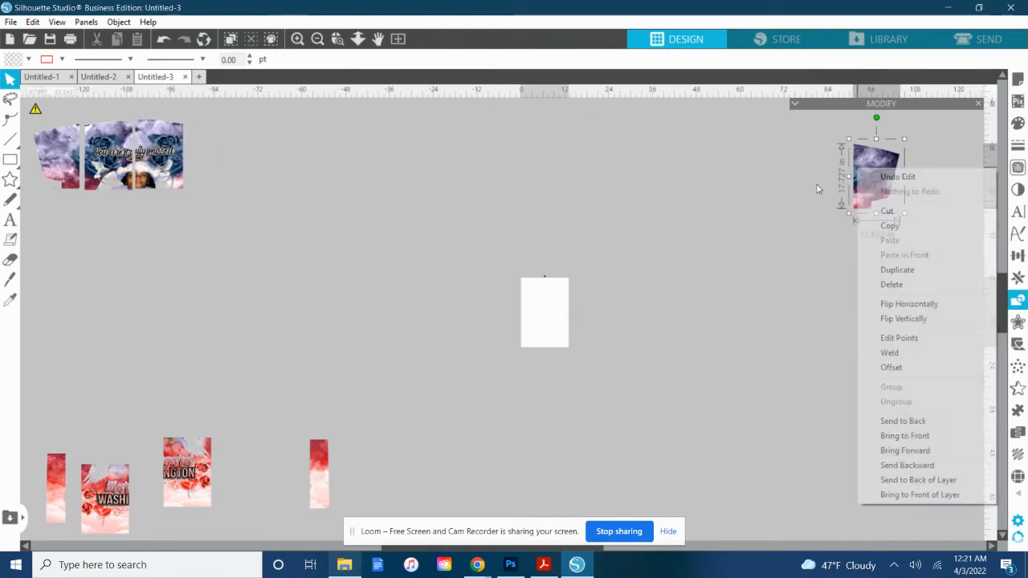
click(309, 259)
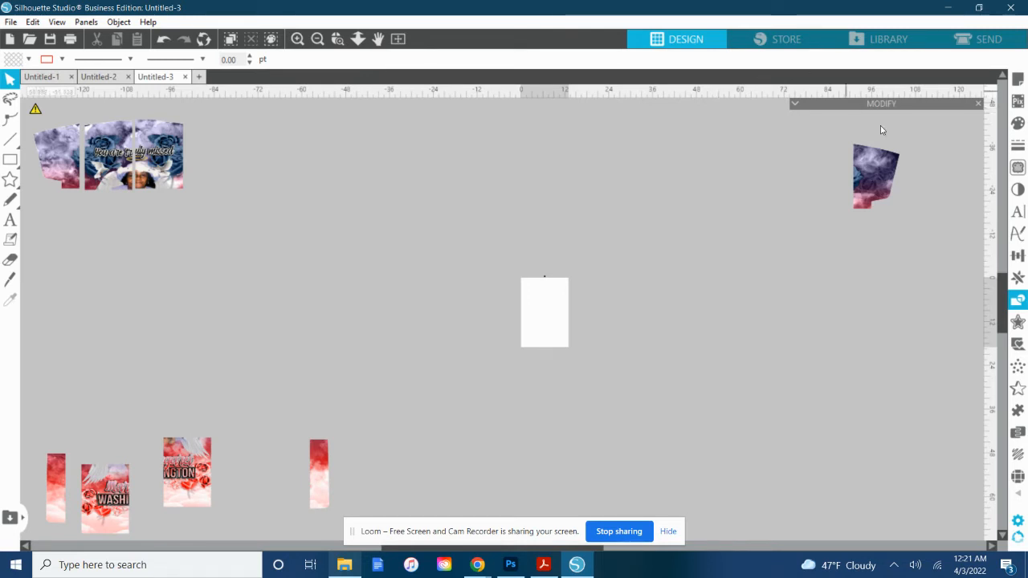
- Place the fourth upper piece at the end of the upper row and arrange the four lower pieces beneath it in shirt order
drag(888, 184, 213, 171)
drag(55, 467, 70, 212)
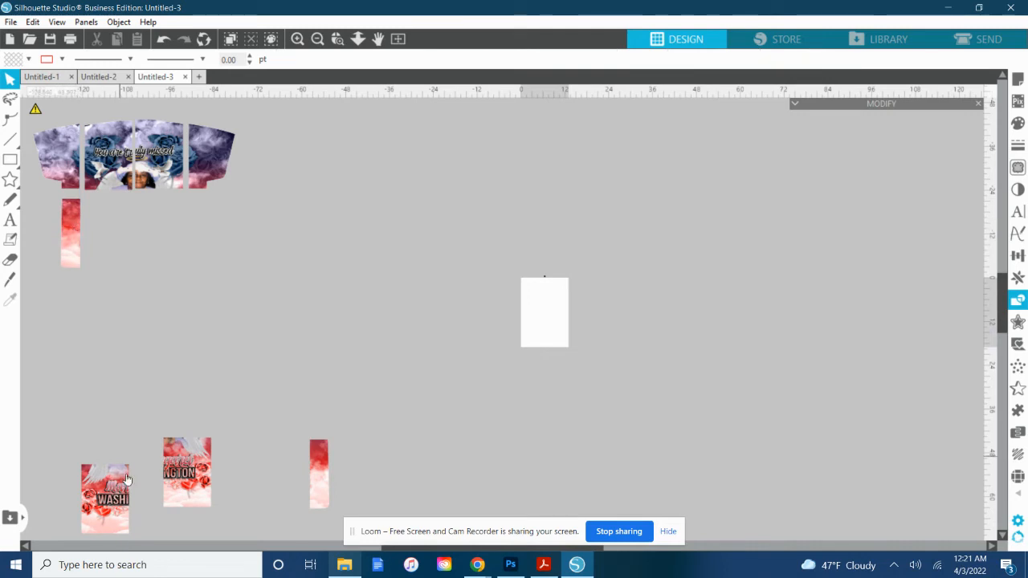
drag(113, 506, 119, 232)
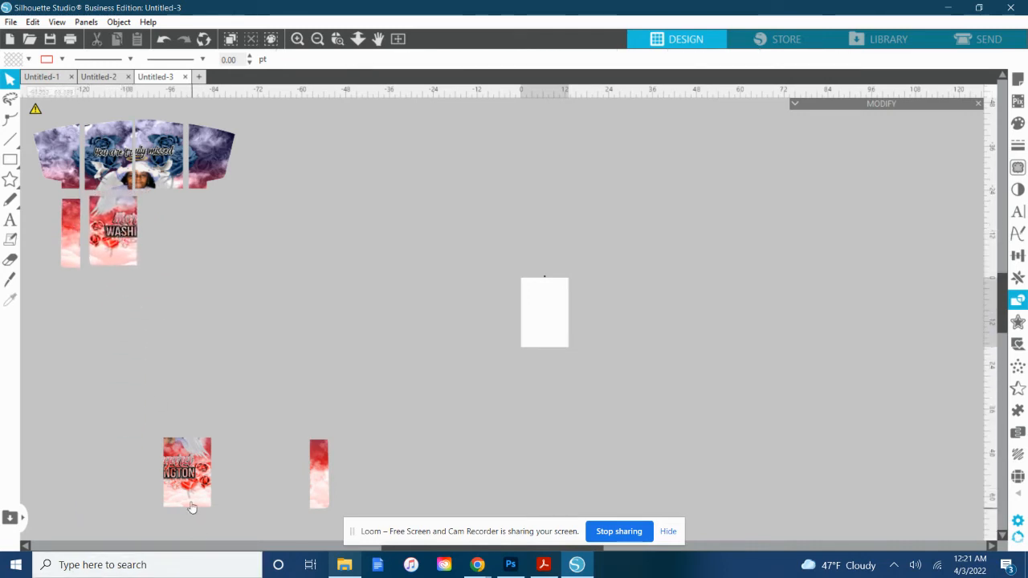
drag(191, 507, 168, 257)
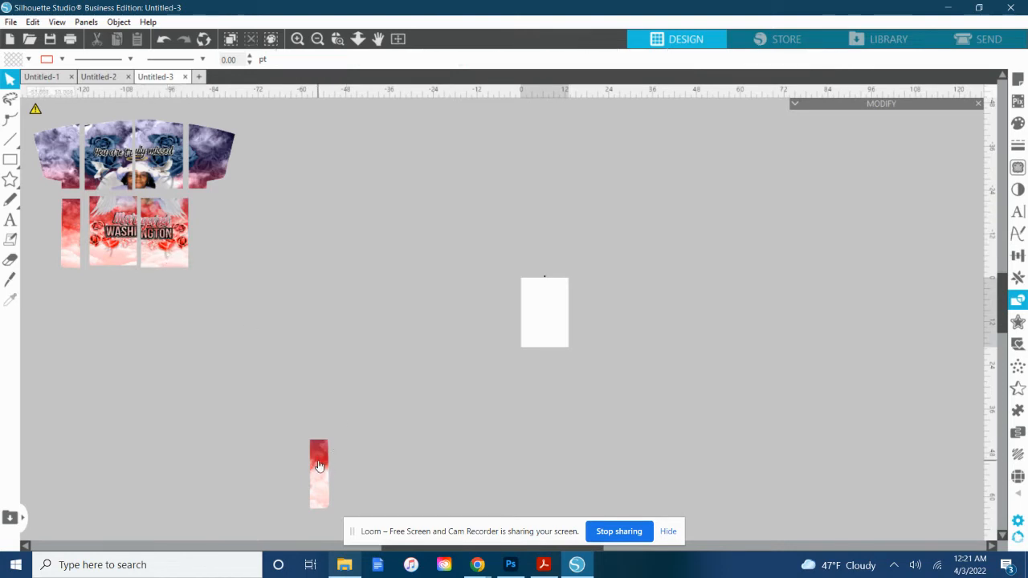
drag(318, 465, 210, 235)
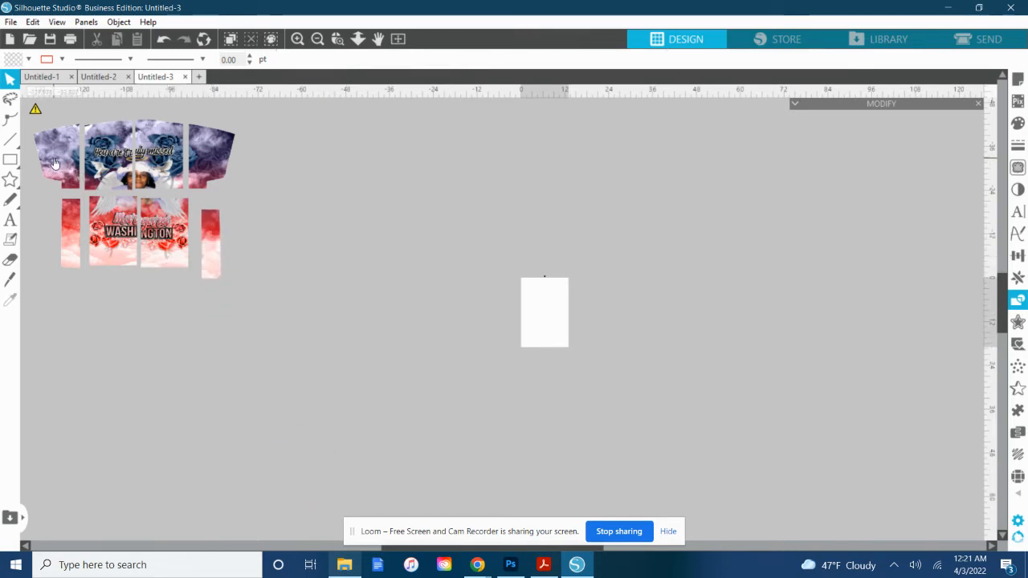
- Try centering the first upper sleeve piece on the page, and return it to the start of the upper row
click(56, 160)
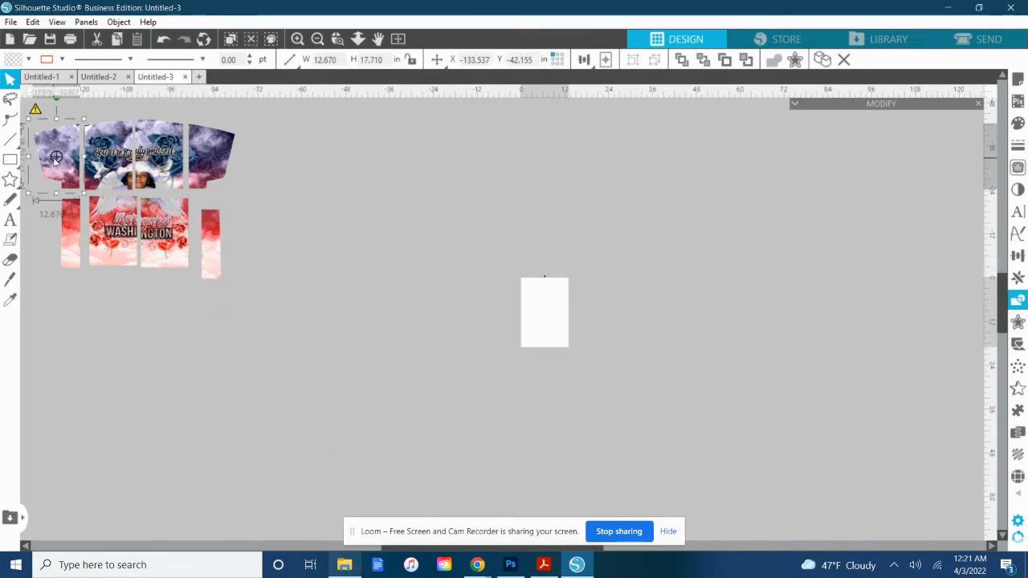
click(606, 59)
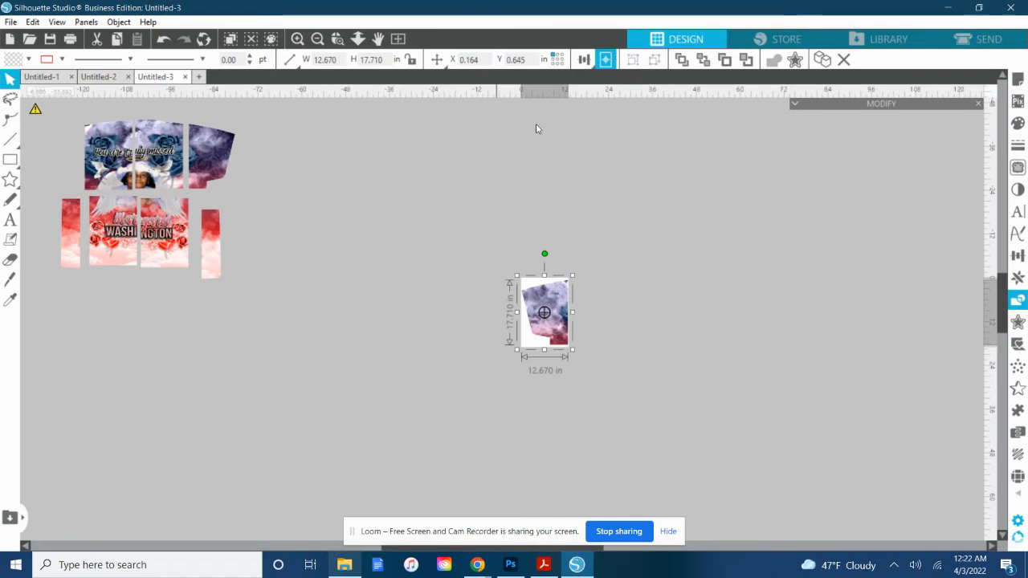
click(448, 241)
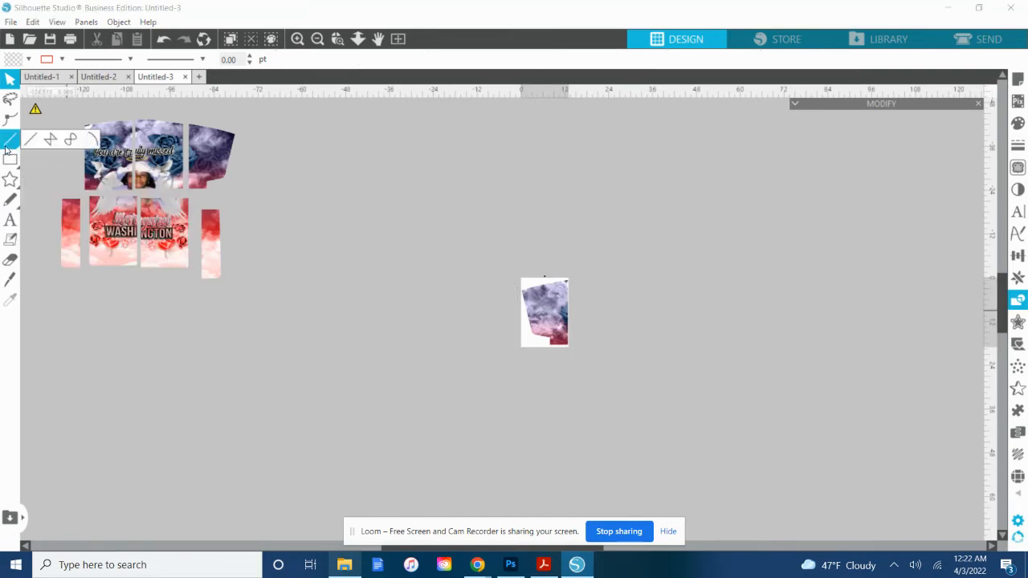
click(3, 24)
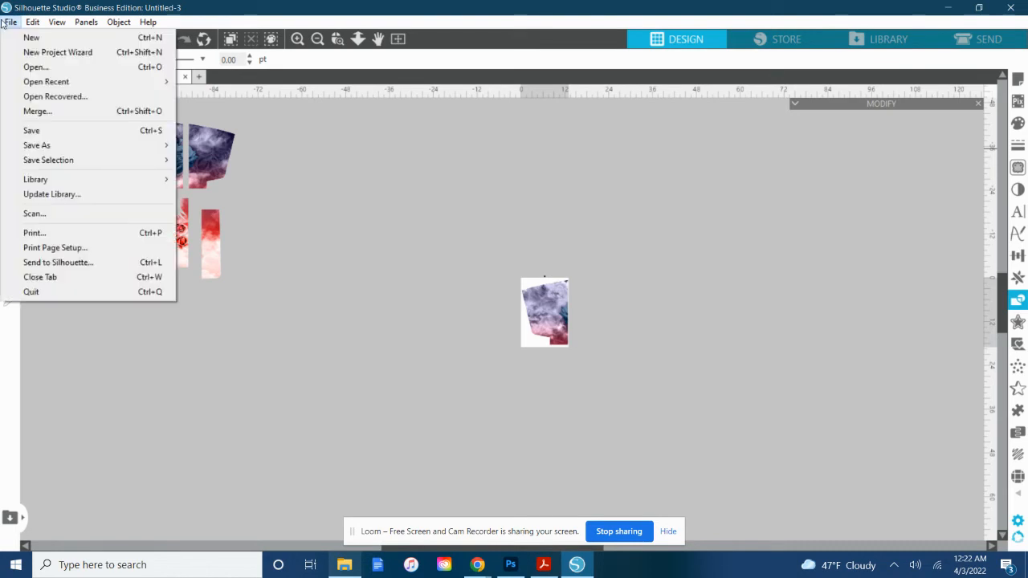
click(359, 294)
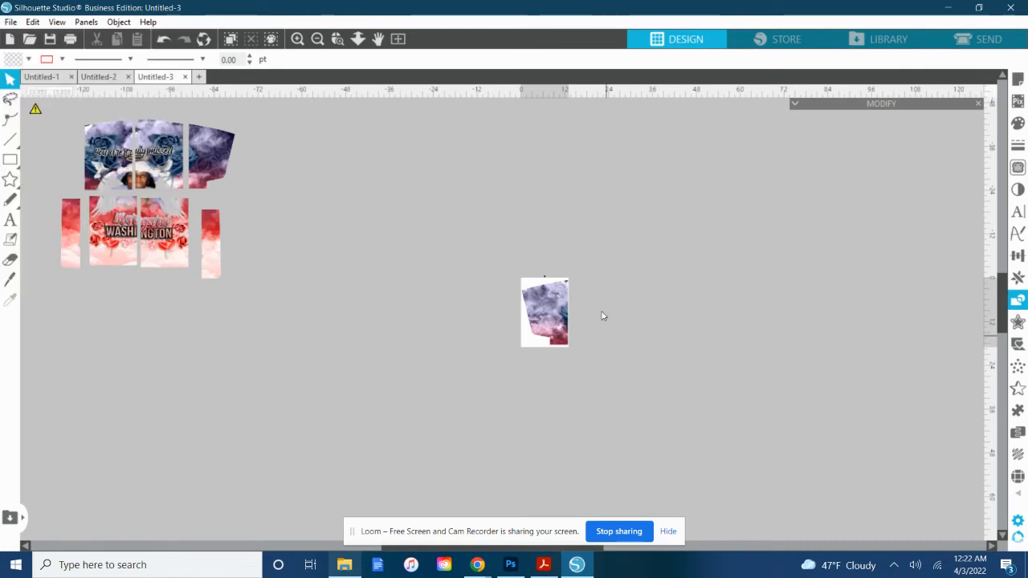
drag(555, 308, 69, 149)
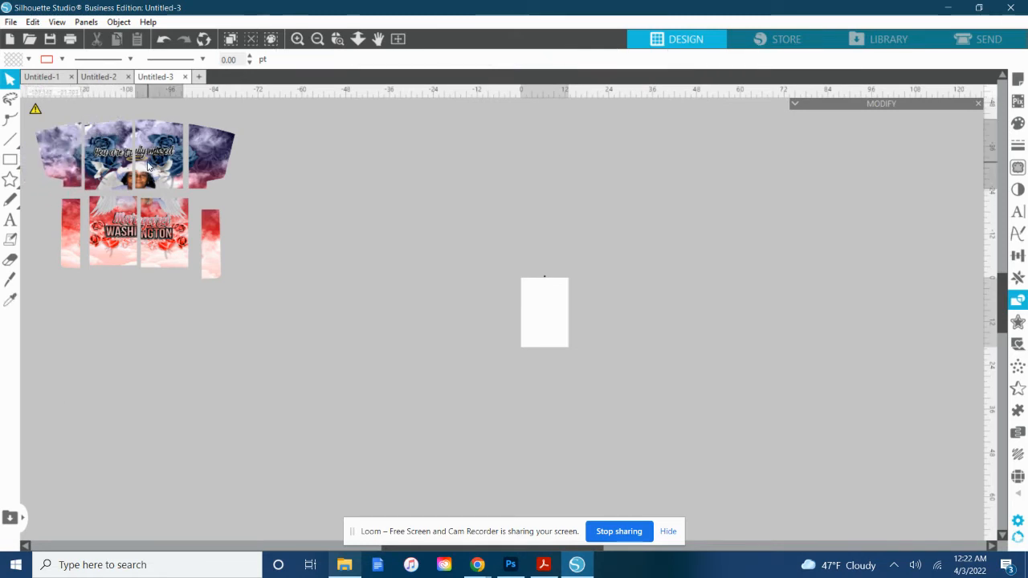
- Pull the third upper piece out of the row and center it on the page
drag(149, 166, 376, 332)
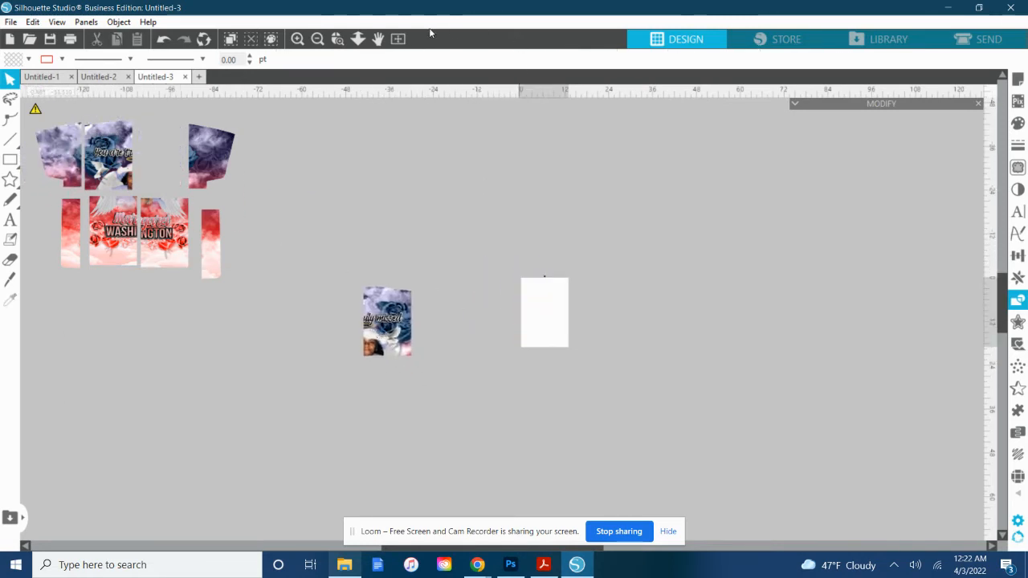
click(377, 297)
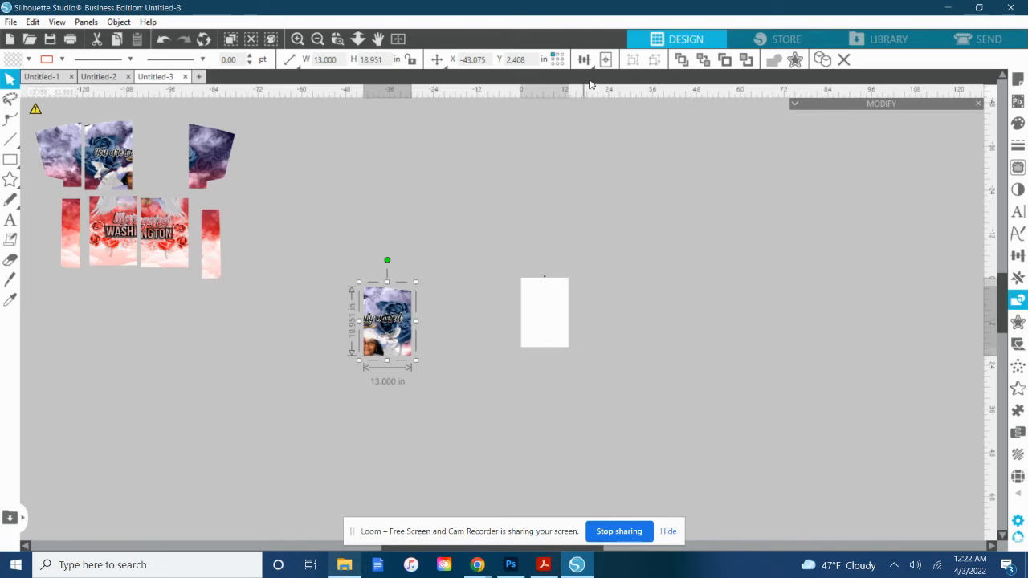
click(605, 61)
click(604, 60)
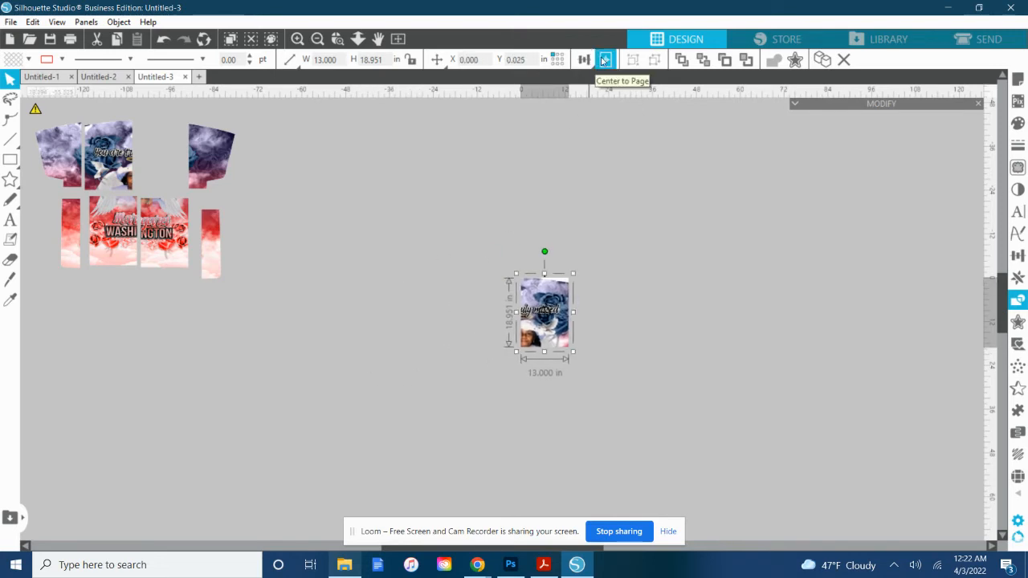
click(652, 318)
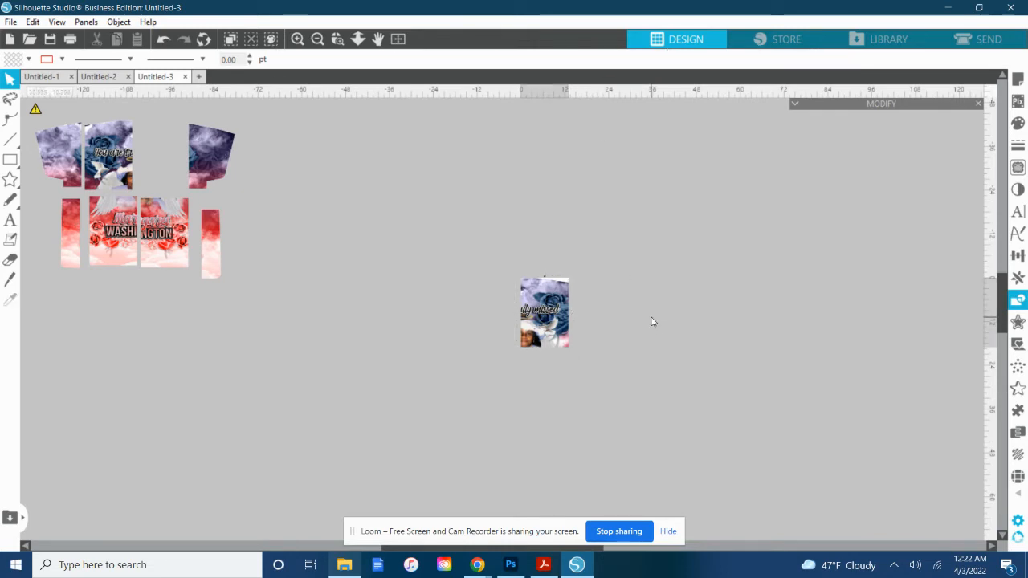
- Preview the page for printing and open the printing preferences of the WF-7310 Series printer
click(11, 21)
click(77, 233)
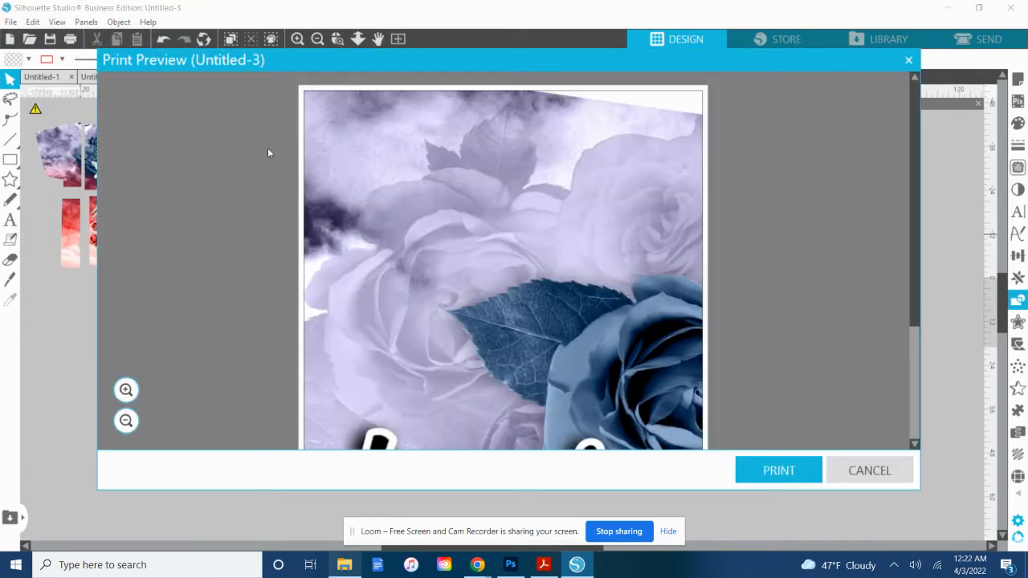
scroll(561, 177, down, 3)
scroll(560, 176, up, 4)
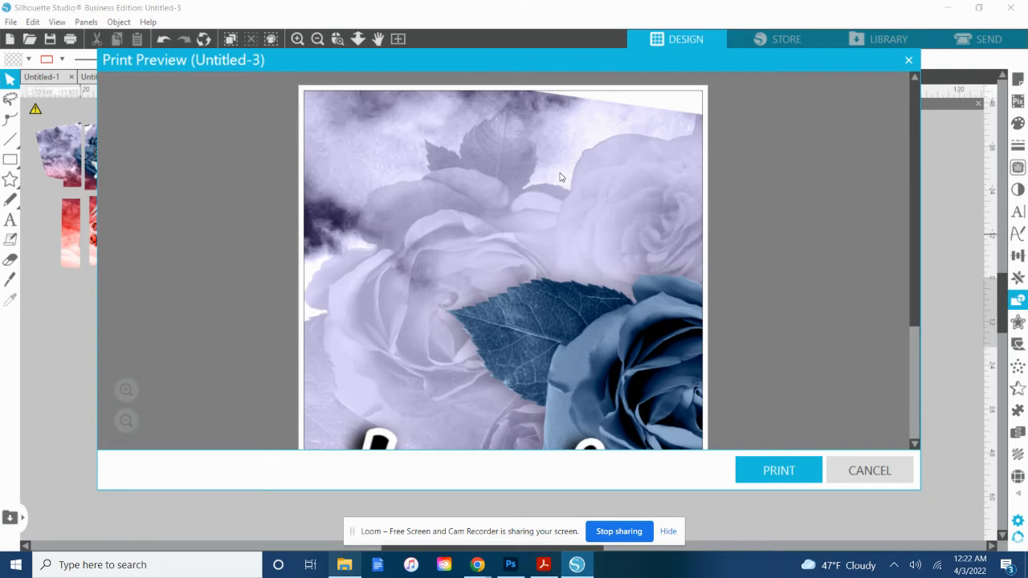
click(779, 472)
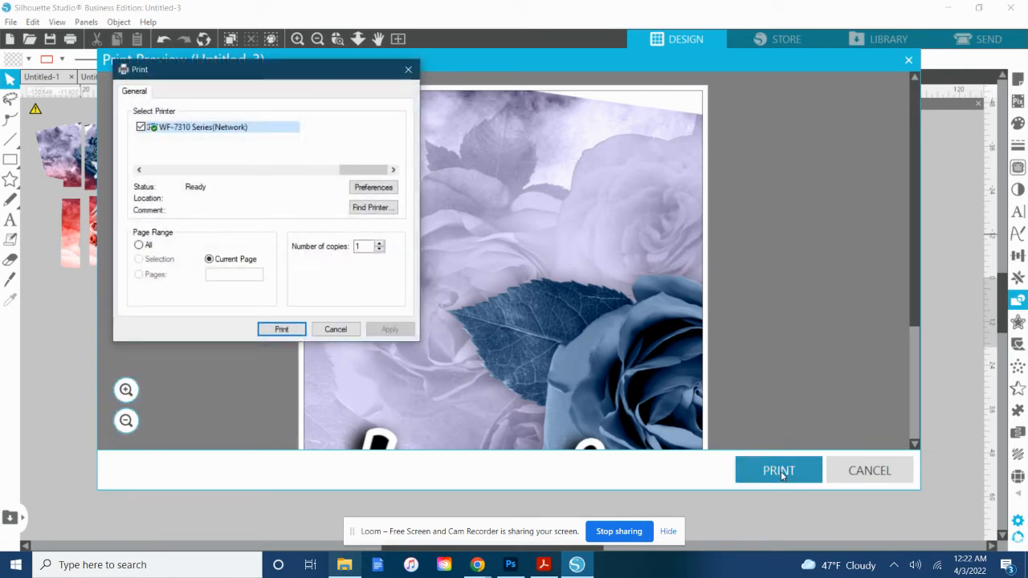
click(365, 190)
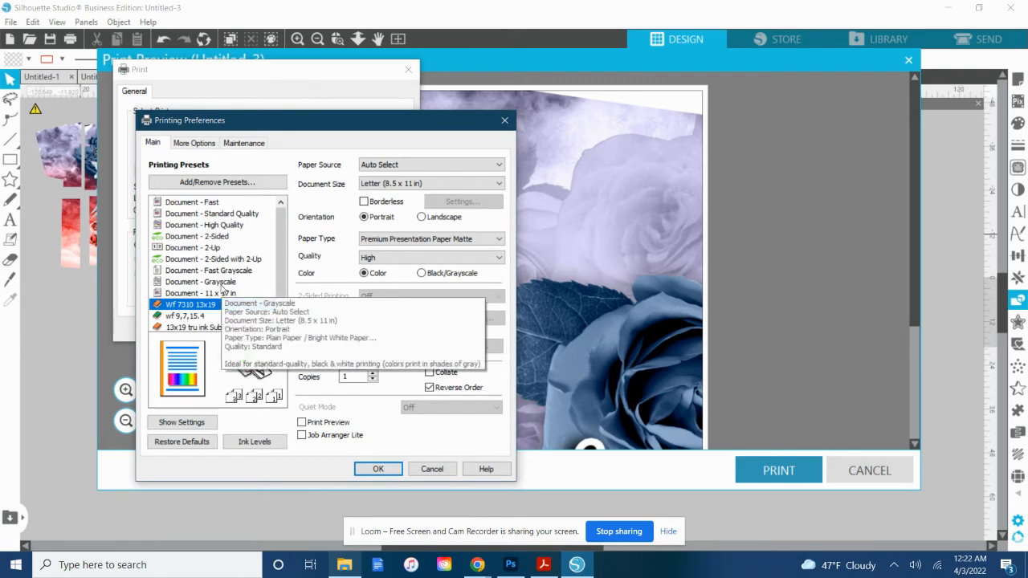
- Load the Wf 7310 13x19 preset, set the document size to Super B (13 x 19 in), and check the additional print options
scroll(222, 291, down, 1)
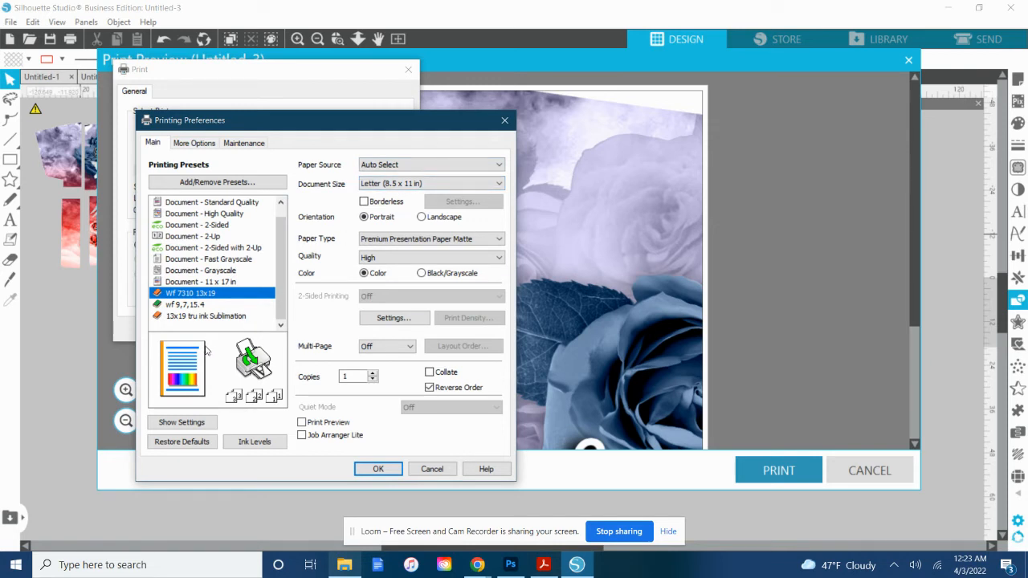
click(207, 317)
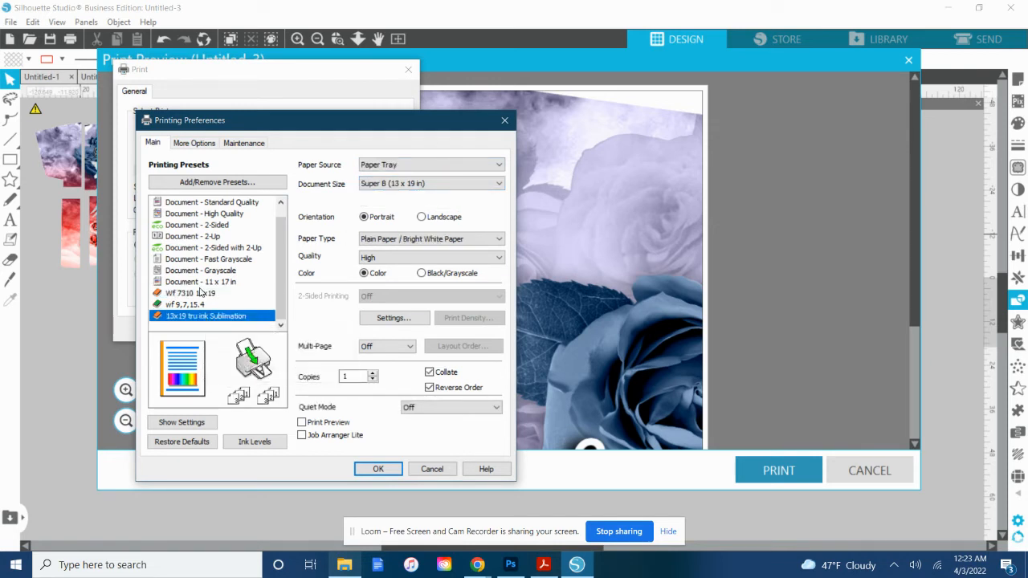
click(203, 295)
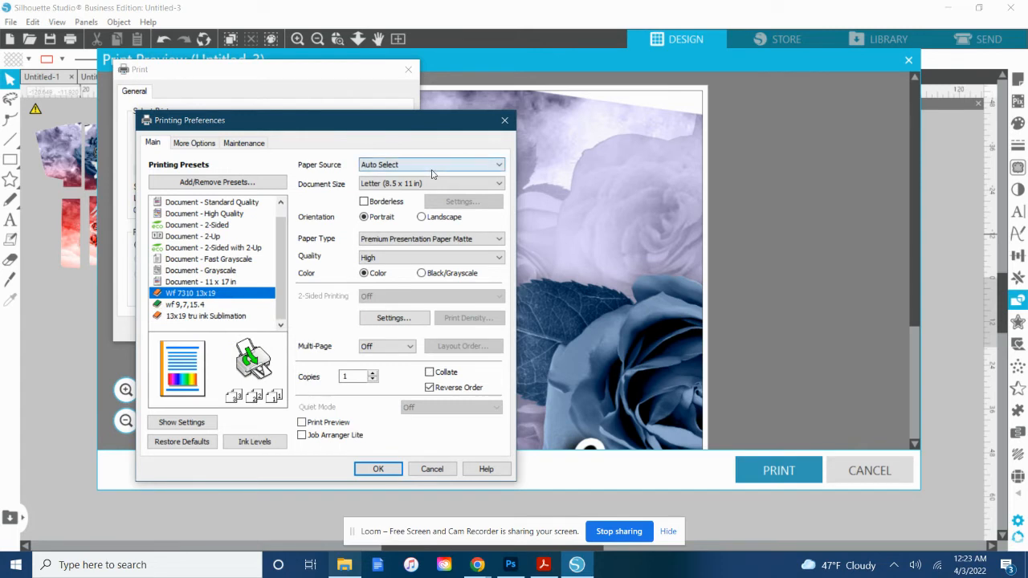
click(434, 186)
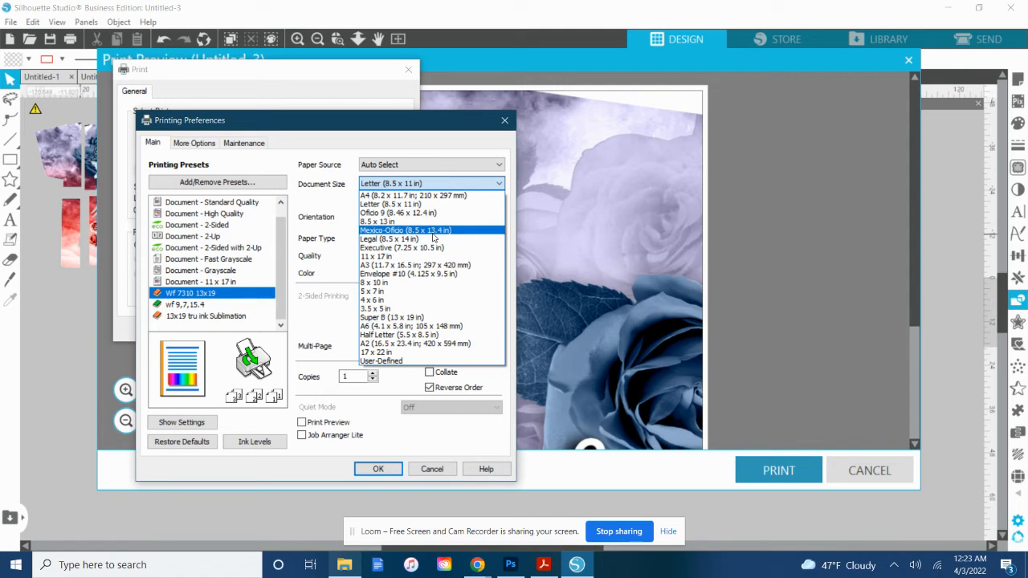
click(432, 319)
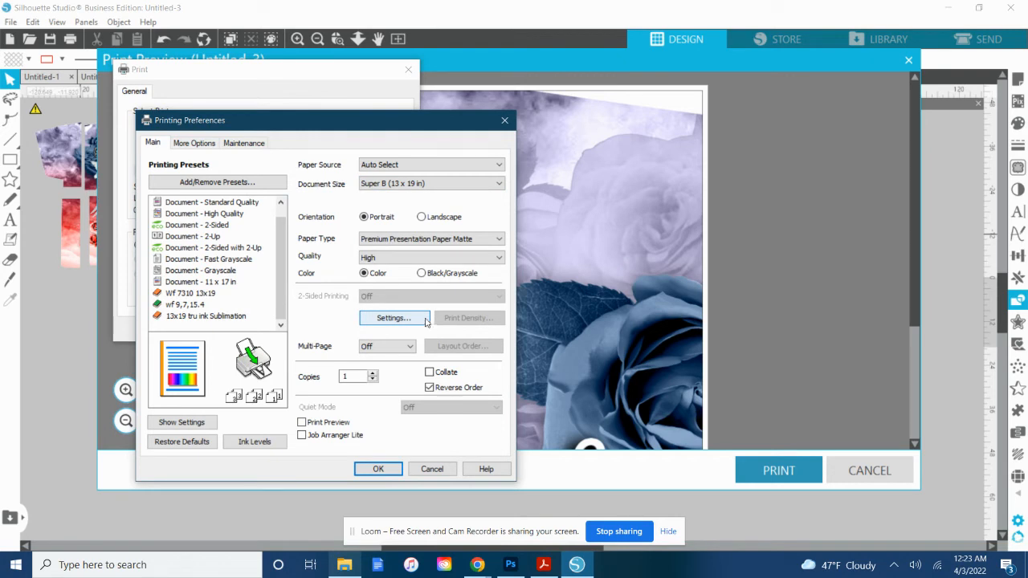
click(184, 142)
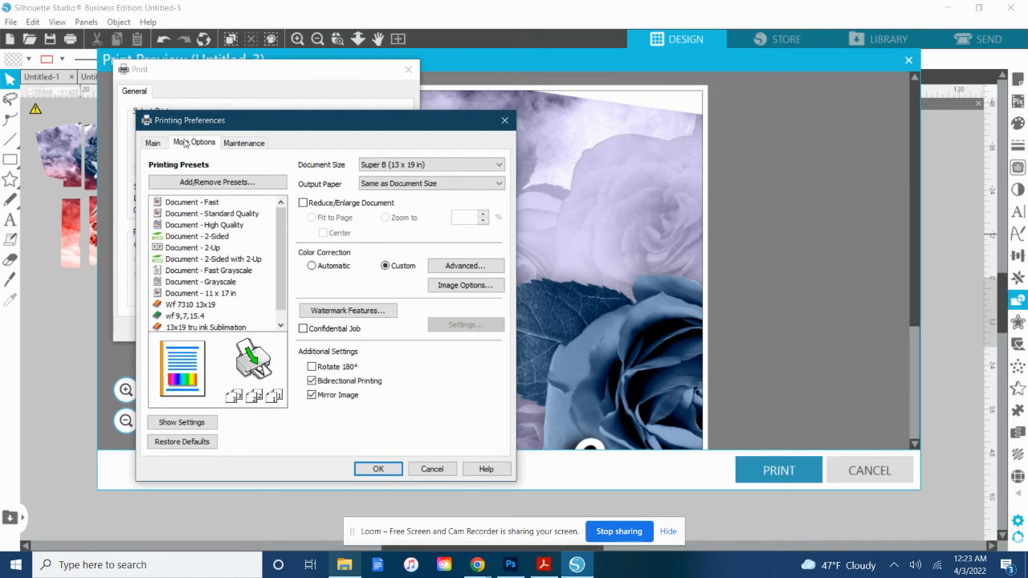
click(149, 143)
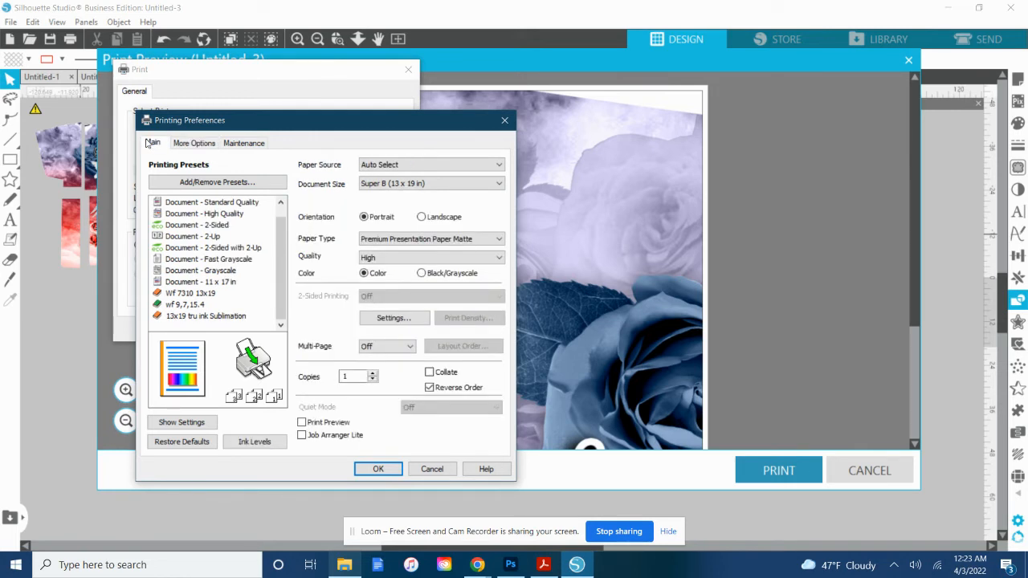
- Overwrite the saved Wf 7310 13x19 custom preset with the current print settings
click(248, 184)
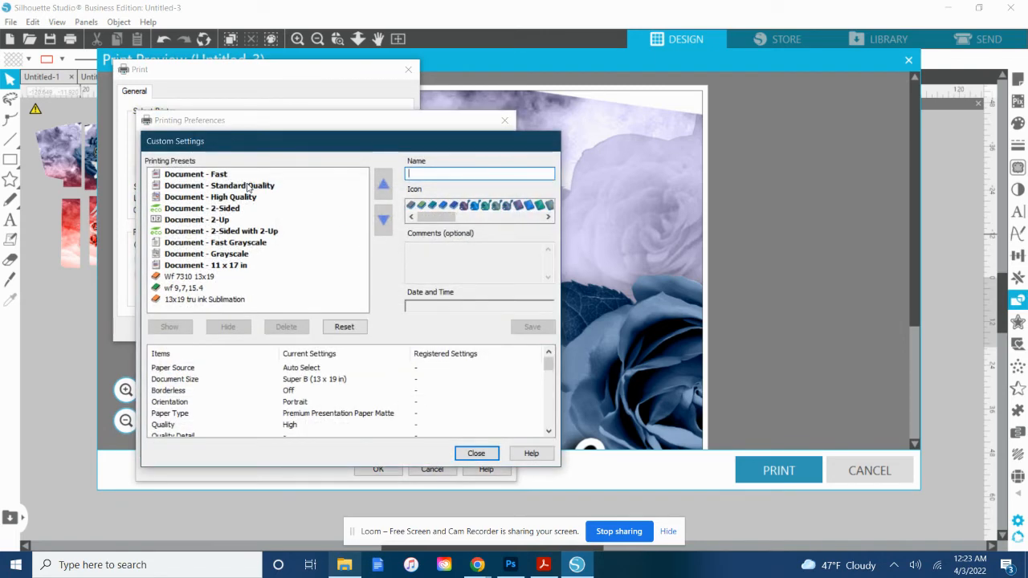
click(215, 277)
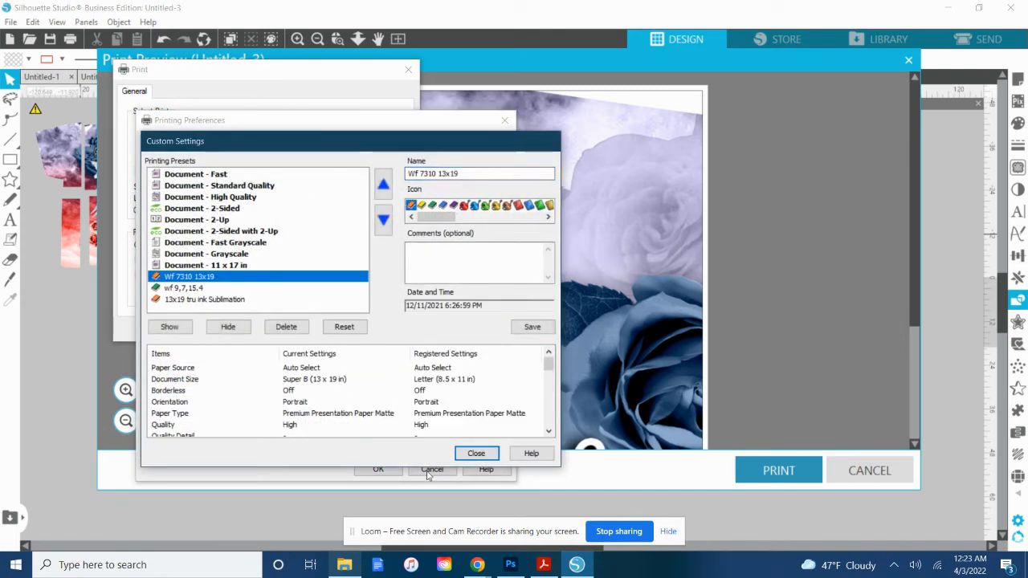
click(530, 327)
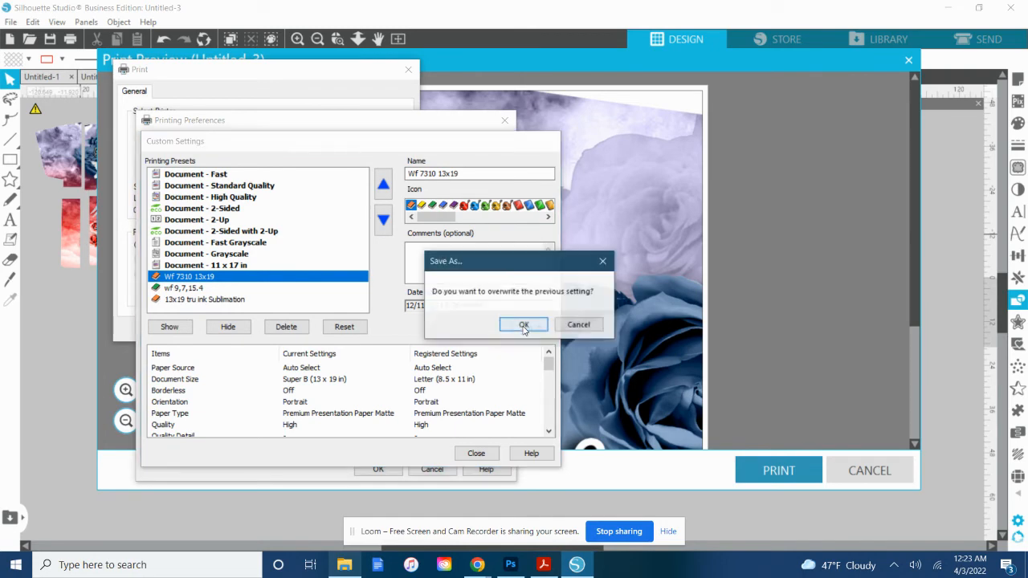
click(524, 327)
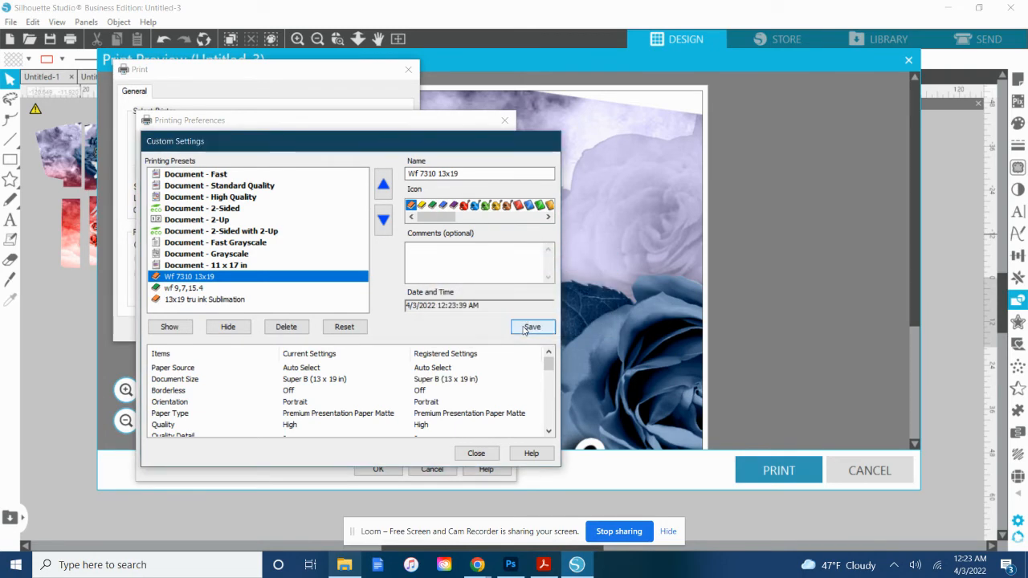
click(474, 455)
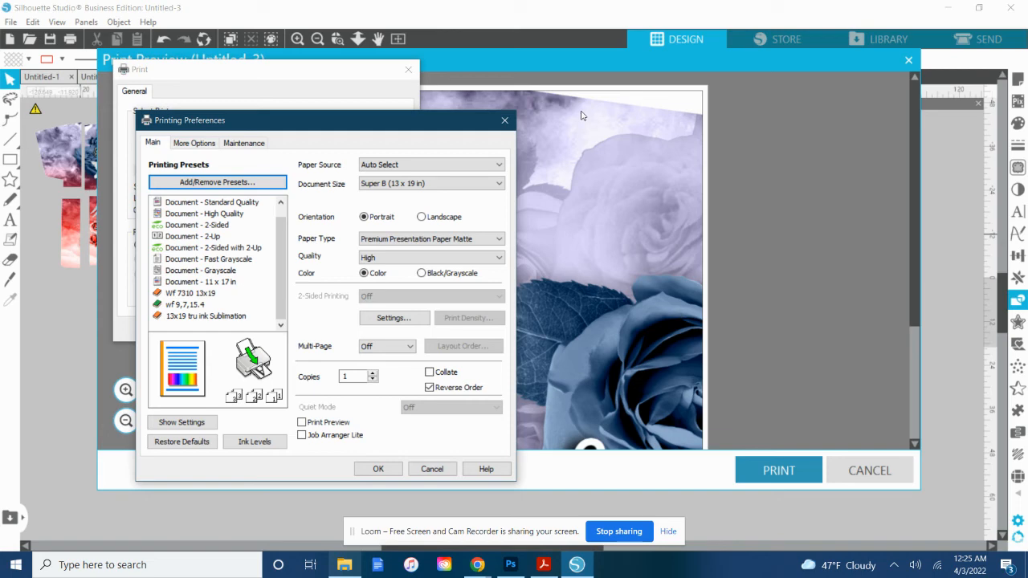
- Leave the printing preferences, print dialog and print preview without printing
click(425, 472)
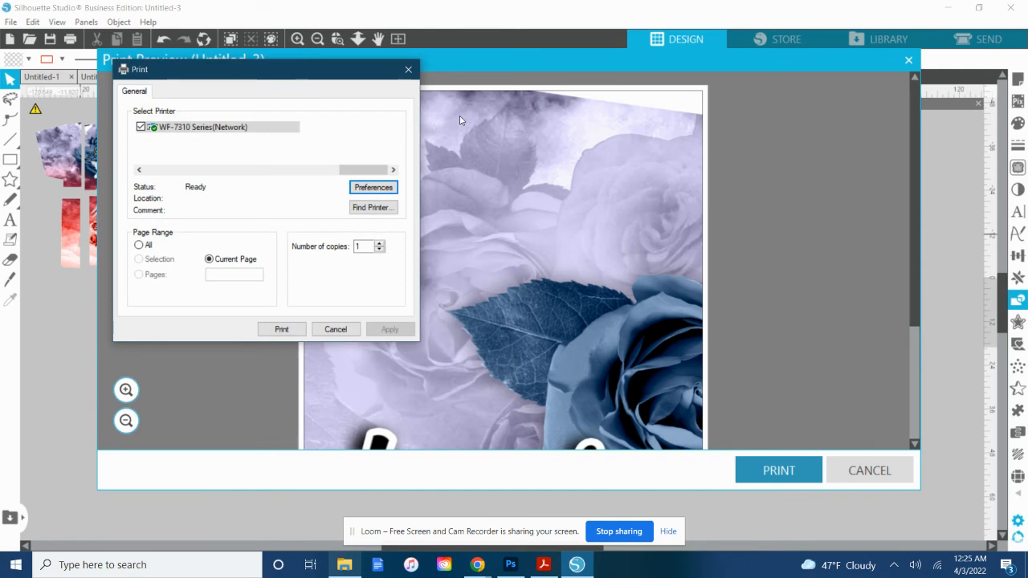
click(408, 71)
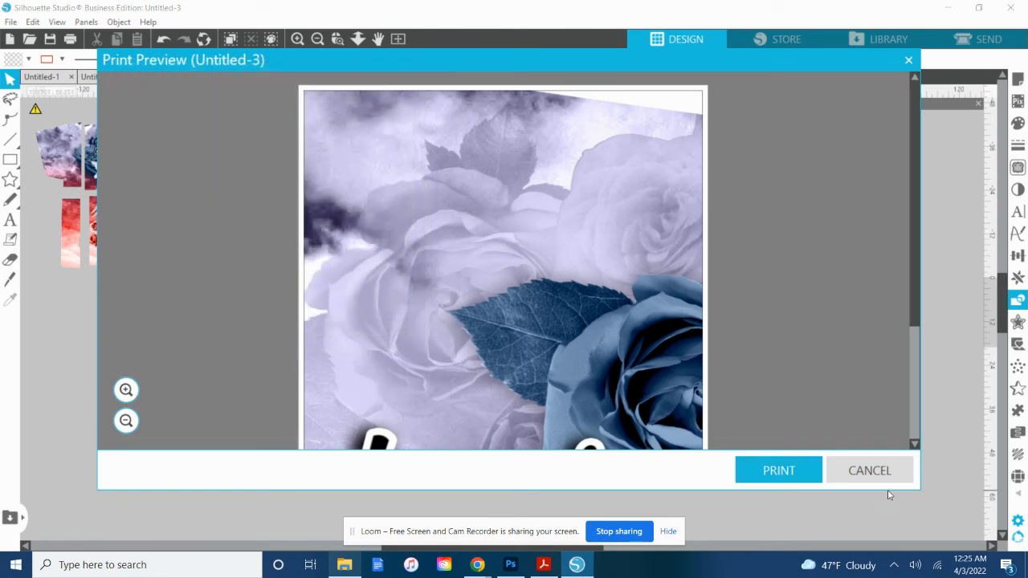
click(843, 468)
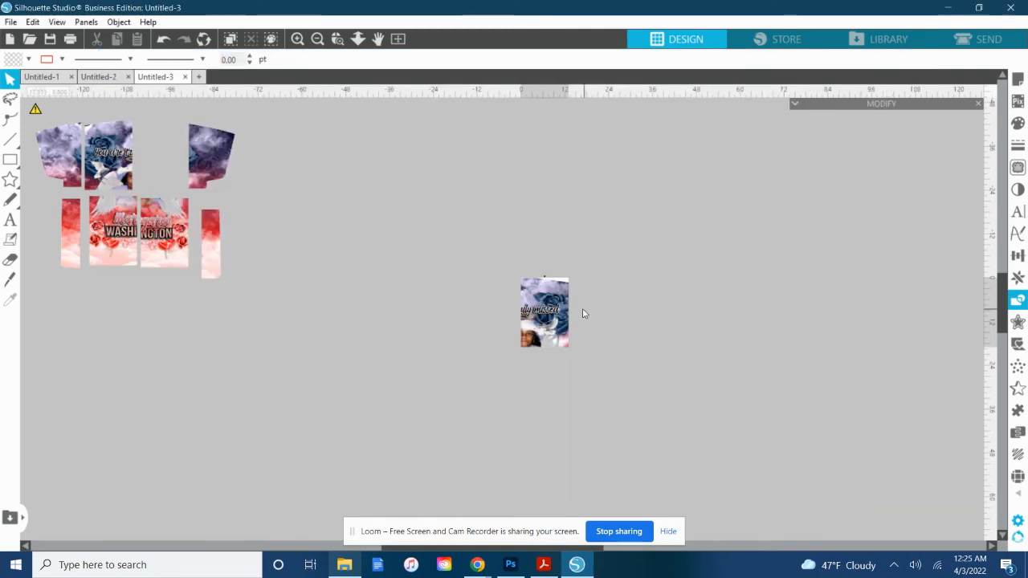
- Return the third upper piece to the shirt layout and center the second upper piece on the page
drag(548, 320, 169, 171)
click(108, 156)
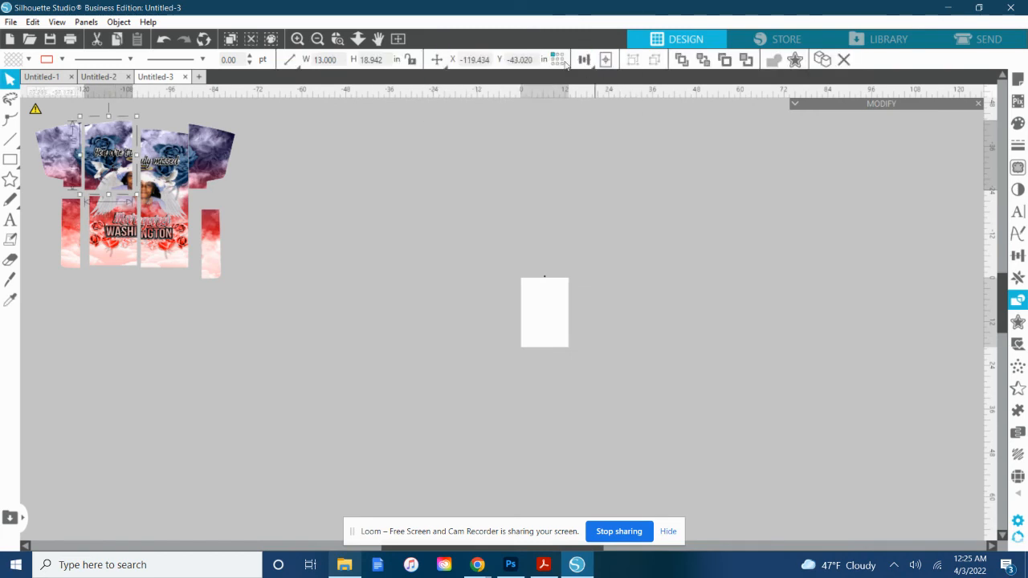
click(616, 56)
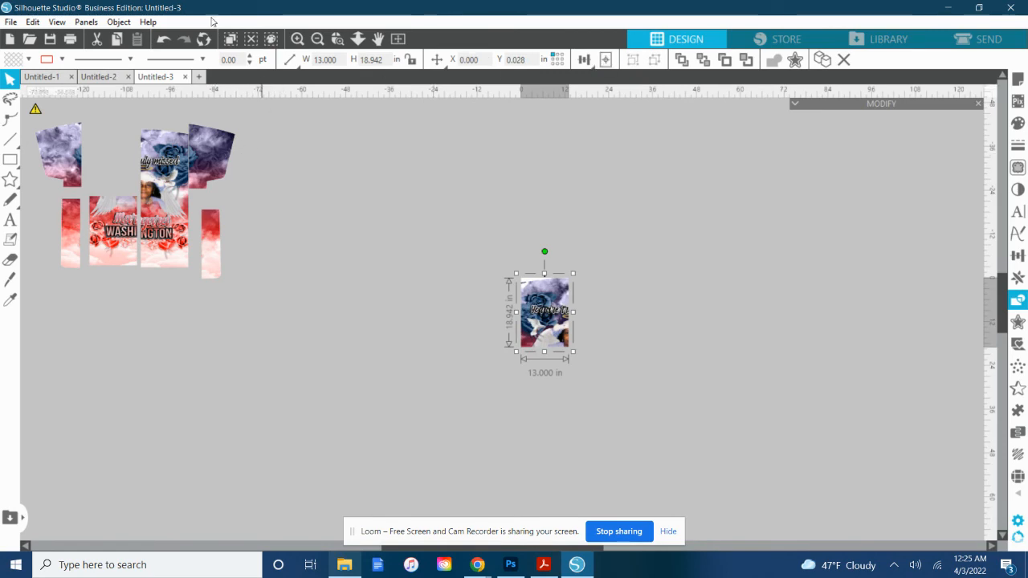
- Print the centered shirt piece on the WF-7310 Series printer using the Wf 7310 13x19 preset
click(8, 22)
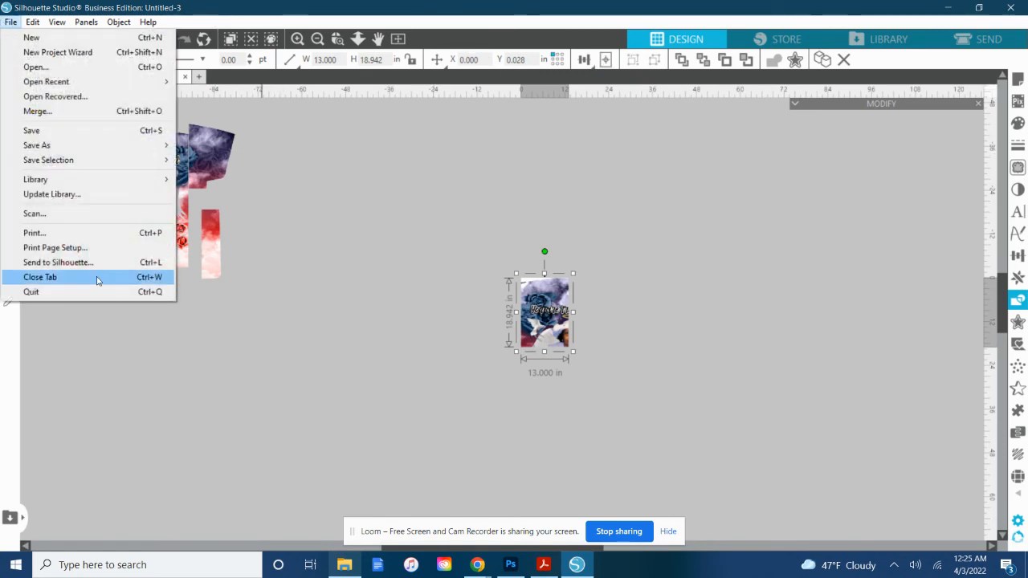
click(90, 234)
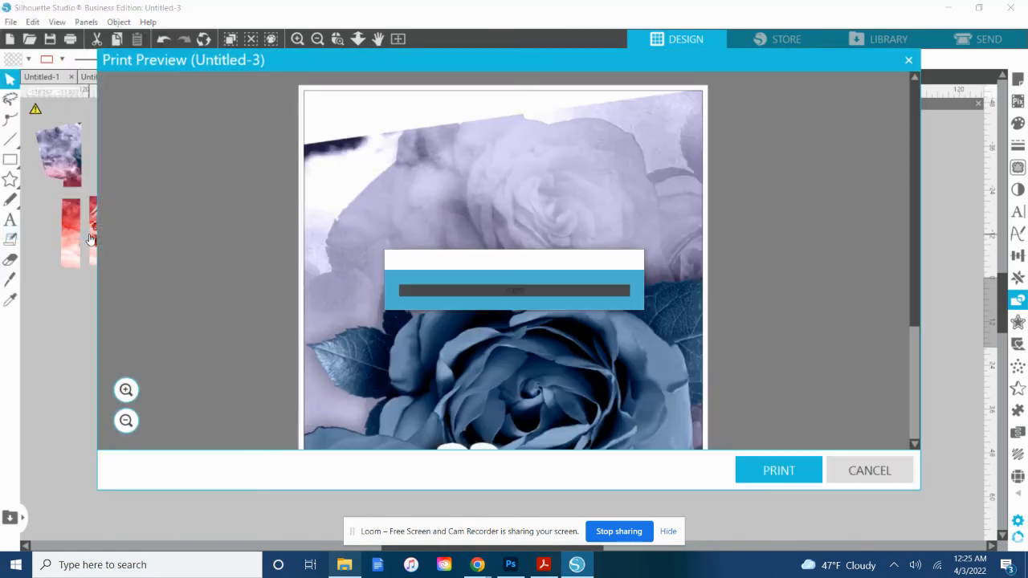
click(777, 472)
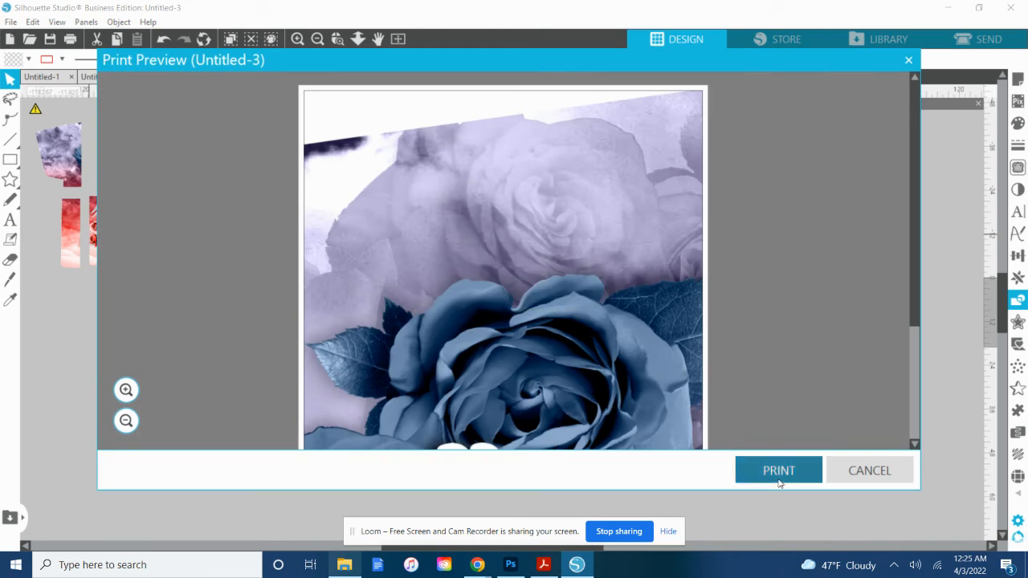
click(373, 190)
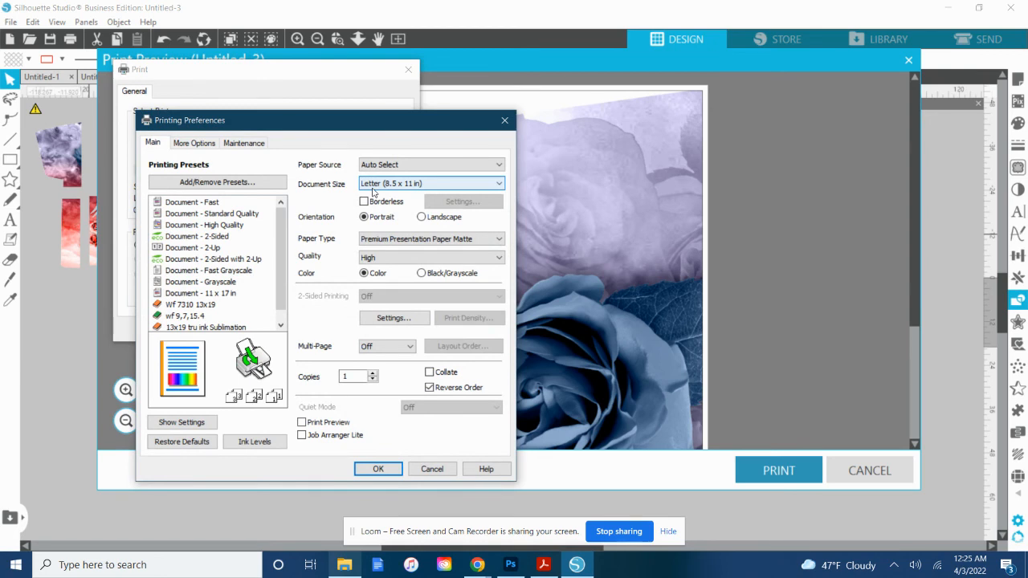
click(211, 306)
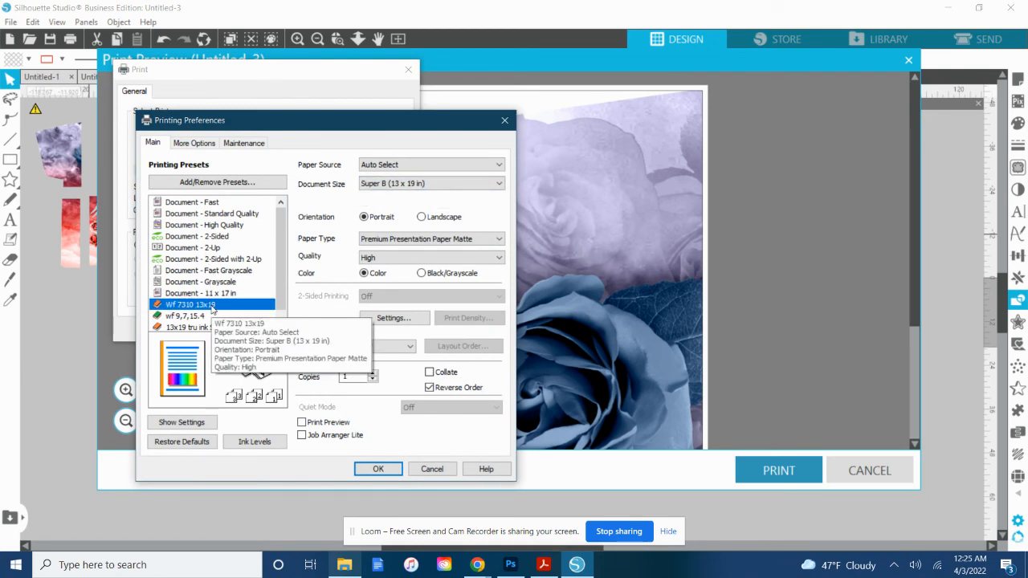
click(378, 469)
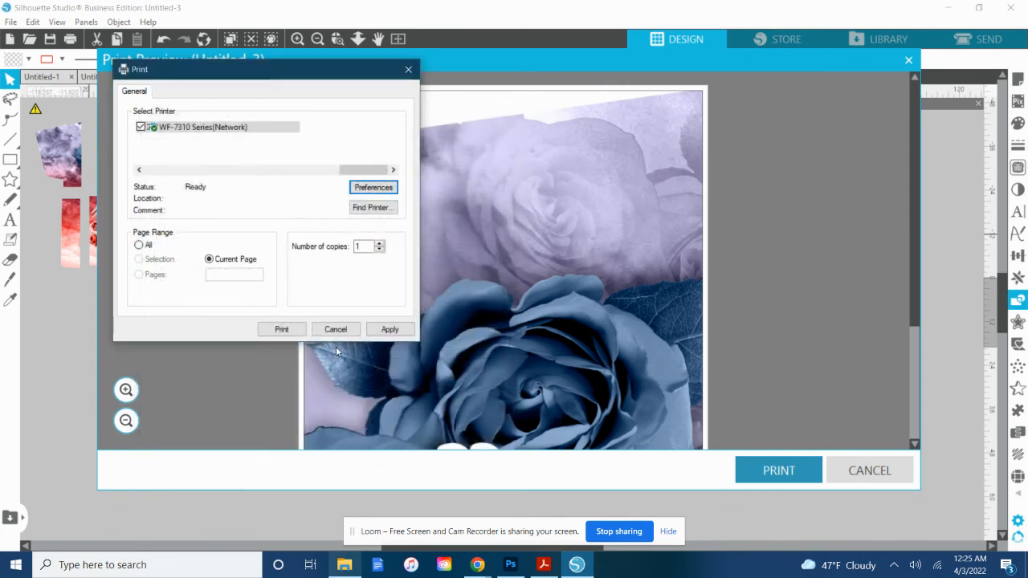
click(281, 329)
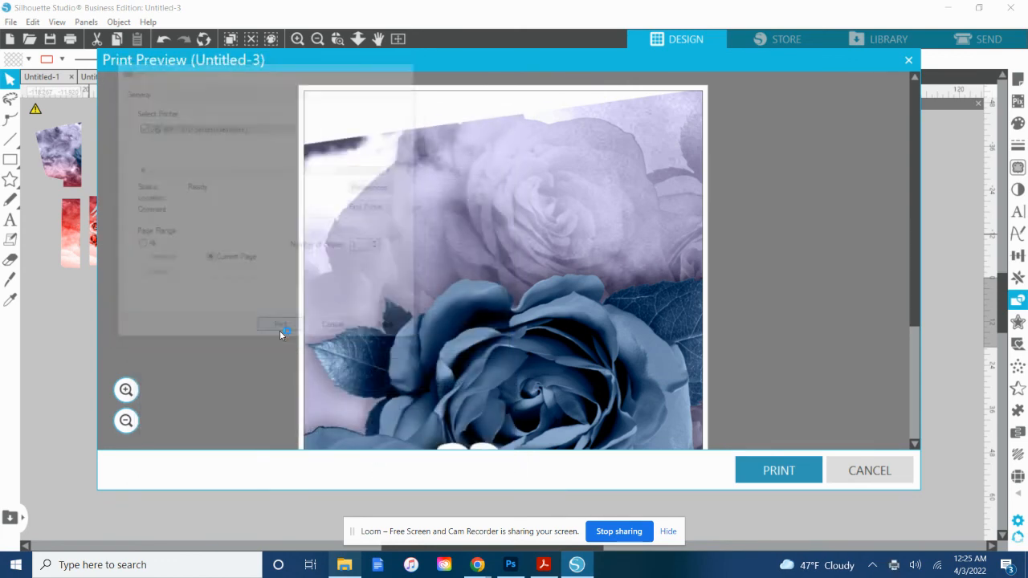